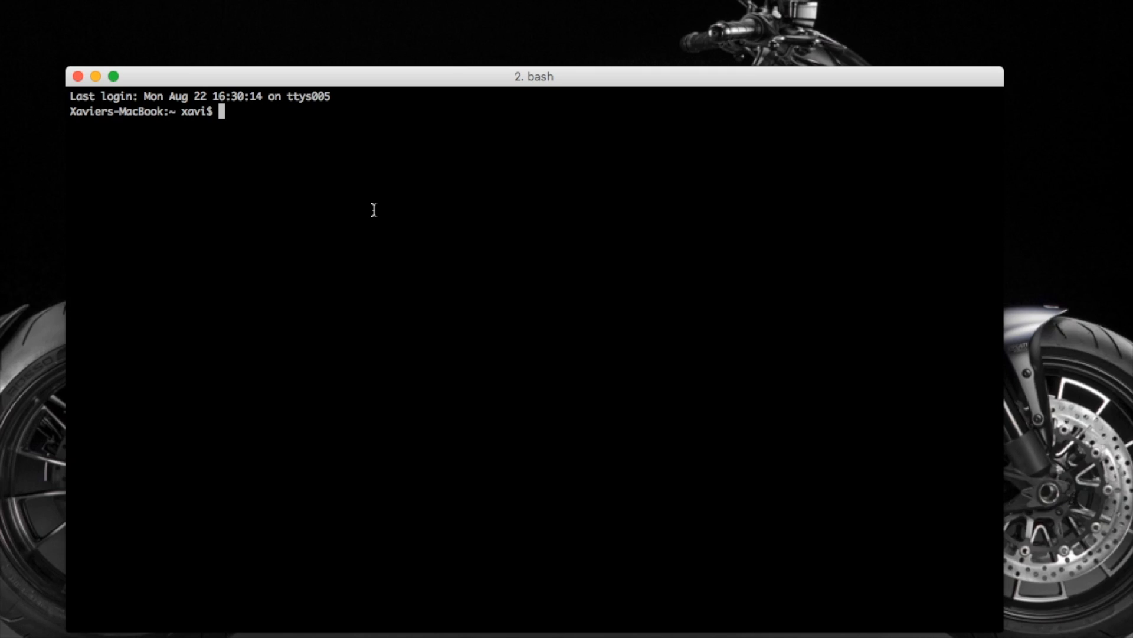
Connect by SSH as root to 192.168.216.118 and accept the host key
text(ssb)
key(BackSpace)
key(BackSpace)
text(h root@192)
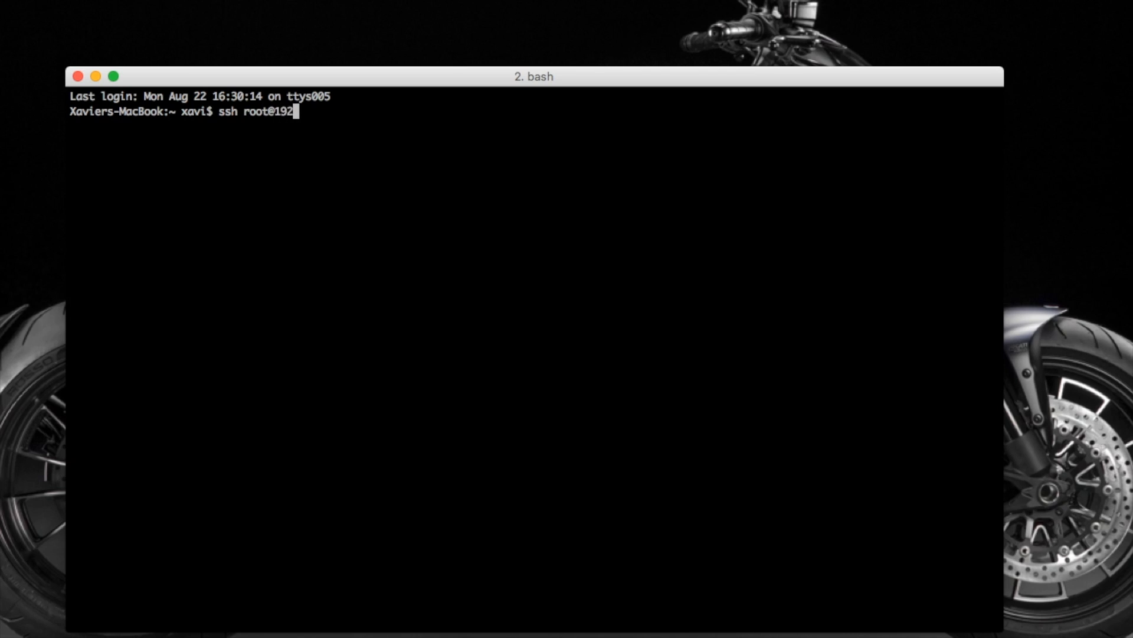
text(.168.216,.118)
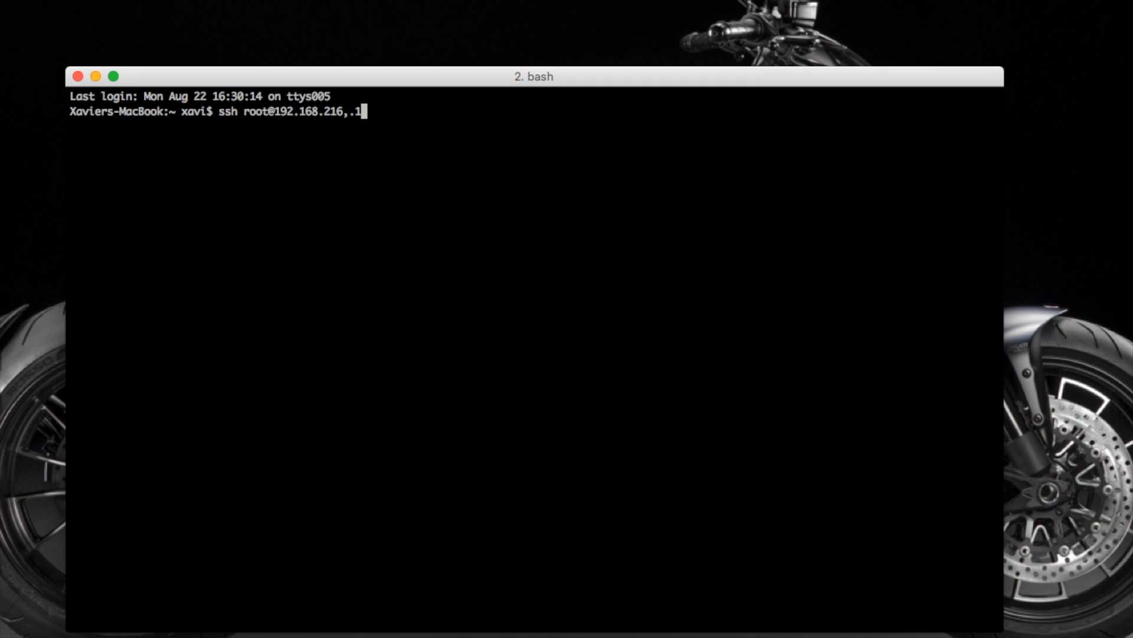
key(BackSpace)
key(BackSpace)
key(BackSpace)
key(BackSpace)
key(BackSpace)
text(.118)
key(Return)
text(yes)
key(Return)
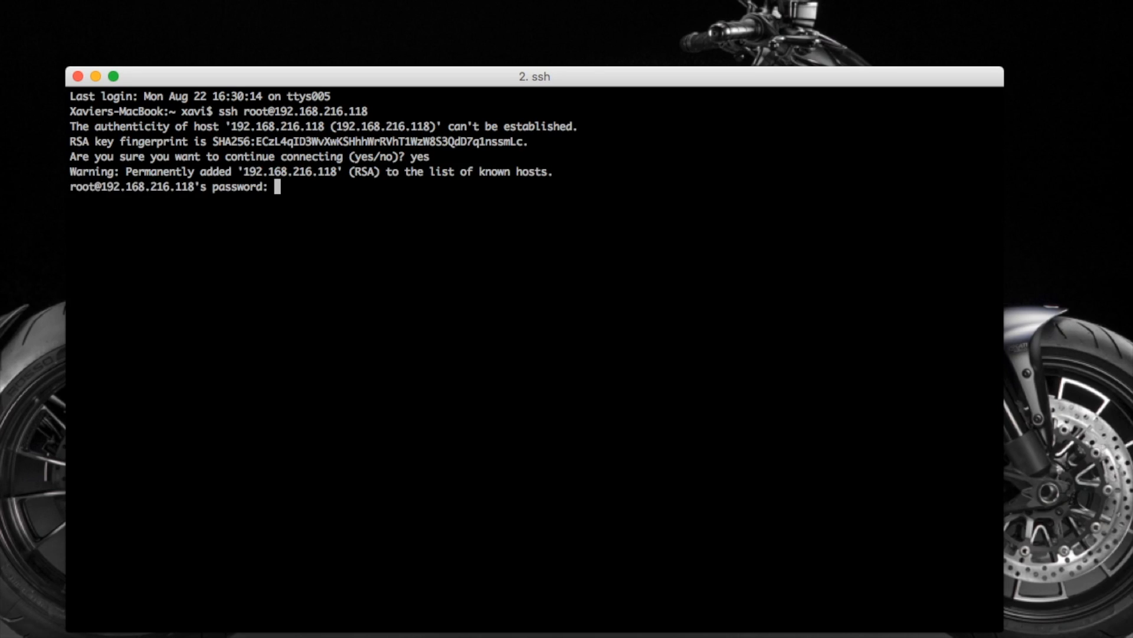
Log in to the appliance as root with its password
key(Return)
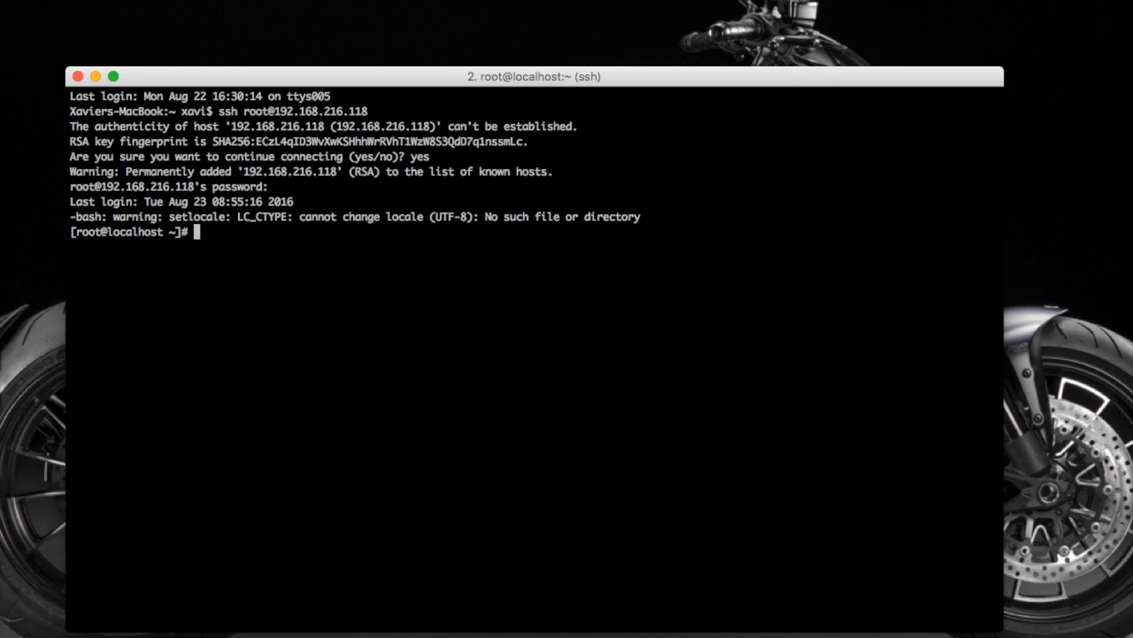
key(Return)
key(Return)
text(\)
key(BackSpace)
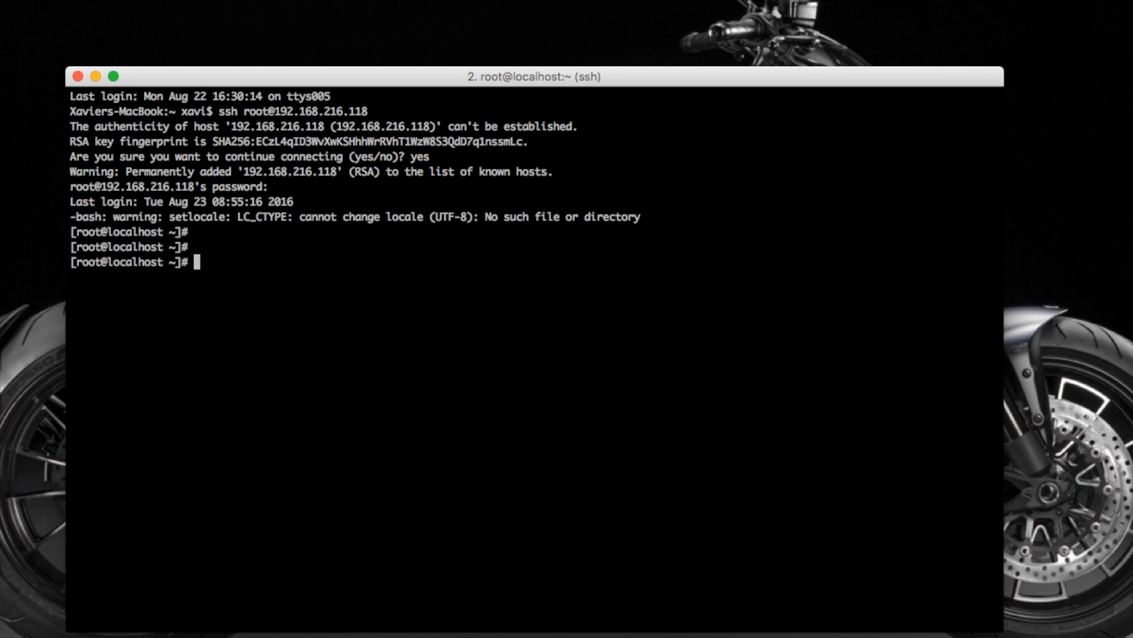
key(Return)
key(Return)
key(Return)
Run ifconfig and highlight eth0's 10.10.10.55 and eth1's 192.168.216.118 addresses
text(ifconfig)
key(Return)
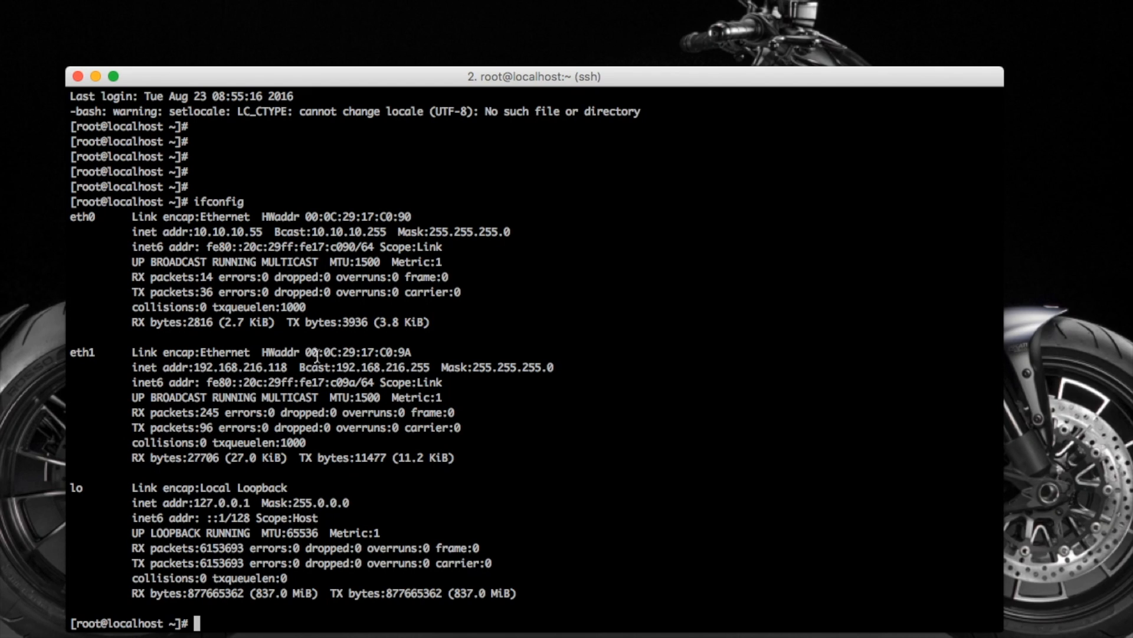
drag(312, 368, 71, 216)
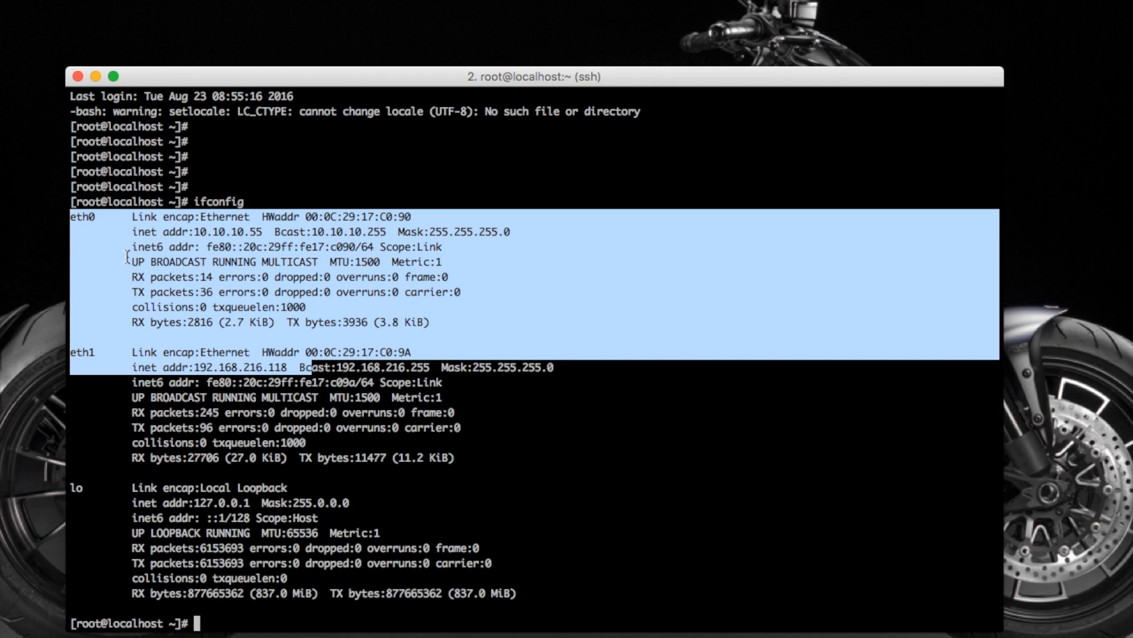
click(203, 375)
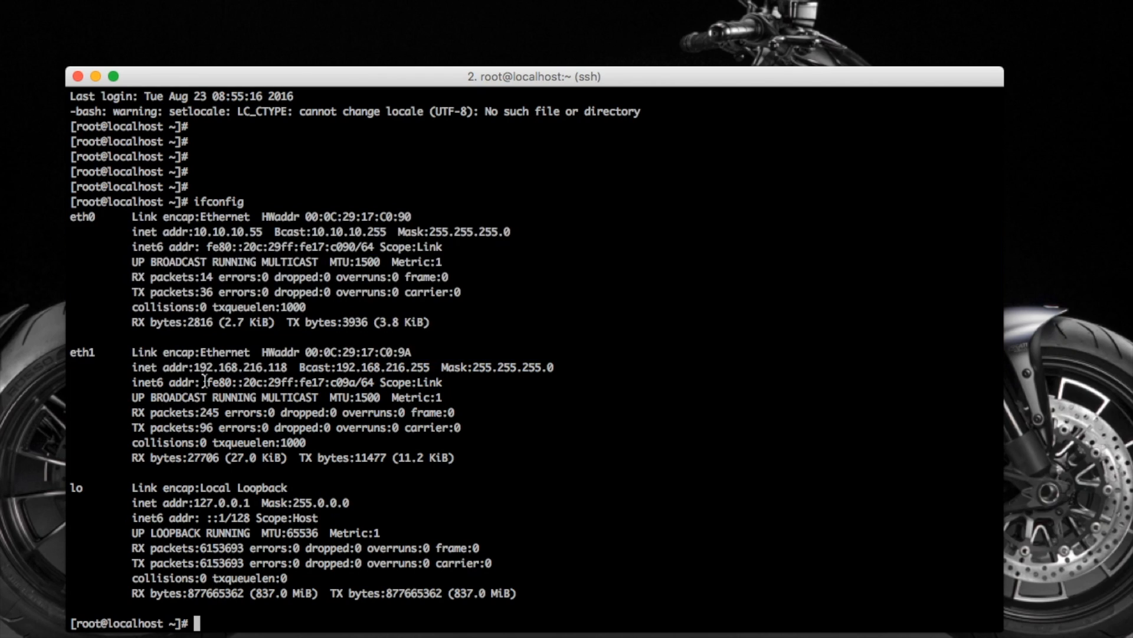
drag(188, 367, 286, 367)
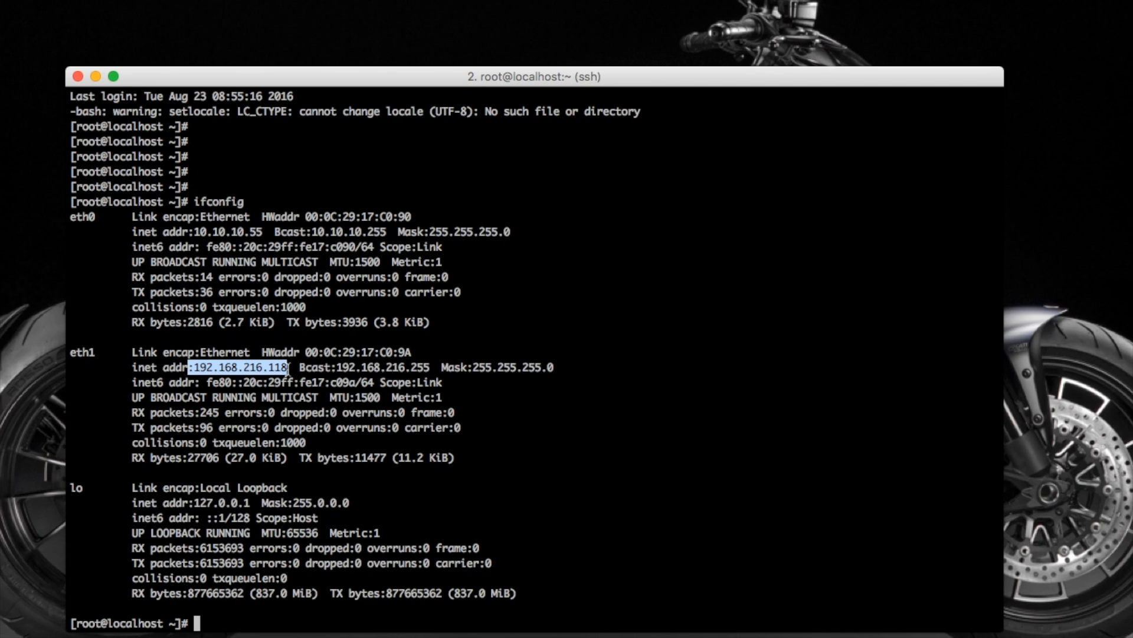
double_click(235, 231)
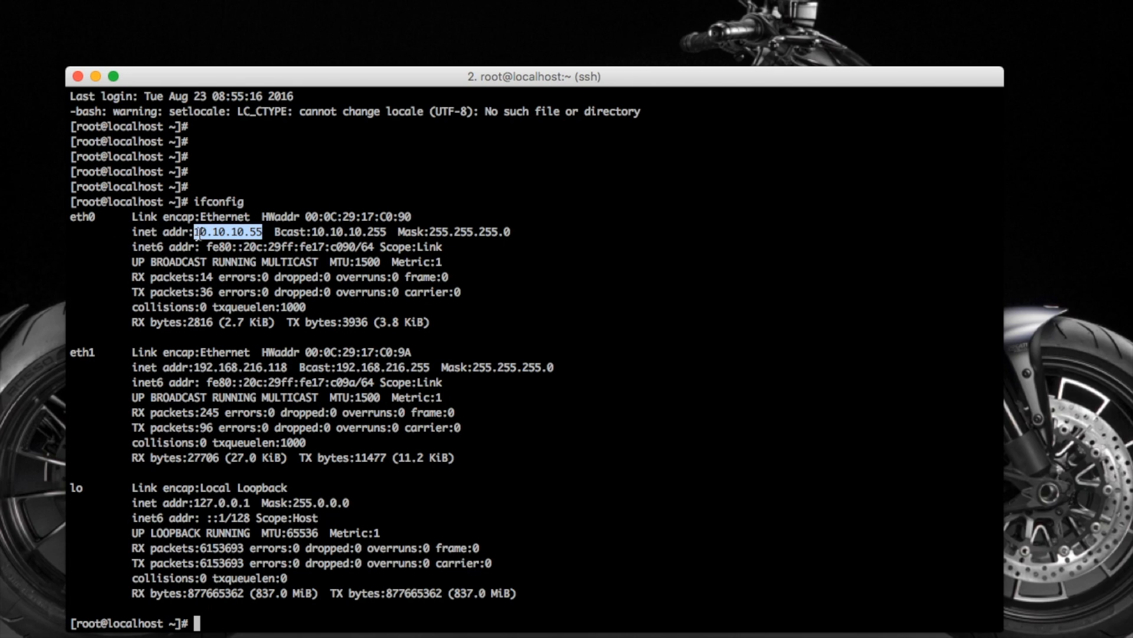
click(249, 319)
text(.)
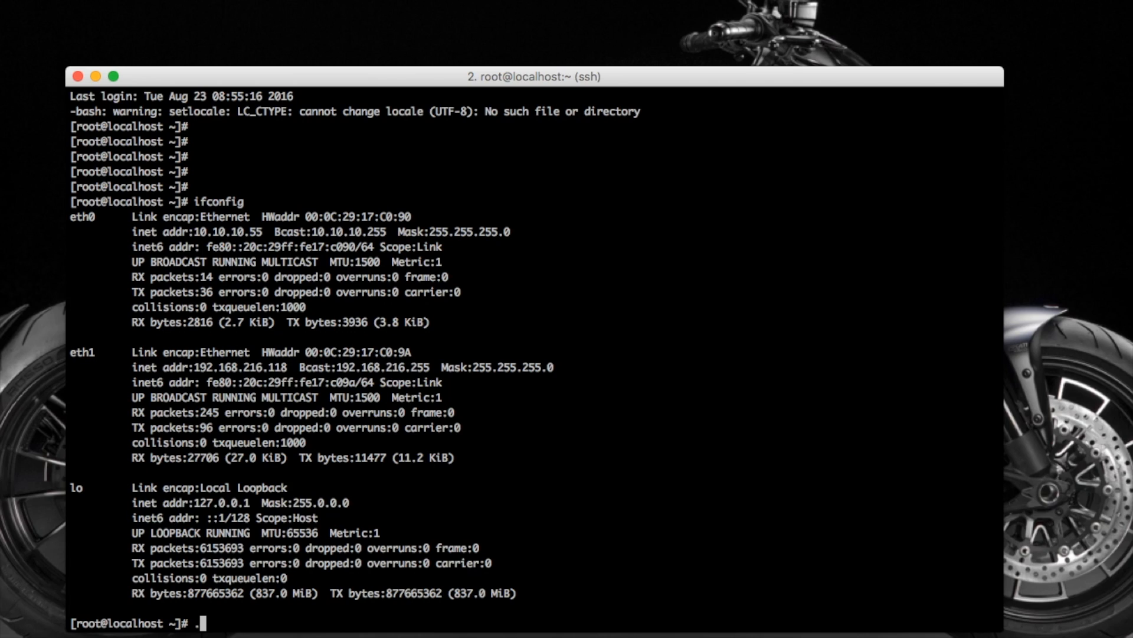
text(?)
Launch the ./first_run.sh configuration script
key(BackSpace)
text(/fi)
key(Tab)
text(r)
key(Tab)
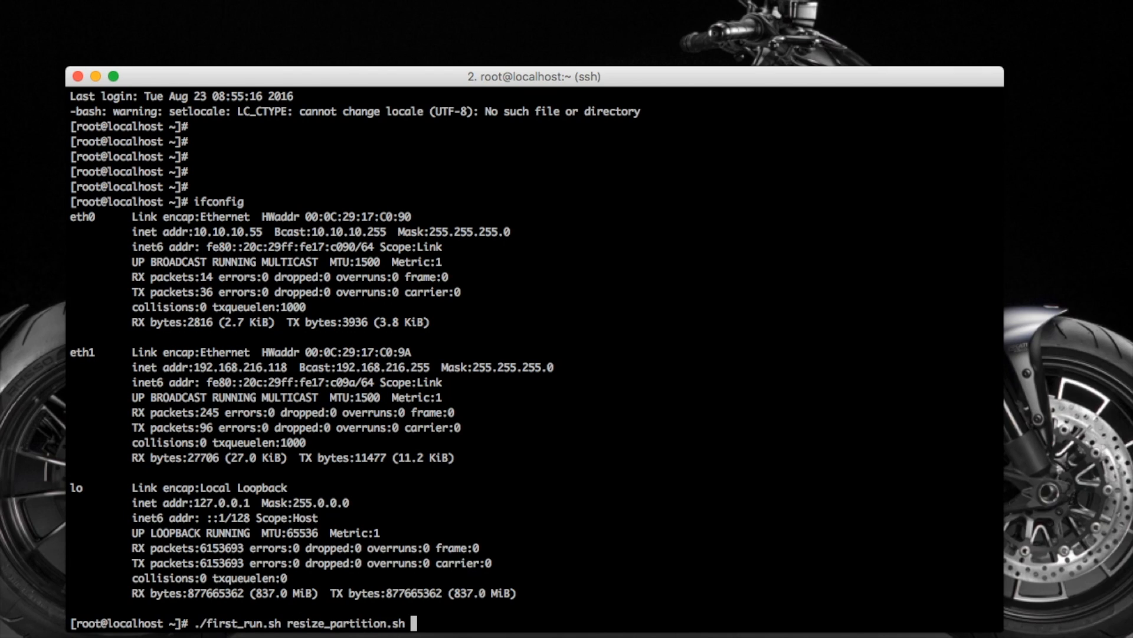
key(BackSpace)
key(BackSpace)
key(BackSpace)
key(BackSpace)
key(BackSpace)
key(BackSpace)
key(BackSpace)
key(BackSpace)
key(BackSpace)
key(BackSpace)
key(BackSpace)
key(BackSpace)
key(BackSpace)
key(BackSpace)
key(BackSpace)
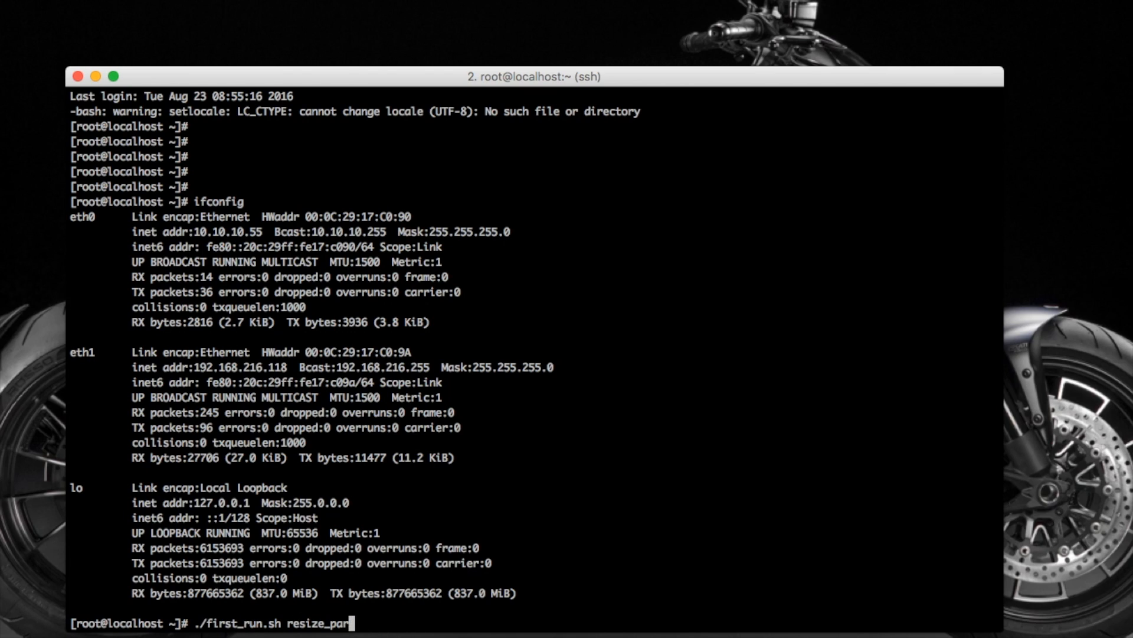
key(BackSpace)
key(BackSpace)
key(BackSpace)
key(BackSpace)
key(BackSpace)
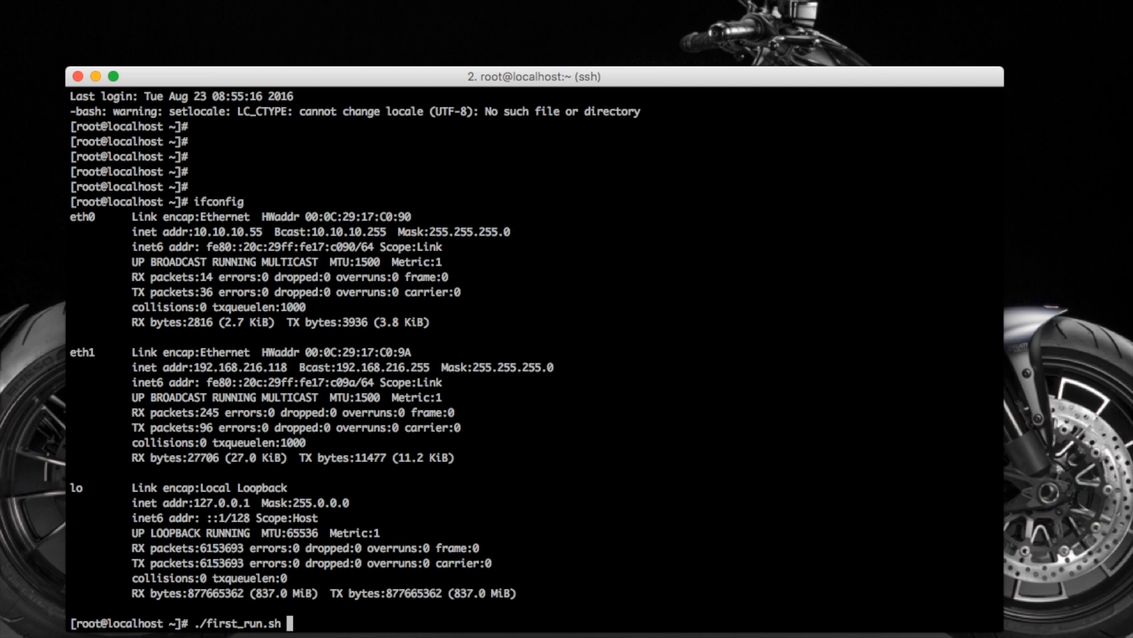
key(Return)
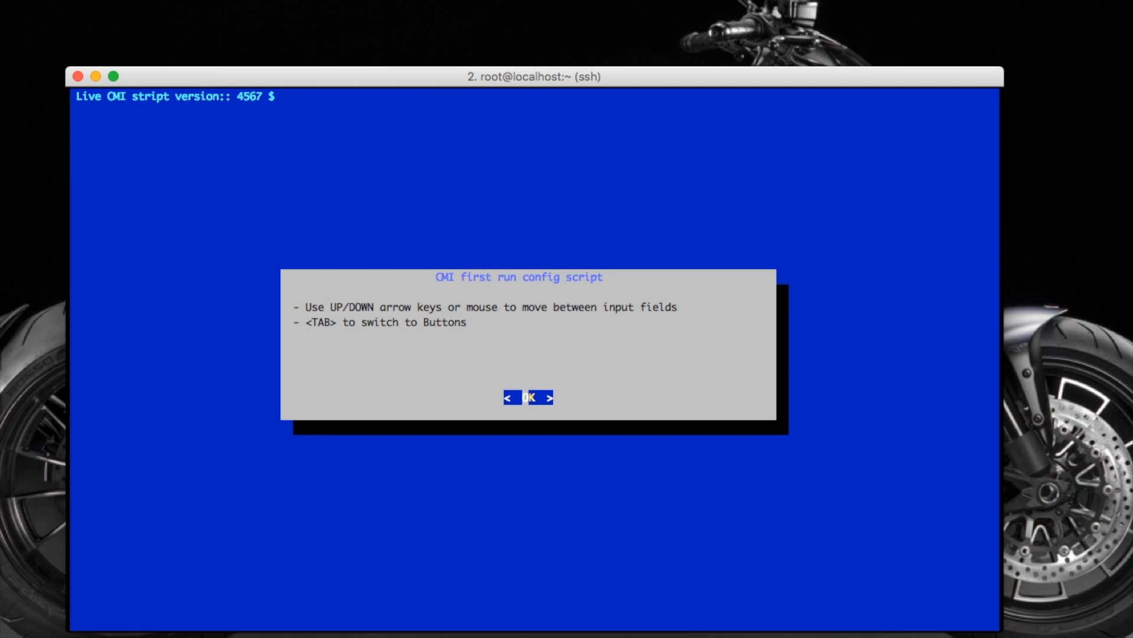
Set the keyboard language to es and continue to the time-zone continent list
key(Return)
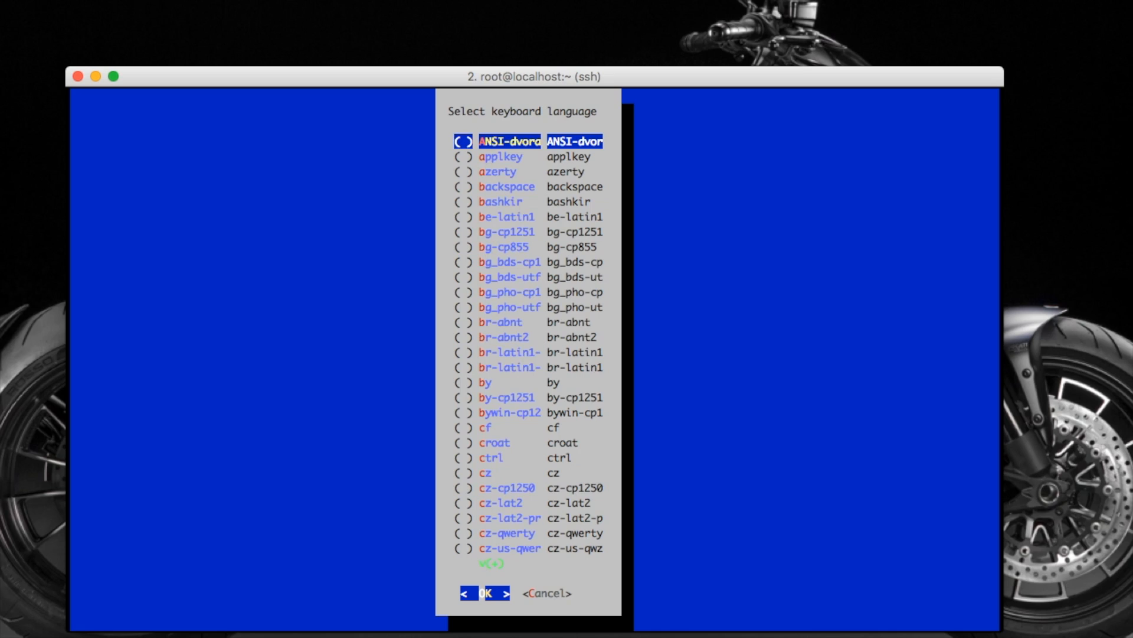
key(Return)
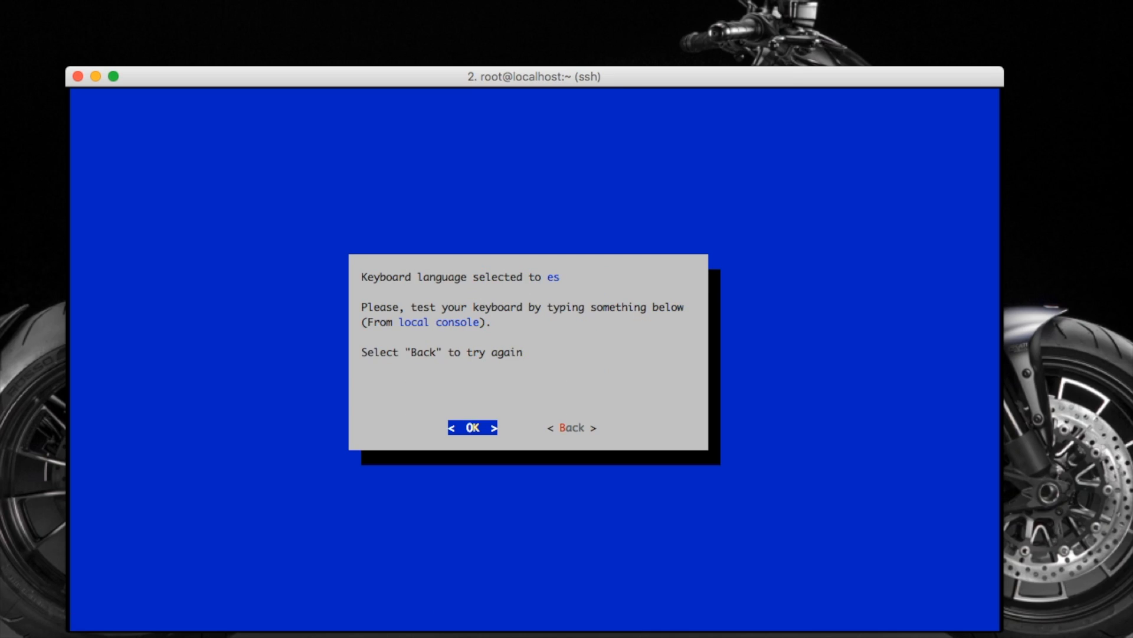
key(Return)
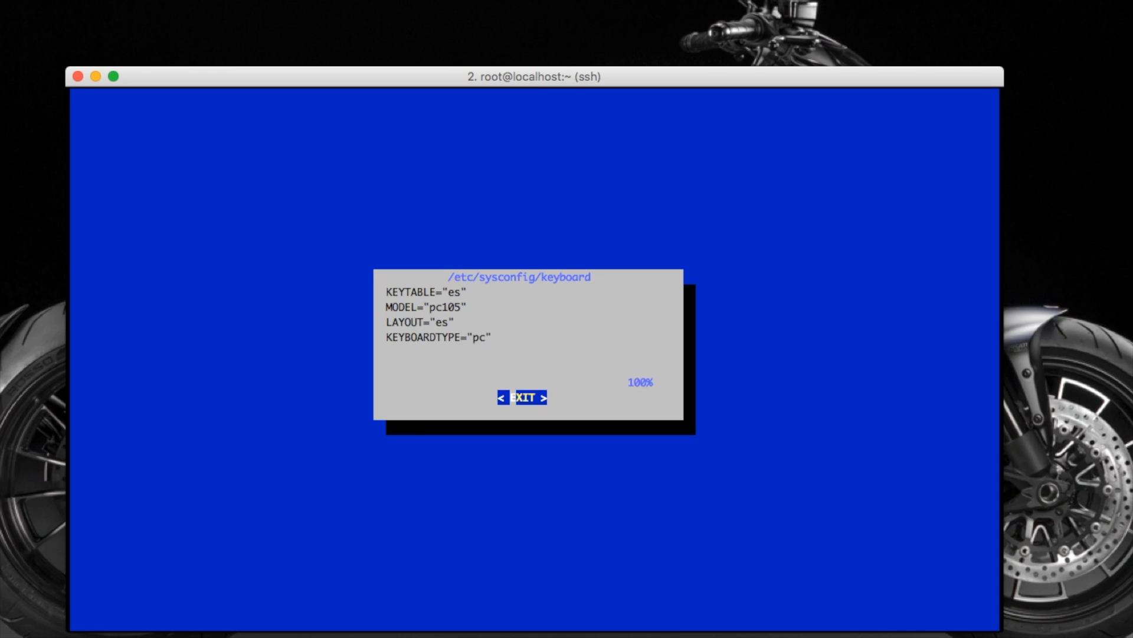
key(Return)
key(Return)
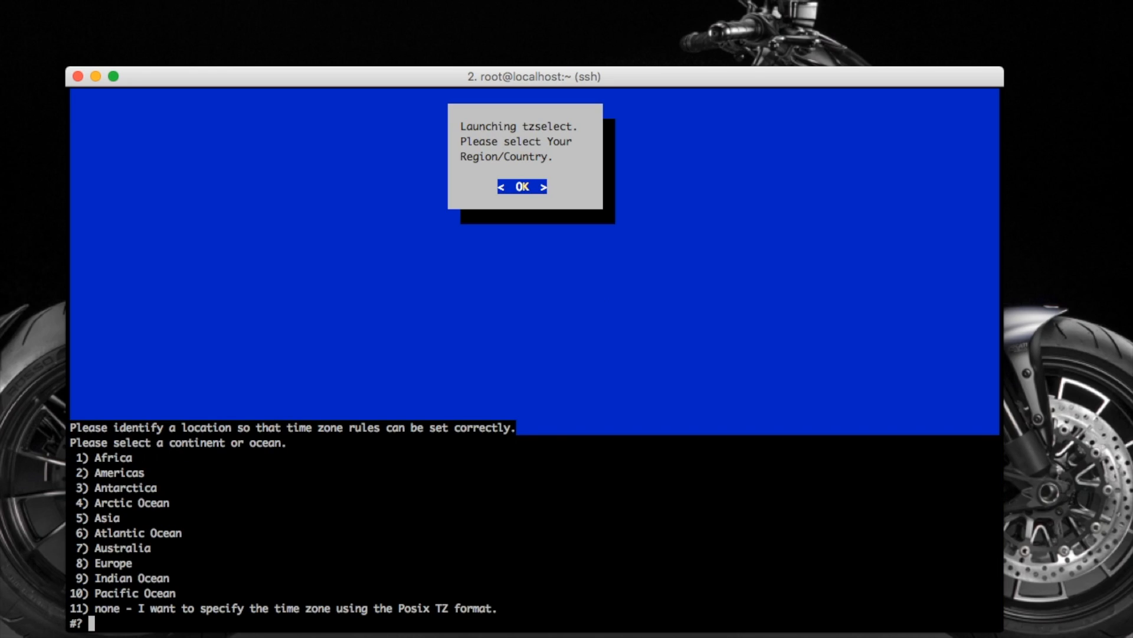
Choose Europe (8), Spain (43) and mainland (1) to set the time zone Europe/Madrid
text(8)
key(Return)
text(43)
key(Return)
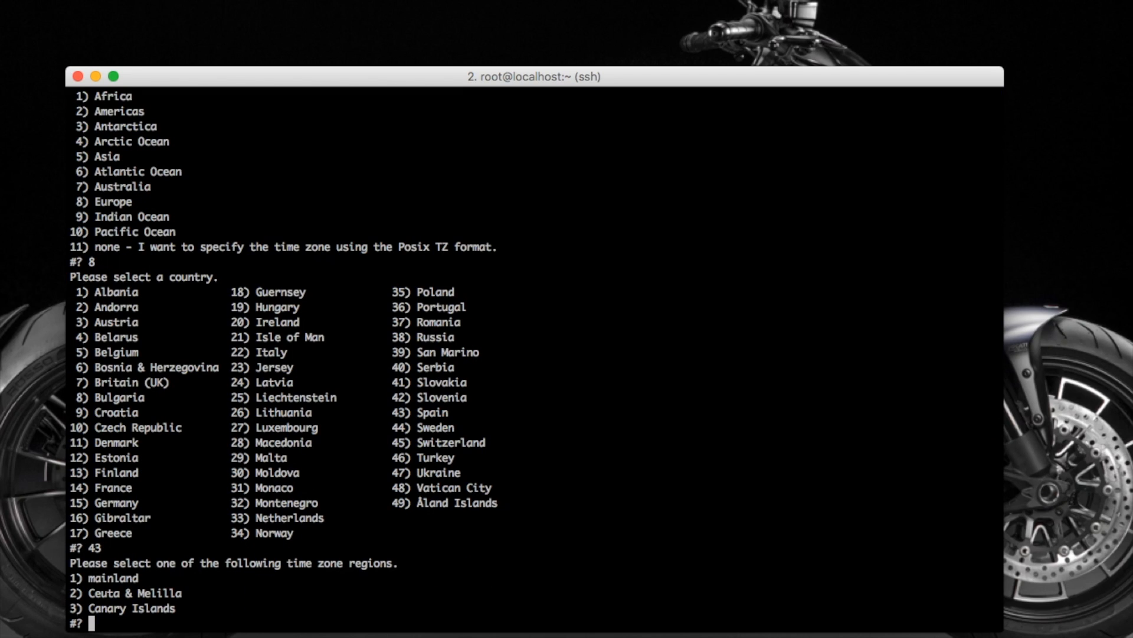
text(1)
key(Return)
text(1)
key(Return)
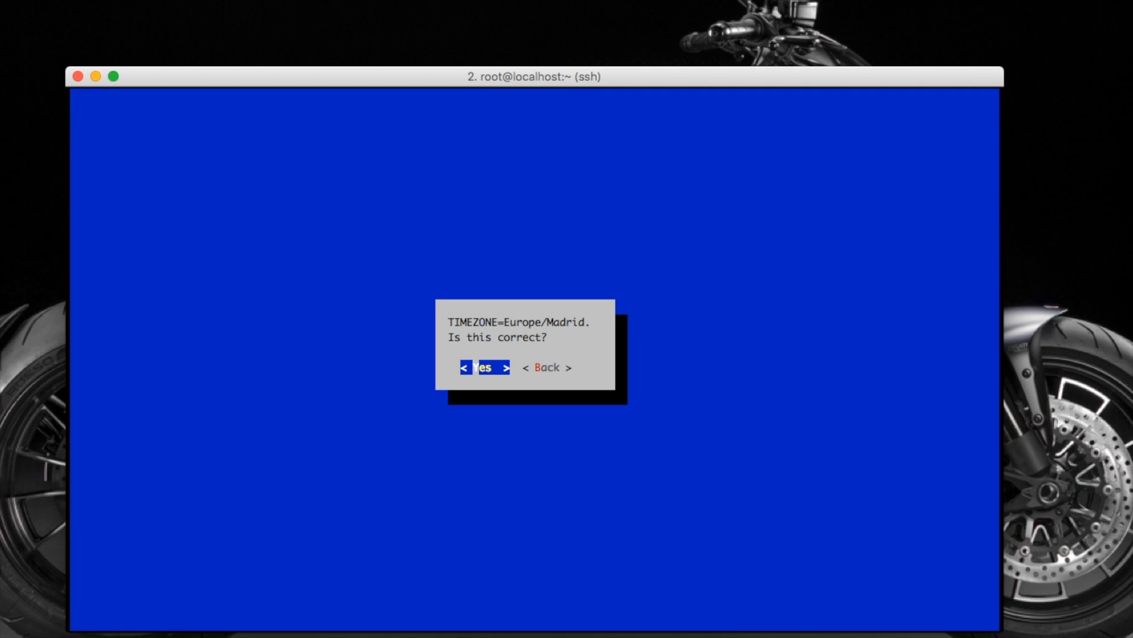
key(Return)
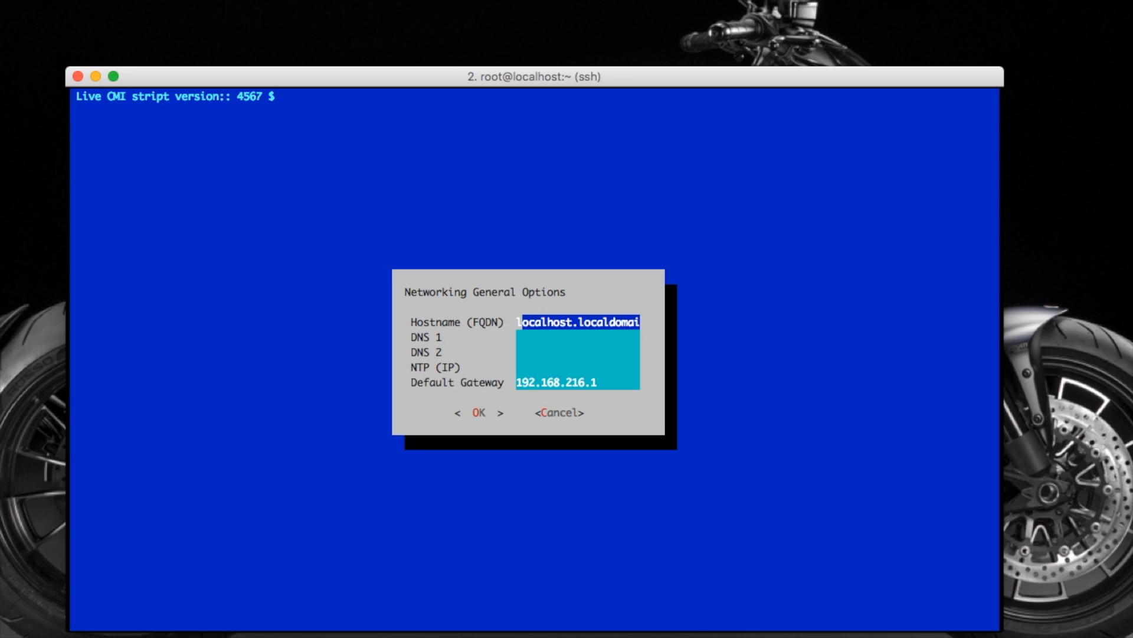
Set hostname cmi01lab and DNS 1 to 8.8.8.8, then acknowledge the network and DNS summaries
key(Delete)
key(Delete)
key(Delete)
key(Delete)
key(Delete)
key(Delete)
key(Delete)
key(Delete)
key(Delete)
key(Delete)
key(Delete)
key(Delete)
key(Delete)
key(Delete)
key(Delete)
key(Delete)
key(Delete)
key(Delete)
key(Delete)
key(Delete)
key(Delete)
text(cmi)
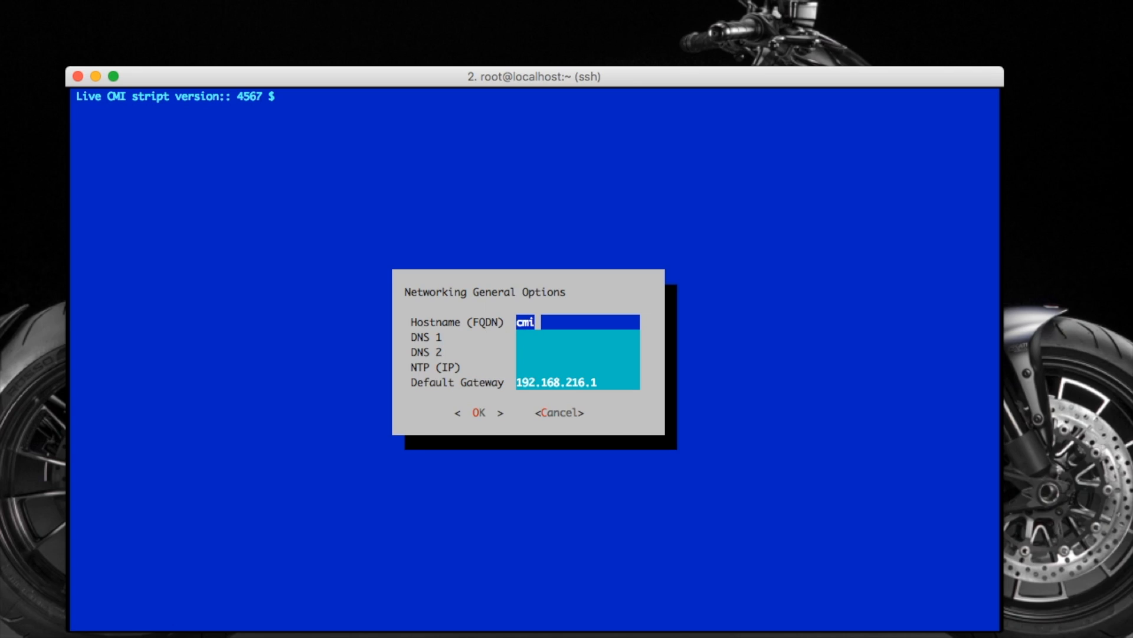
text(01)
text(lab)
key(Down)
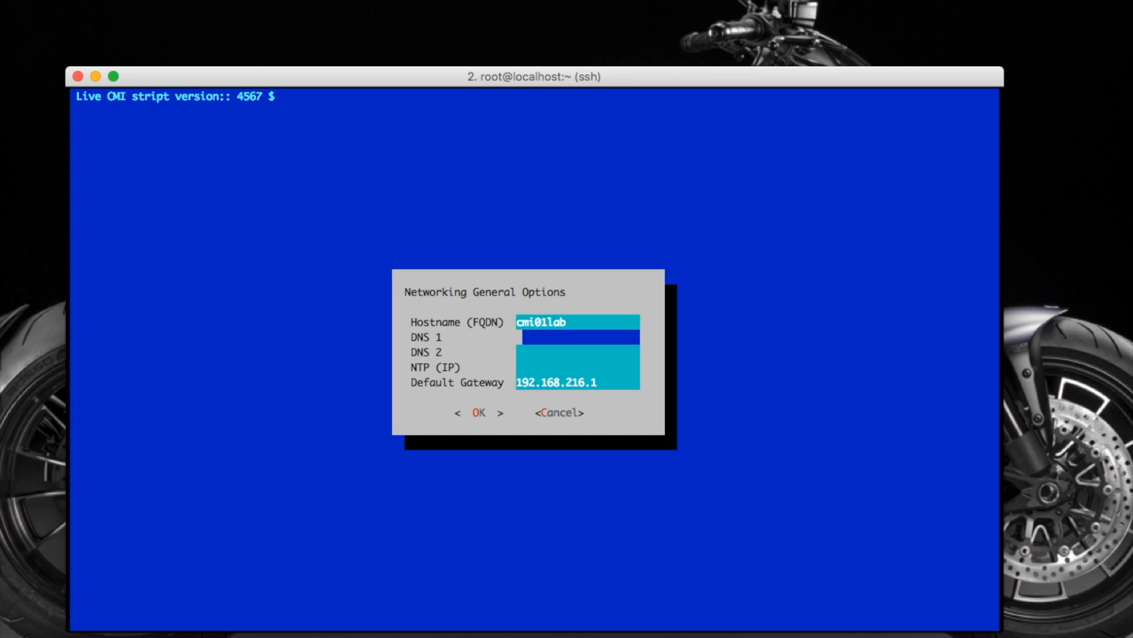
text(8.8.8.8)
key(Tab)
key(Return)
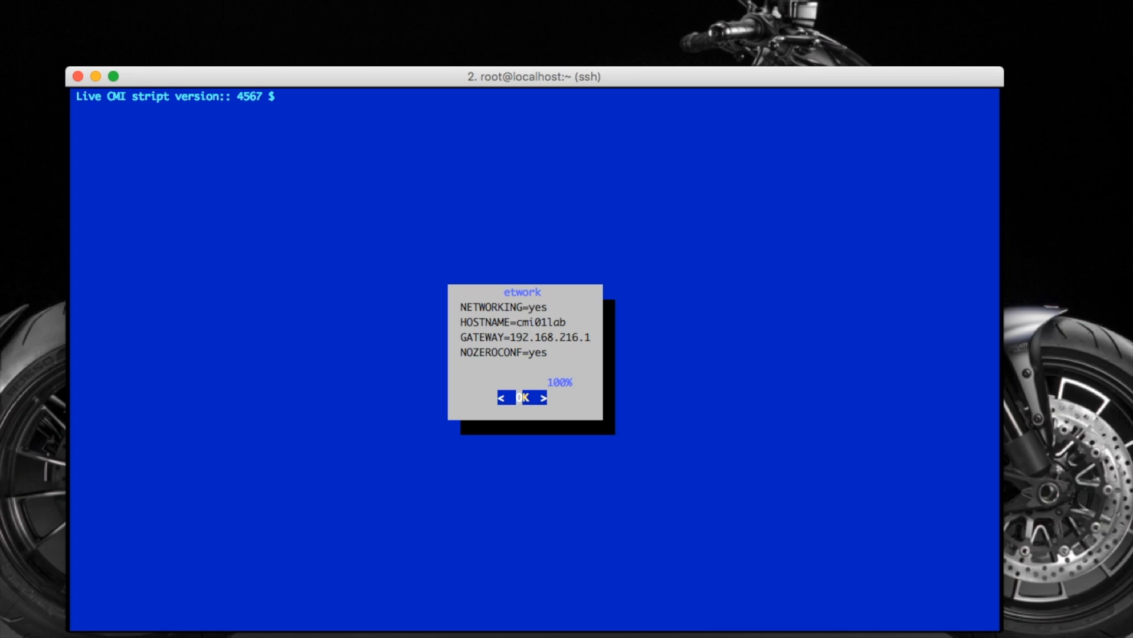
key(Return)
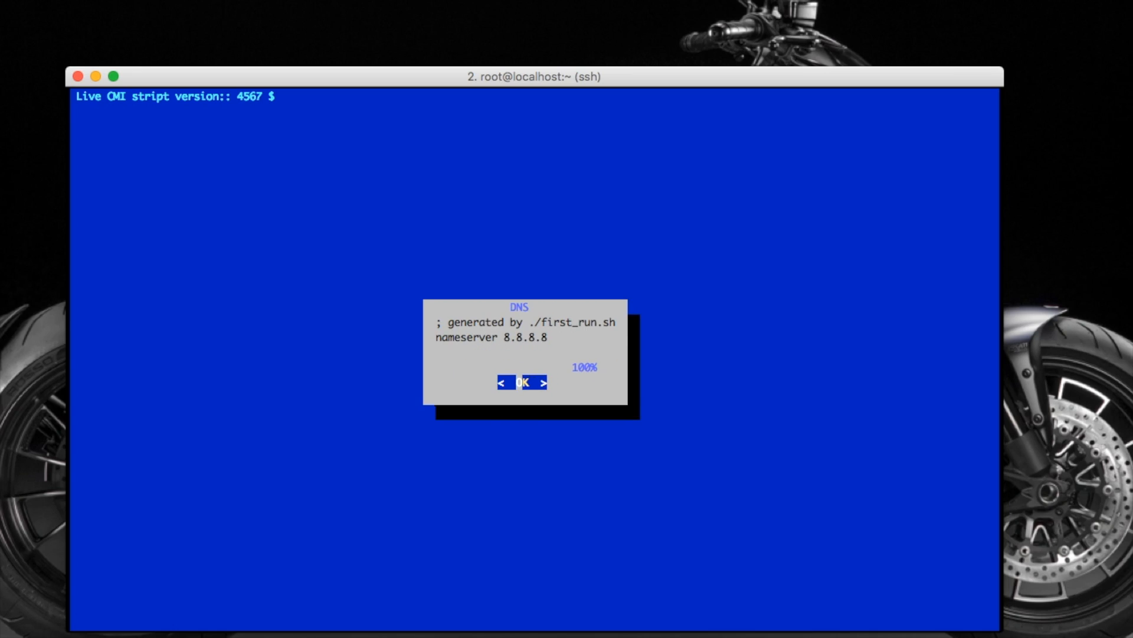
key(Return)
key(Return)
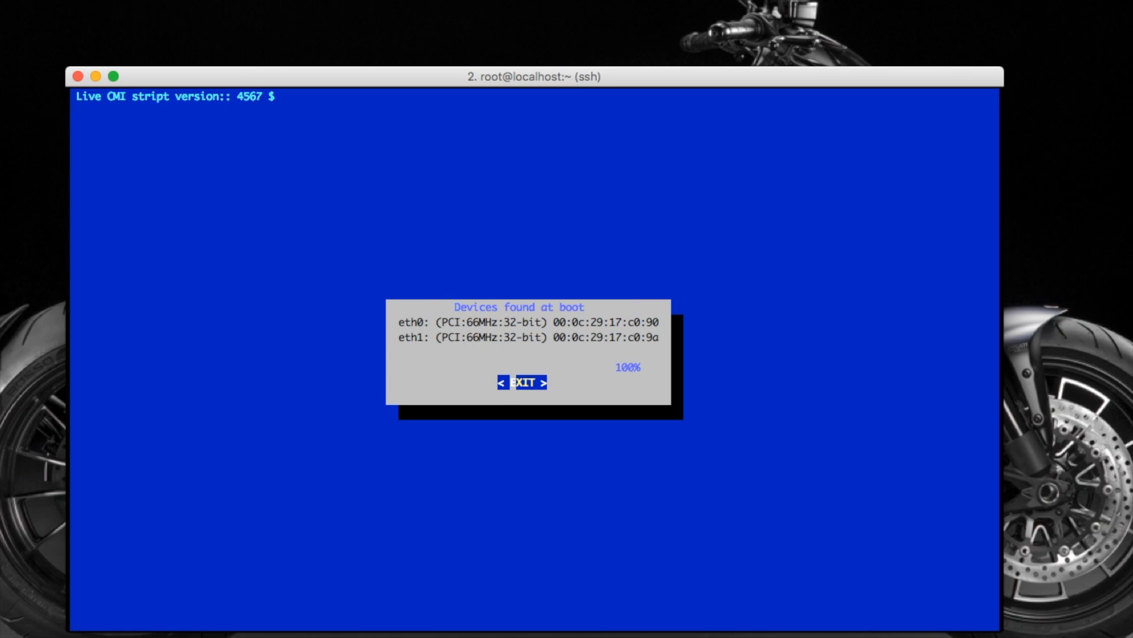
Skip extra boot devices and confirm eth0 at 10.10.10.55 with no static routes
key(Return)
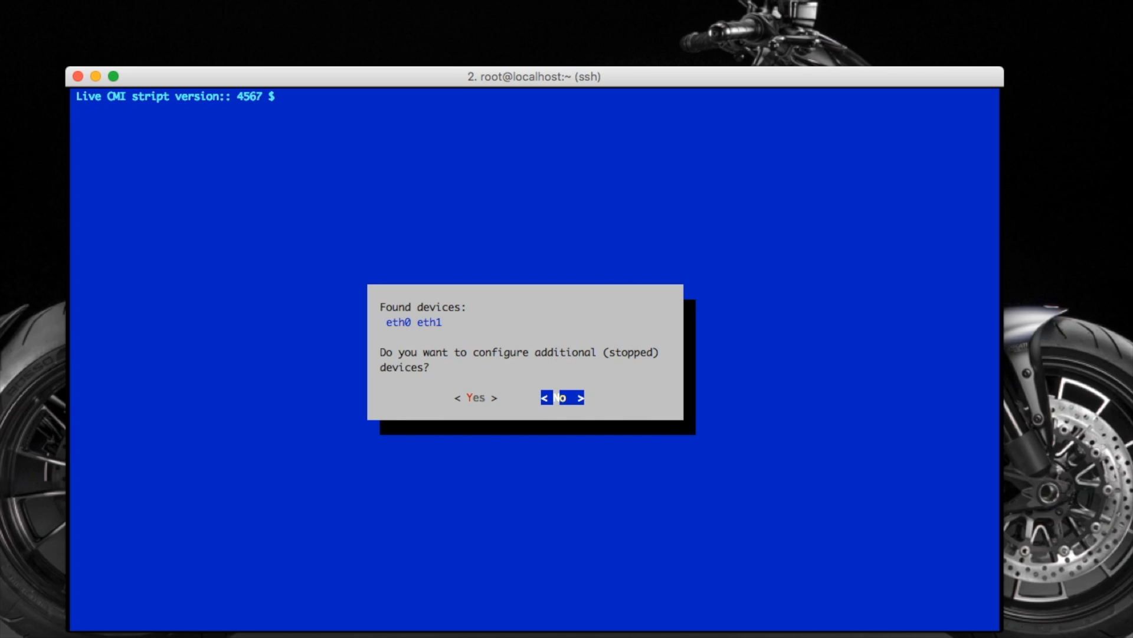
key(Return)
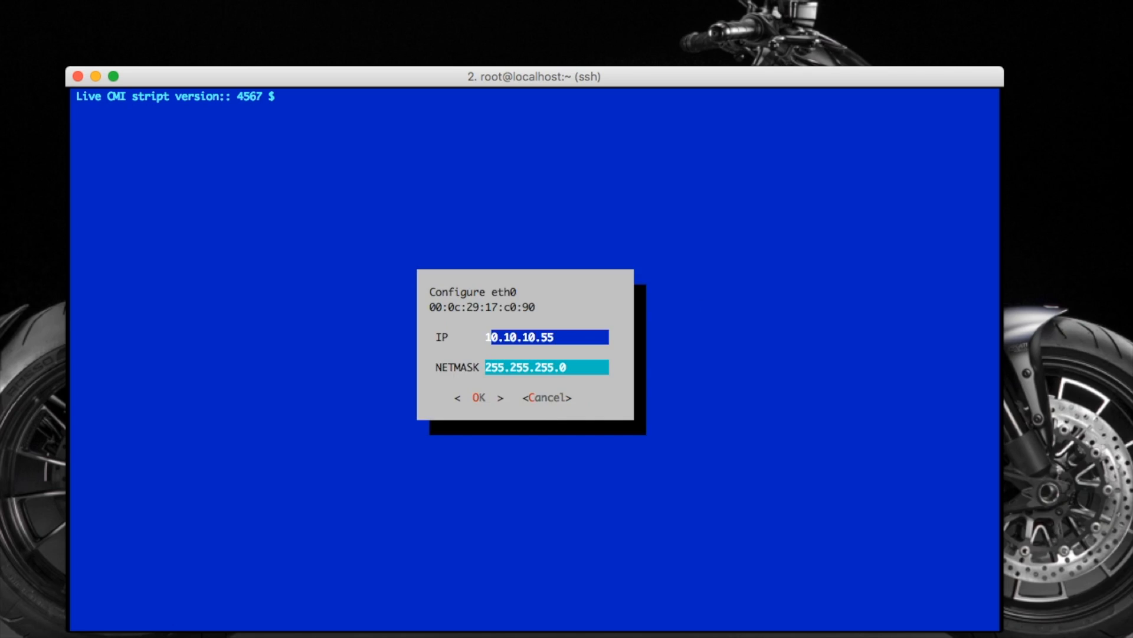
key(Tab)
key(Tab)
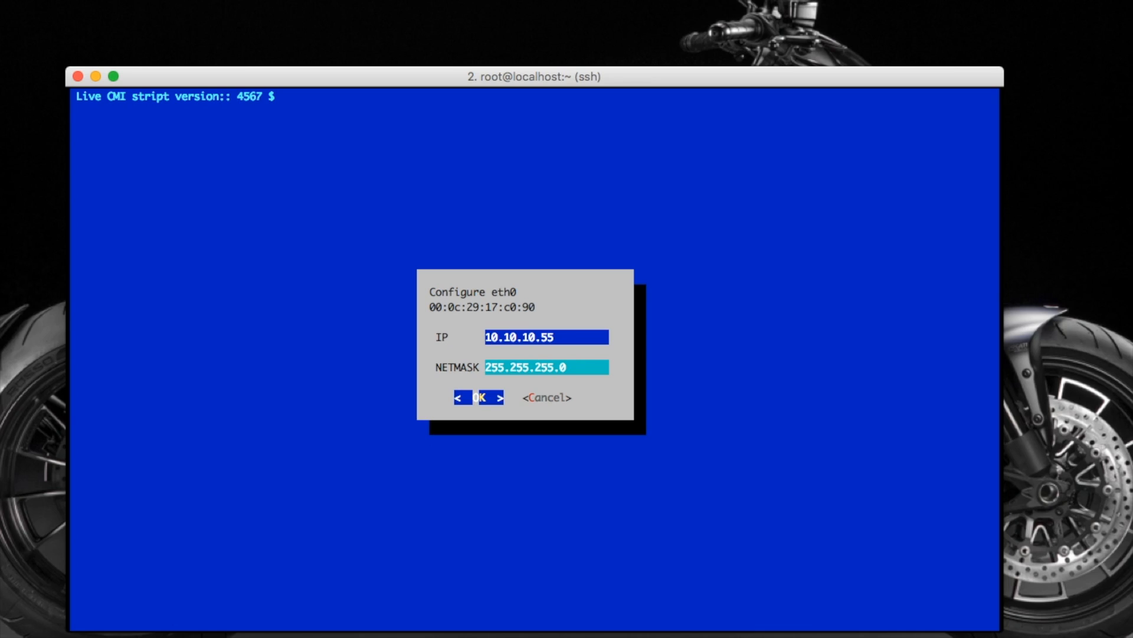
key(Return)
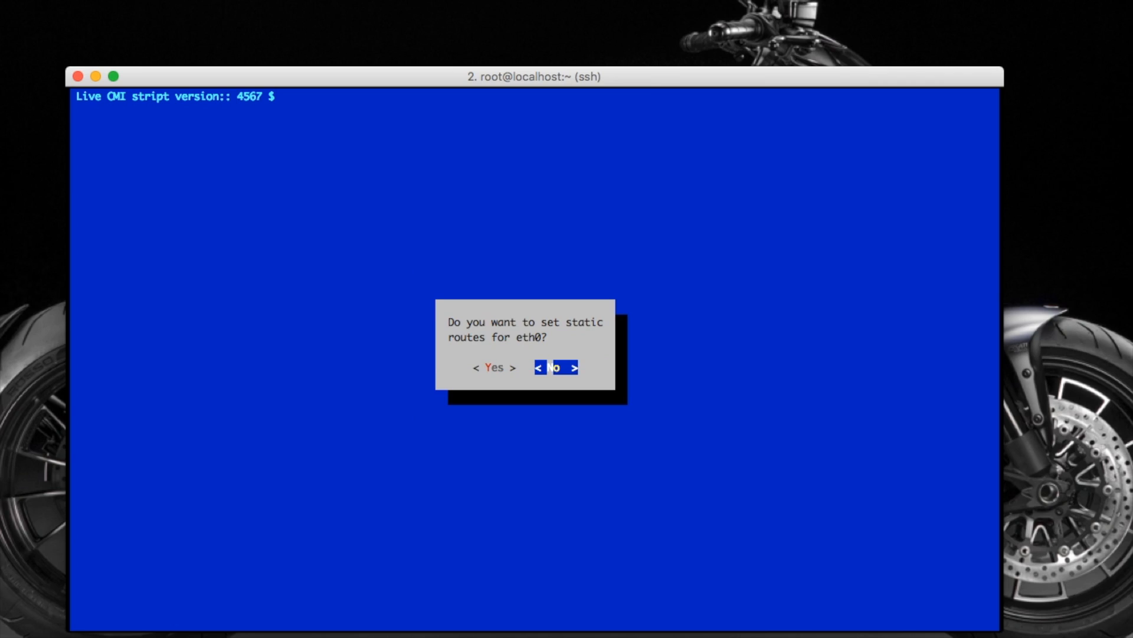
key(Return)
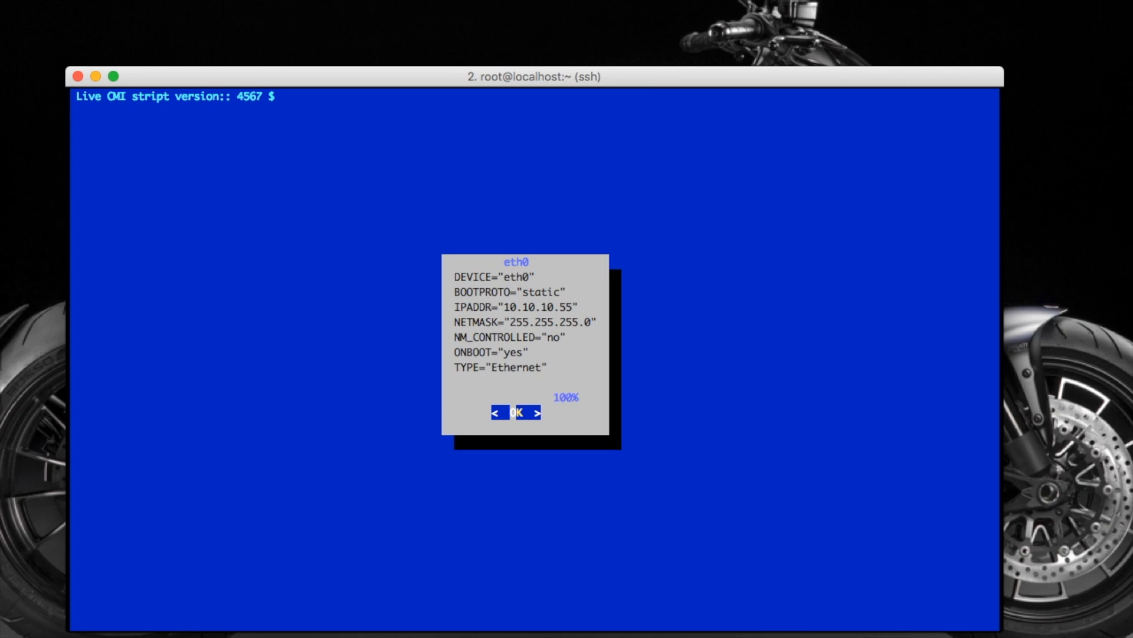
key(Return)
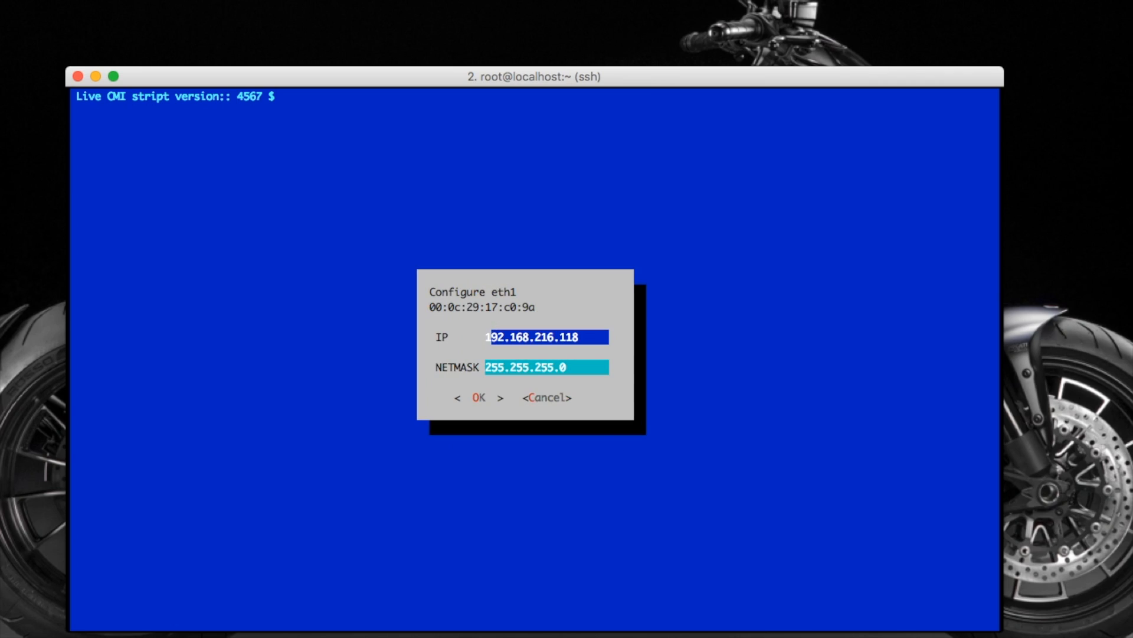
Confirm eth1 at 192.168.216.118, netmask 255.255.255.0, with no static routes
key(Tab)
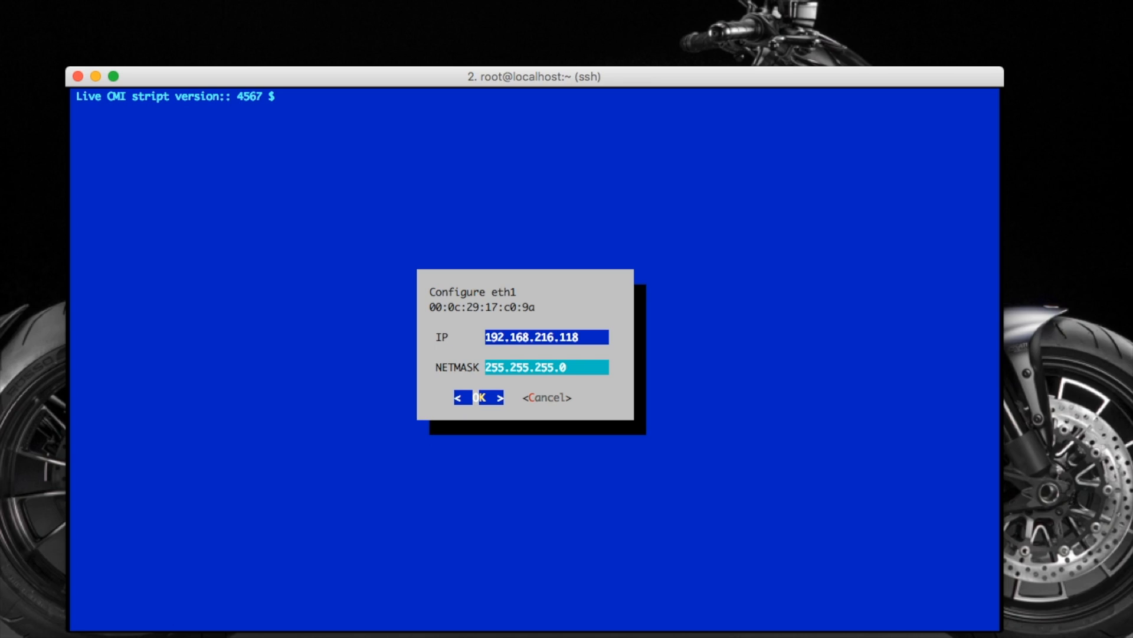
key(Return)
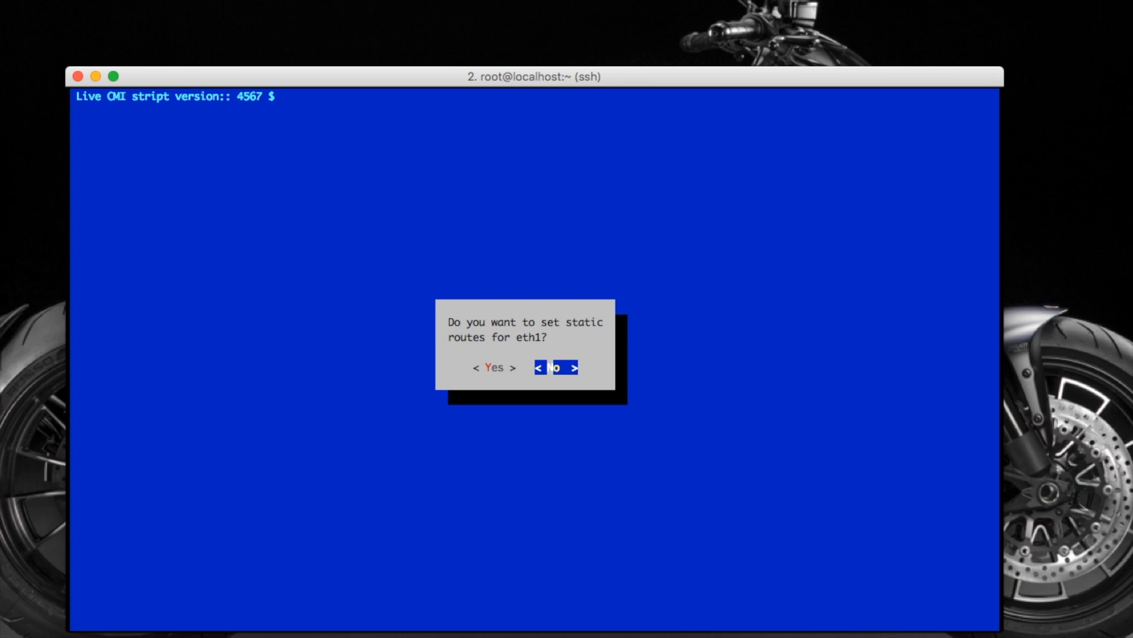
key(Return)
key(Return)
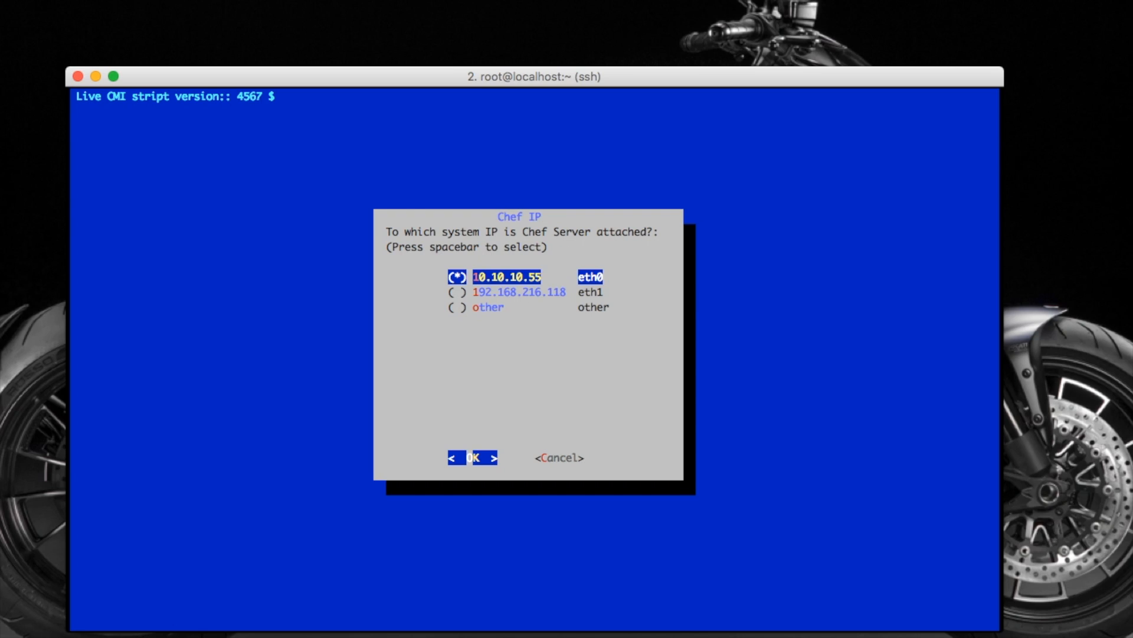
Keep the Chef Server on 10.10.10.55 (eth0) and accept client.rb, syslog, collectd and rsyslog settings
key(Tab)
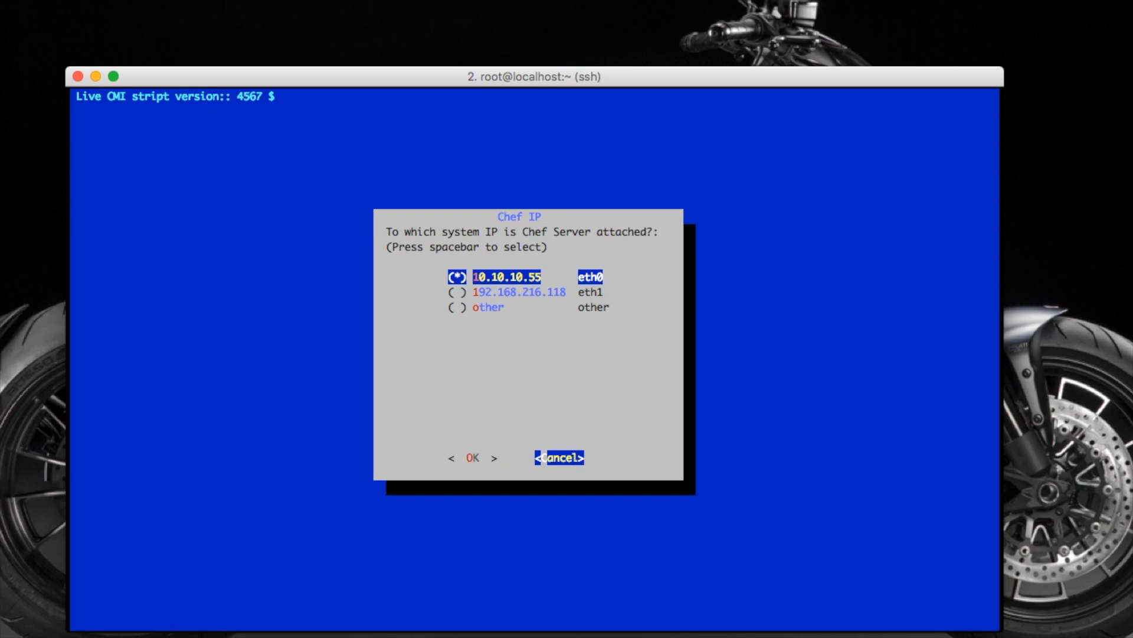
key(Left)
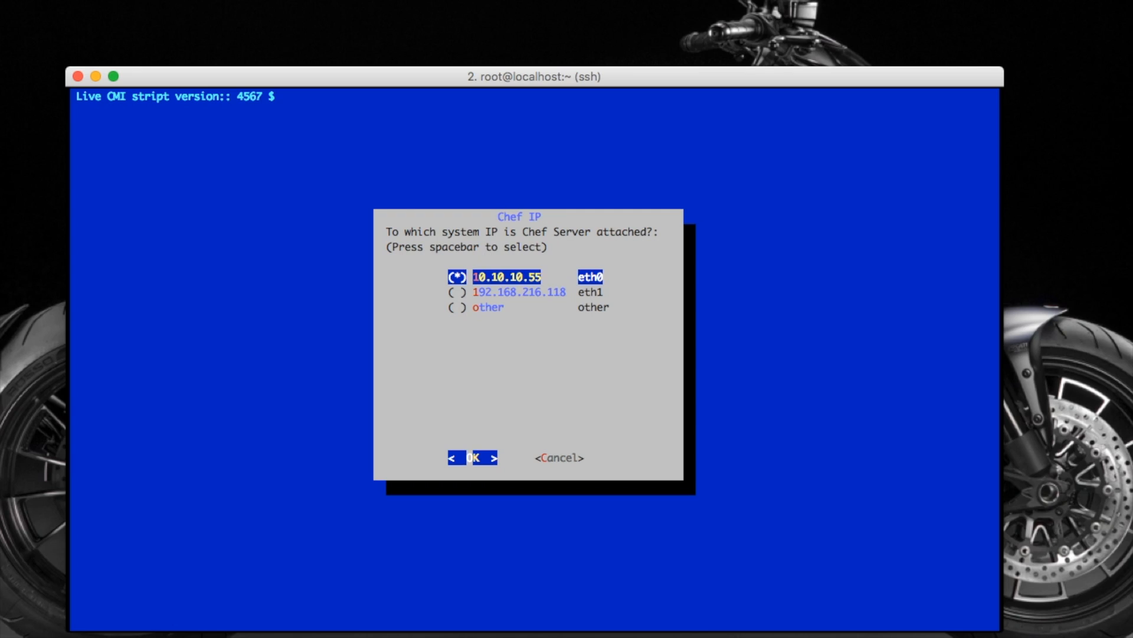
key(Return)
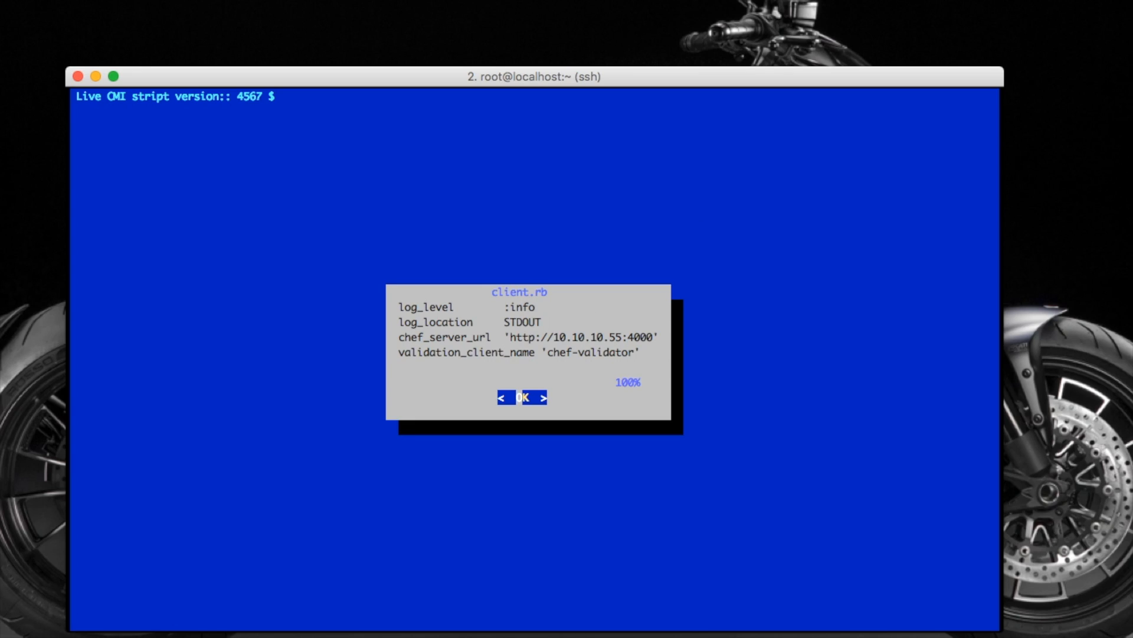
key(Return)
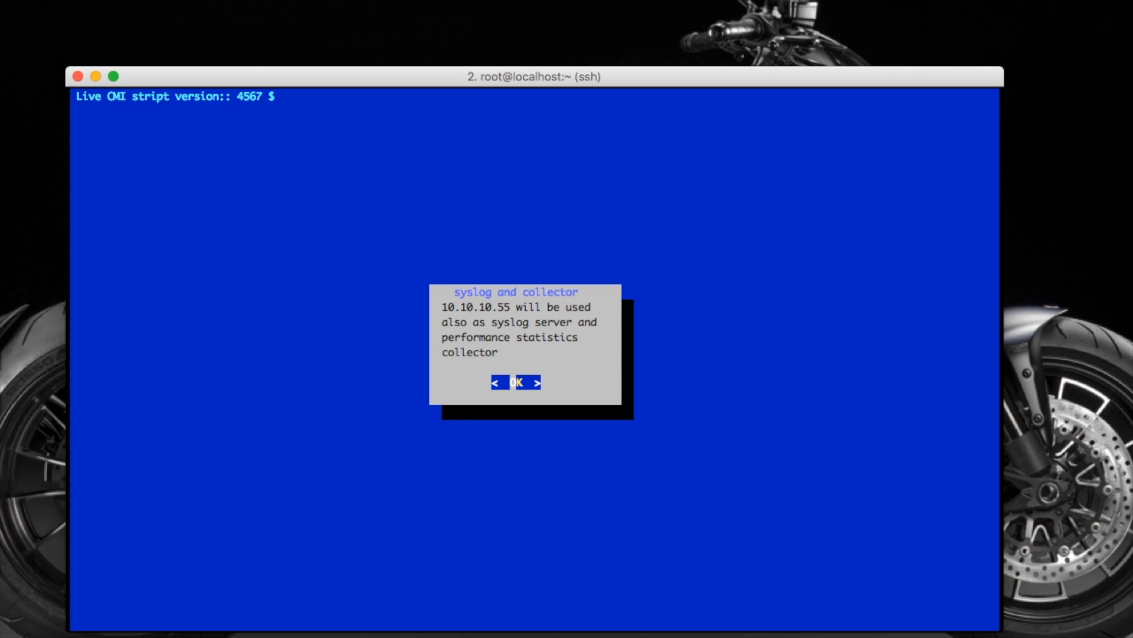
key(Return)
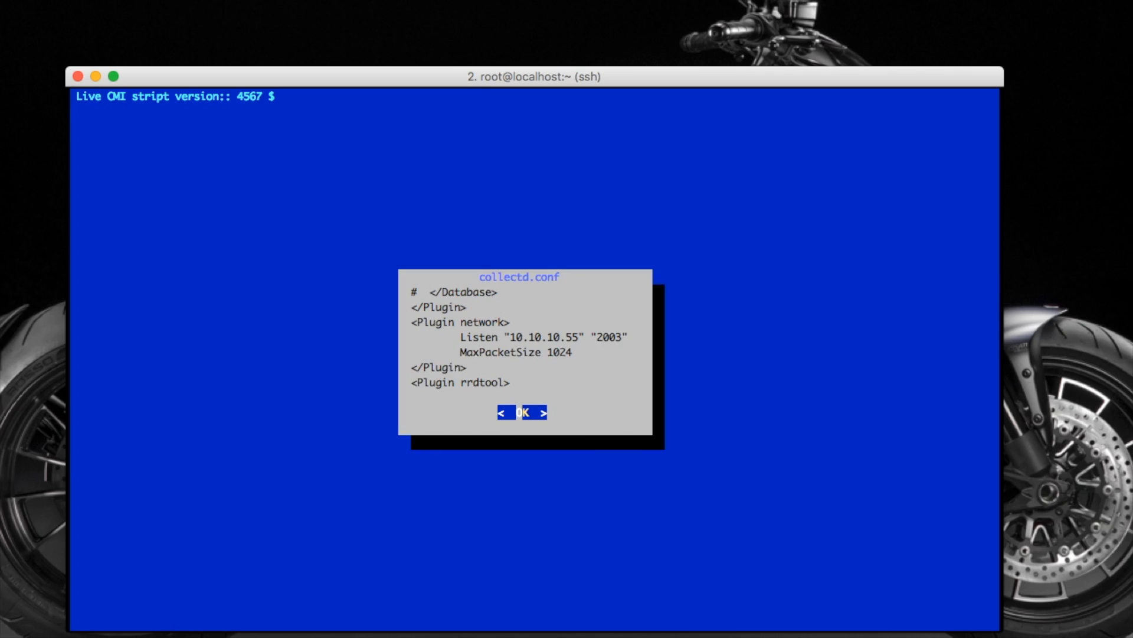
key(Return)
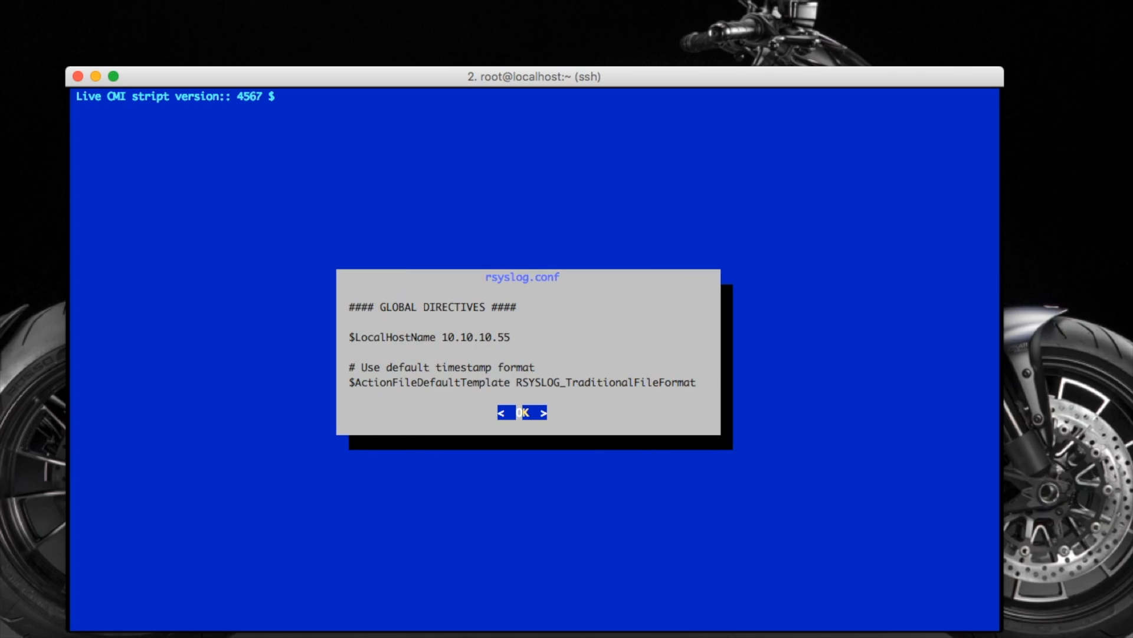
key(Return)
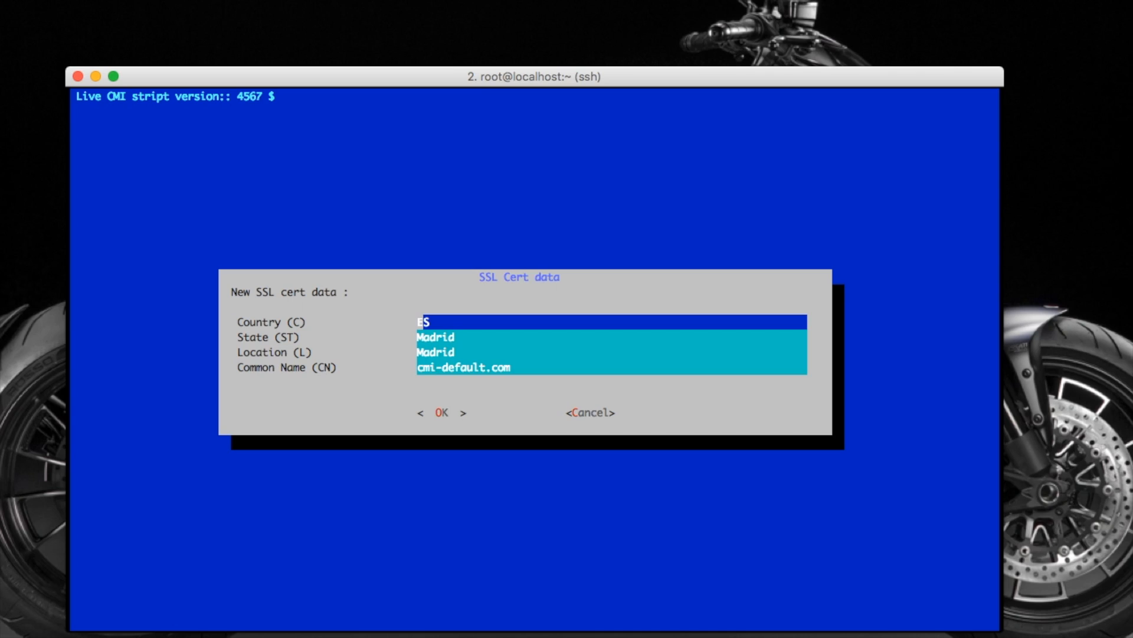
Accept the SSL certificate data ES, Madrid, Madrid, cmi-default.com
key(Tab)
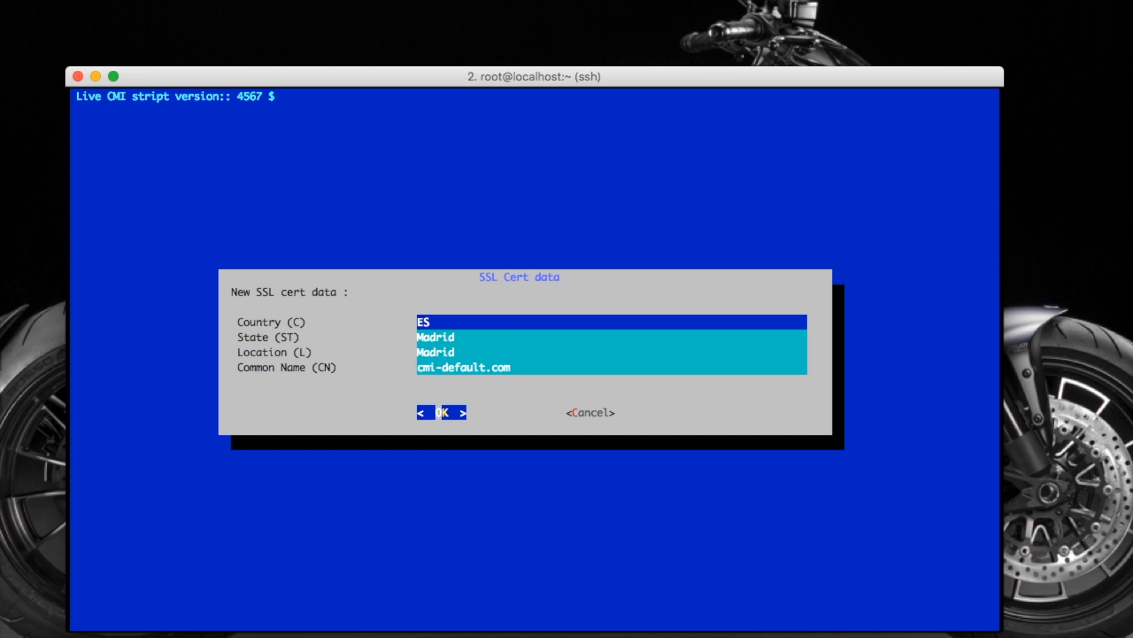
key(Return)
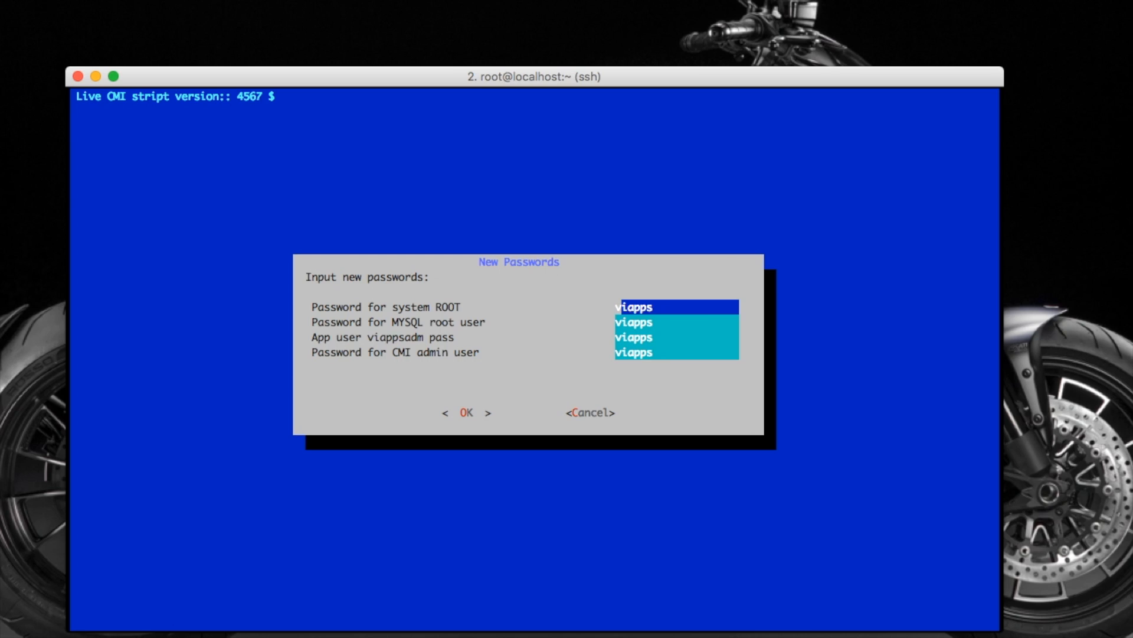
Apply the four new passwords and acknowledge the Chef WebUI and root password notices
key(Tab)
key(Return)
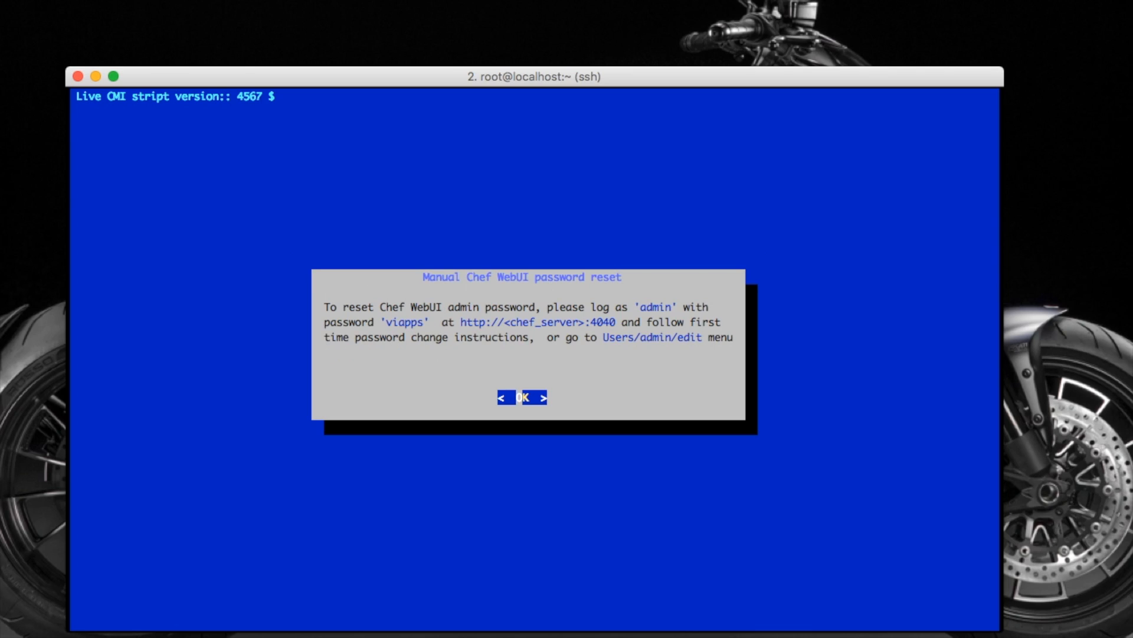
key(Return)
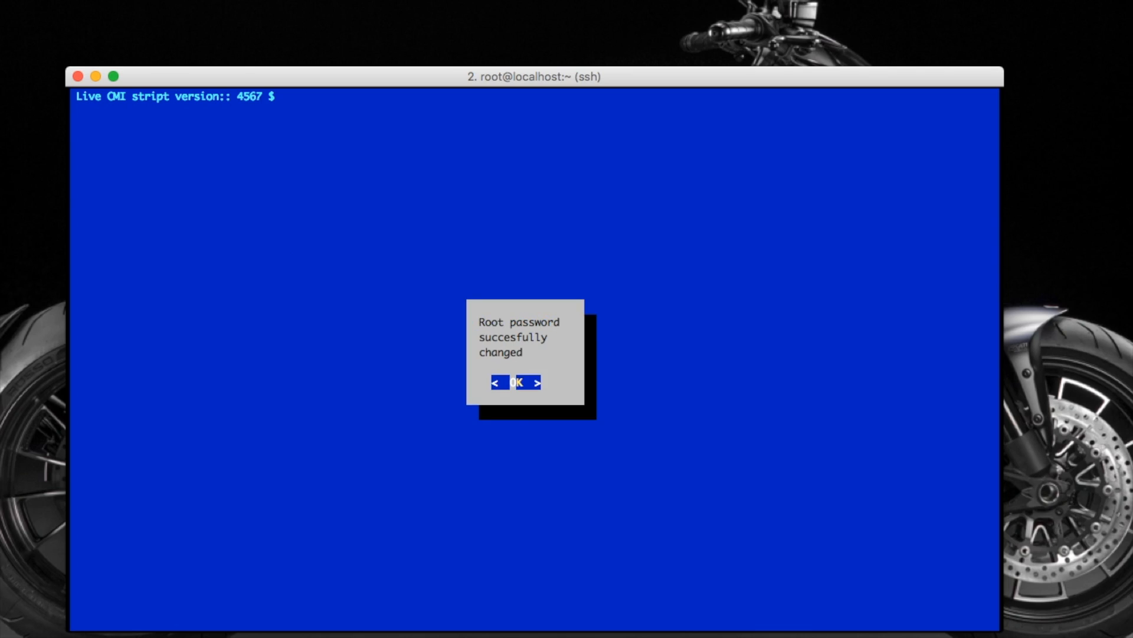
key(Return)
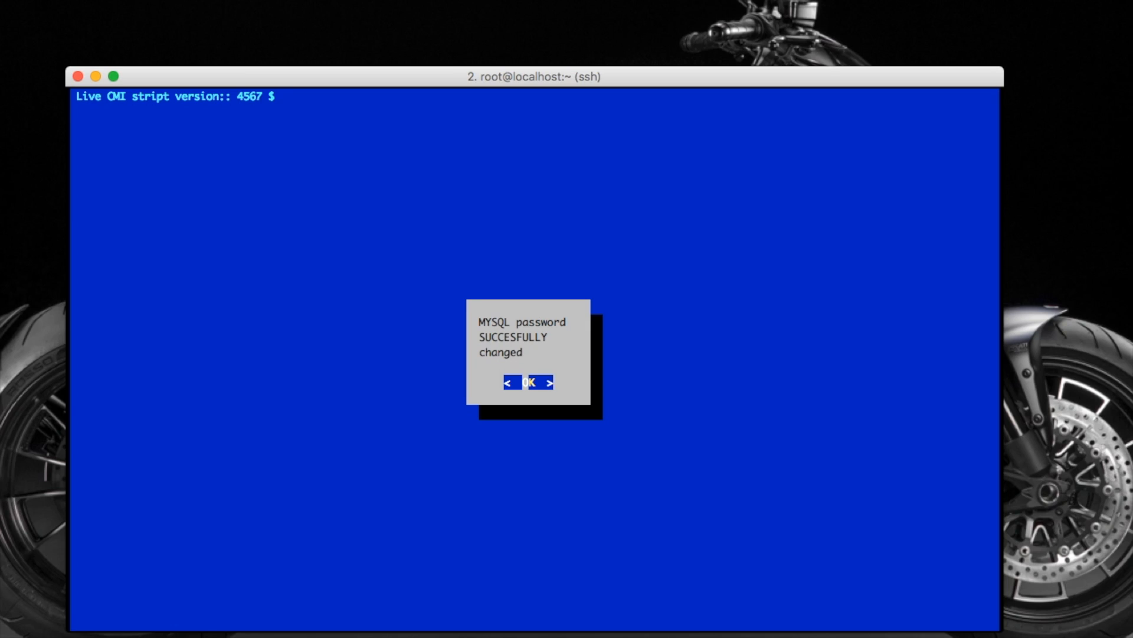
Acknowledge the MySQL, app db user, CMI admin, cron token and chef admin client resets
key(Return)
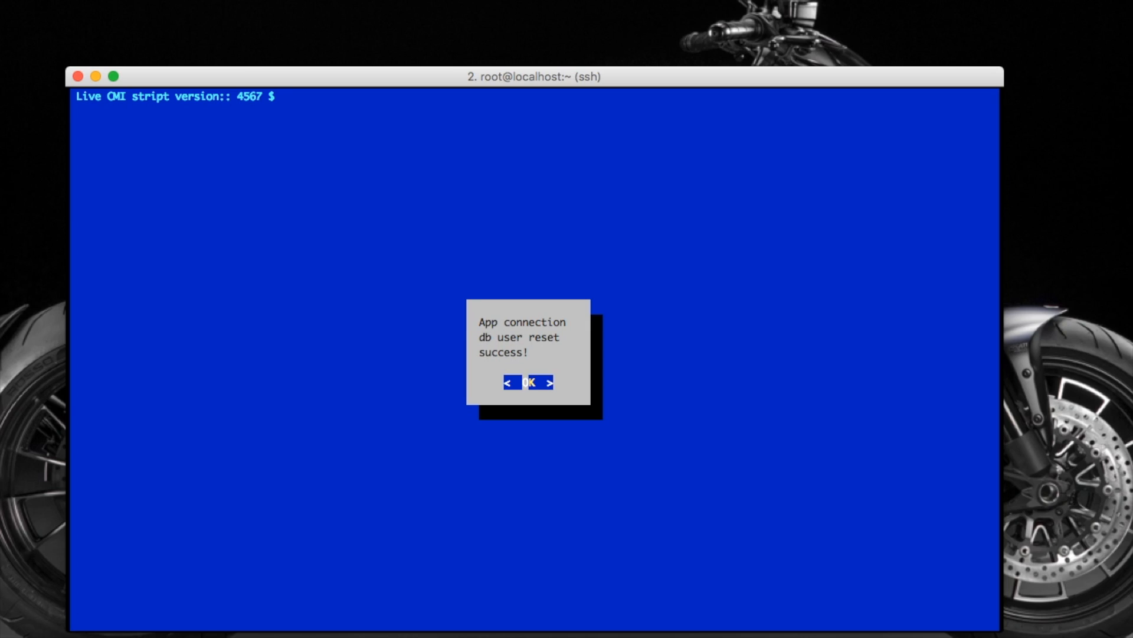
key(Return)
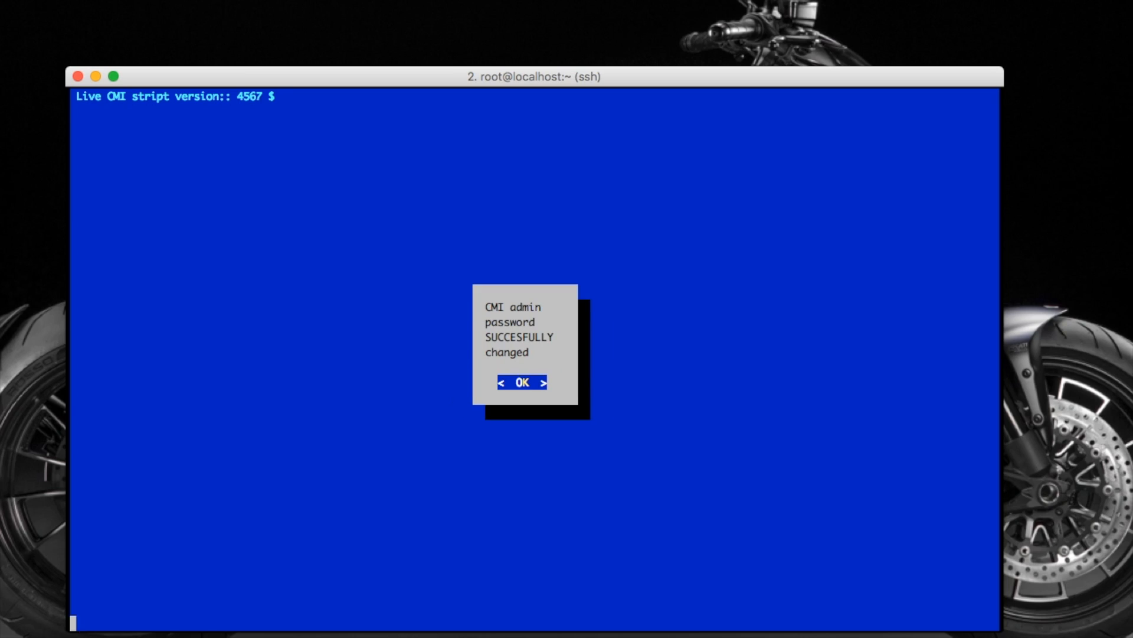
key(Return)
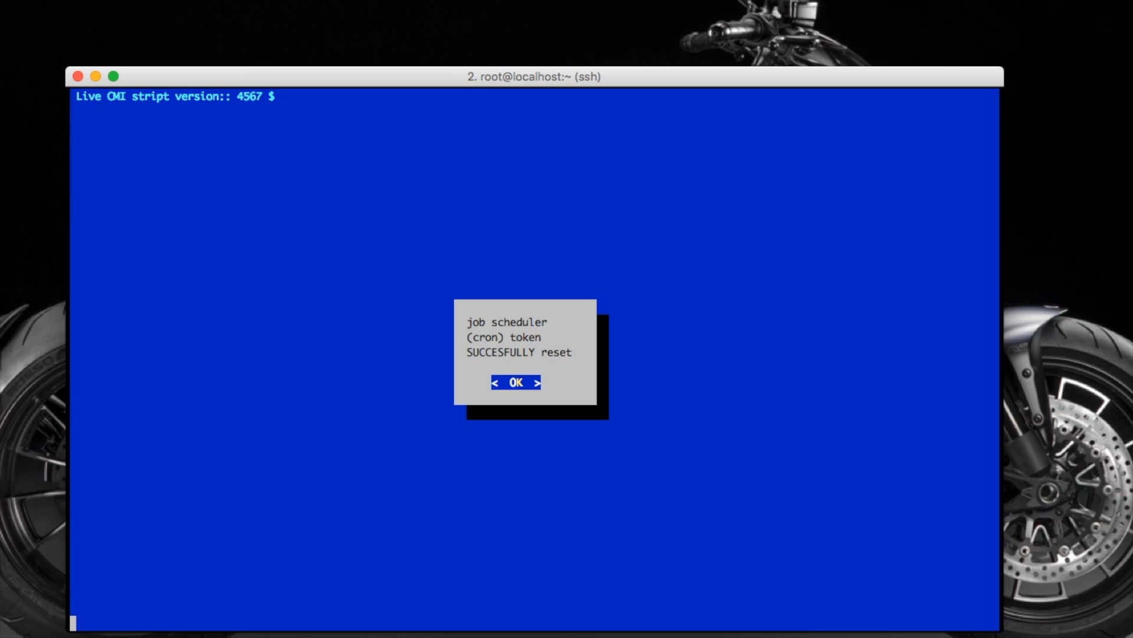
key(Return)
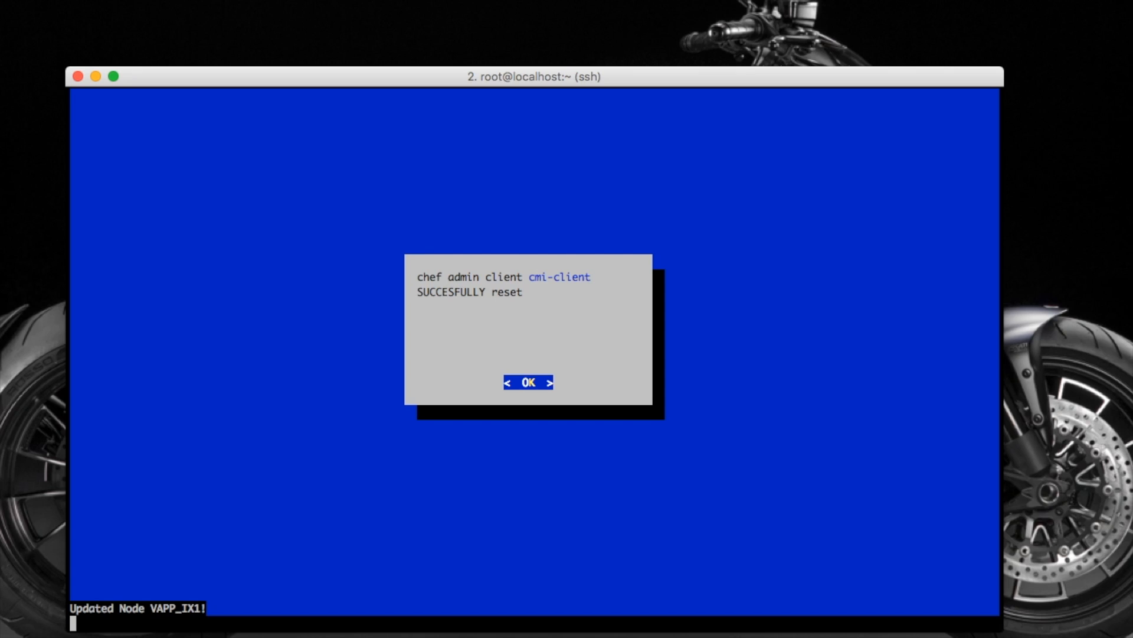
key(Return)
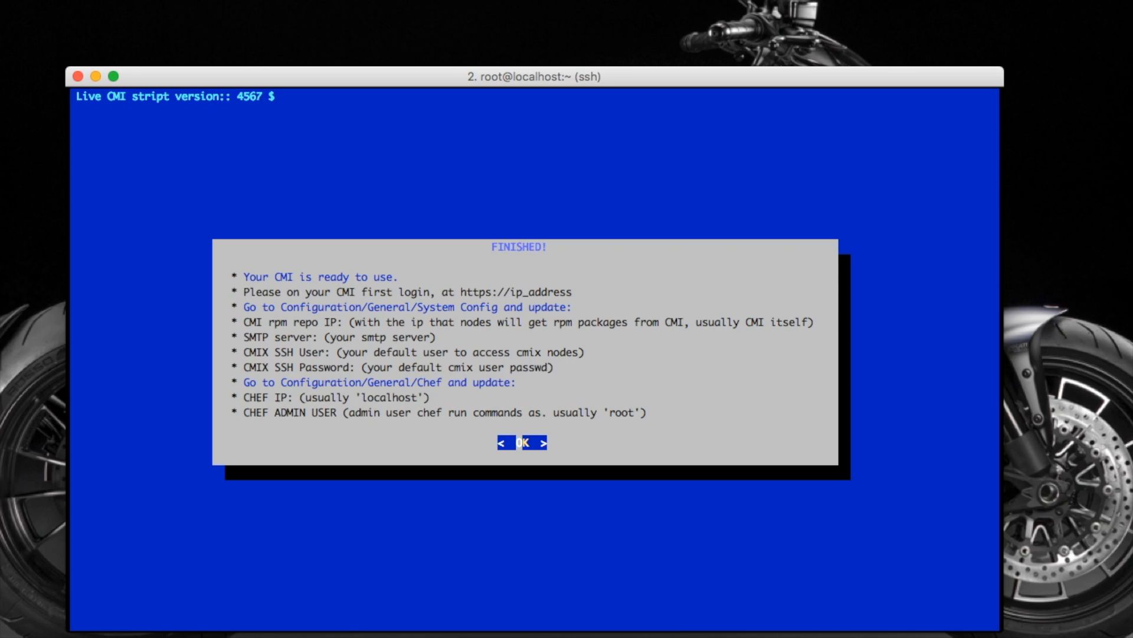
Close the setup summary and confirm rebooting the appliance now
key(Return)
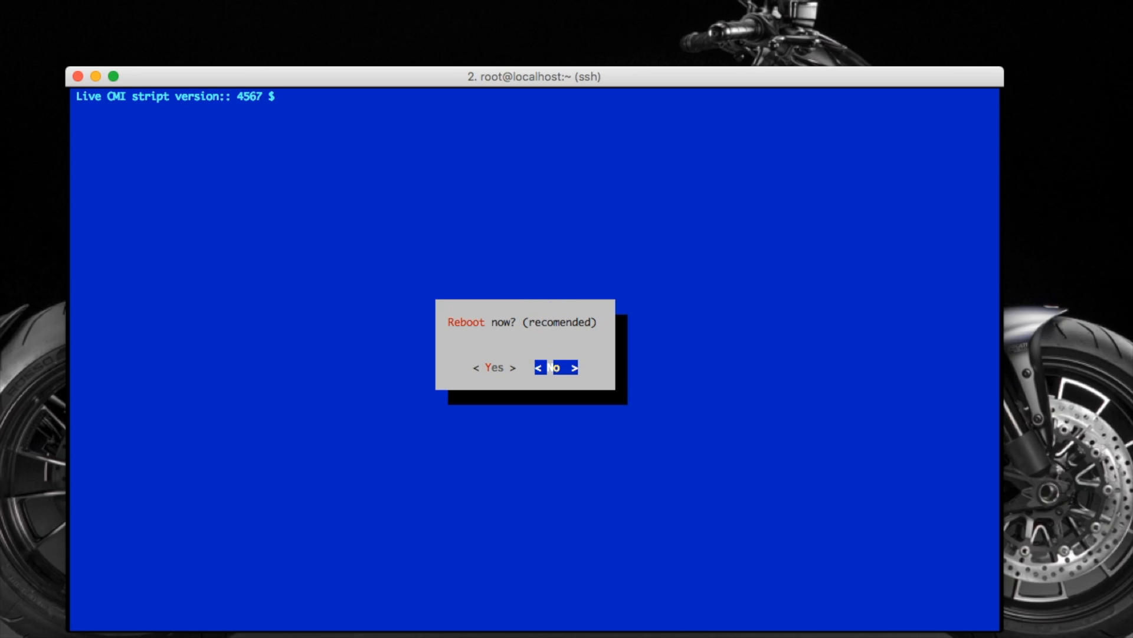
key(Left)
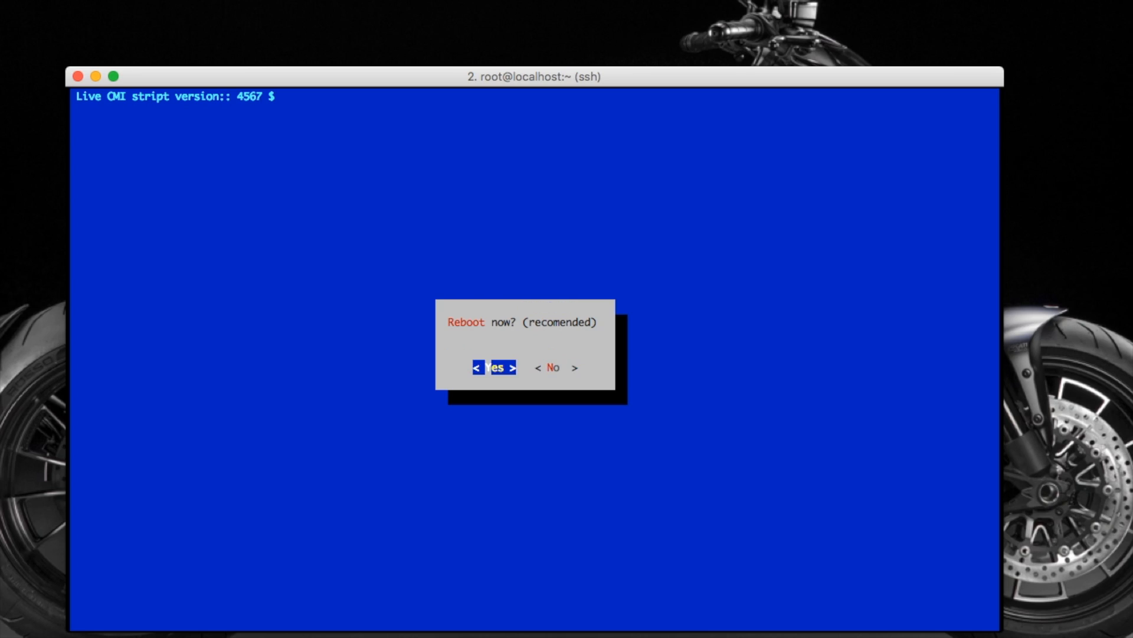
key(Return)
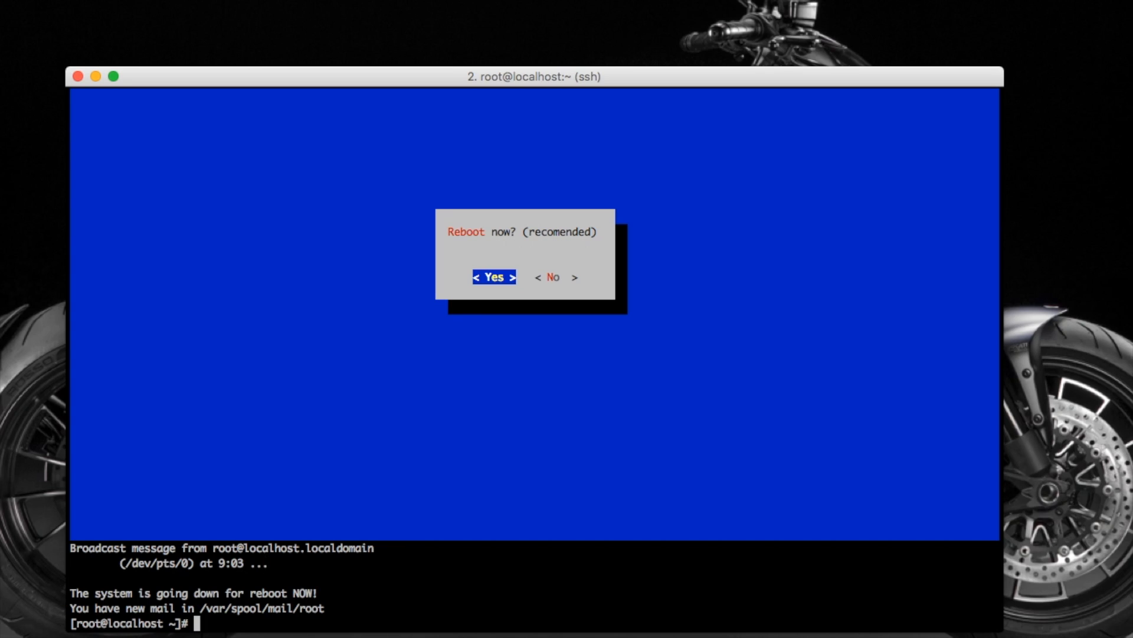
Bring the Firefox window forward and make it full screen
key(super+Tab)
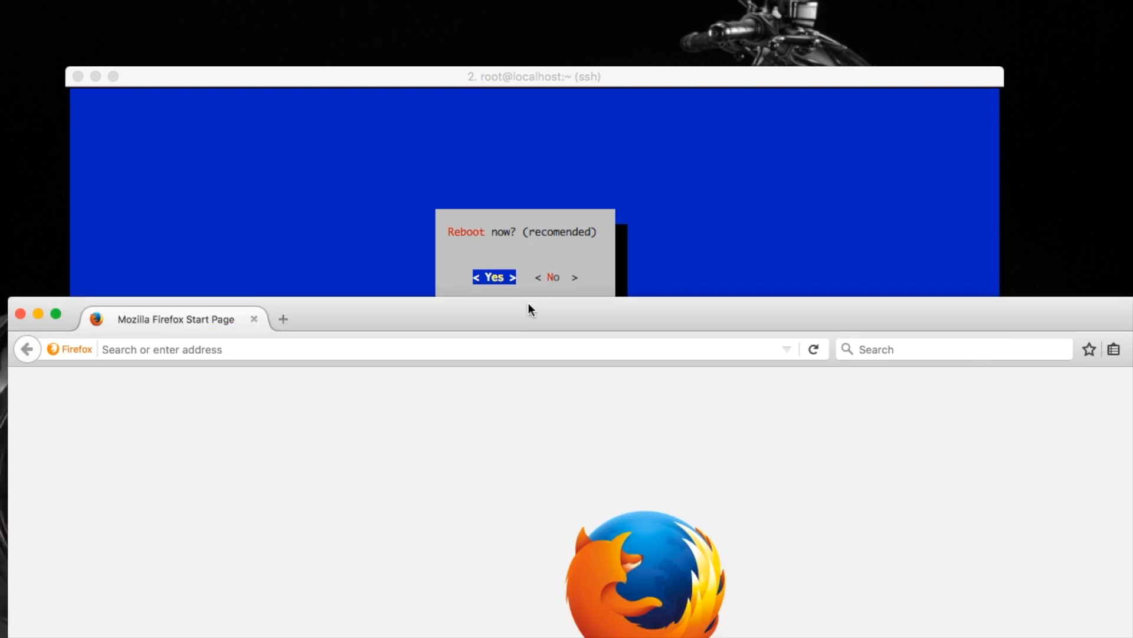
drag(529, 303, 533, 9)
key(ctrl+super+f)
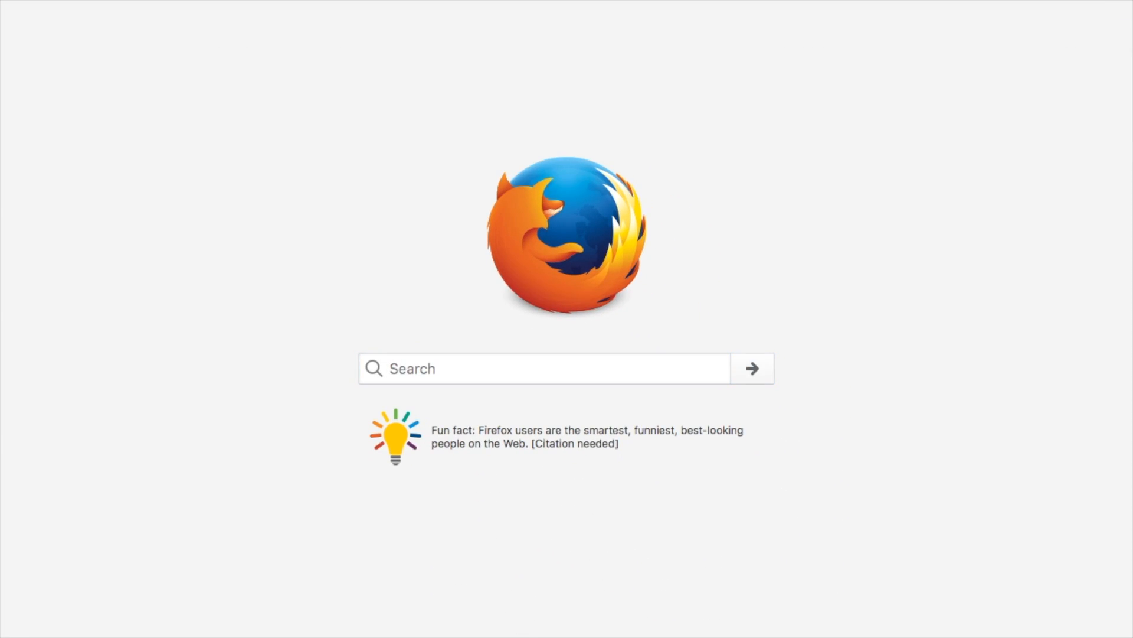
Go to the Redmine site and sign in
key(super+l)
text(redmine)
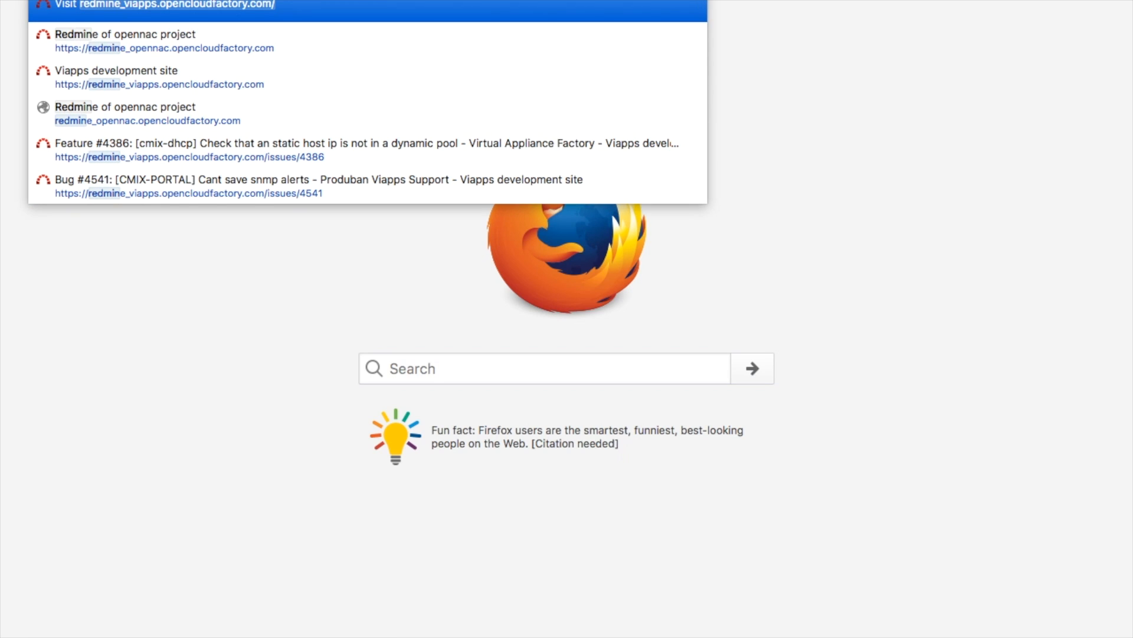
key(Return)
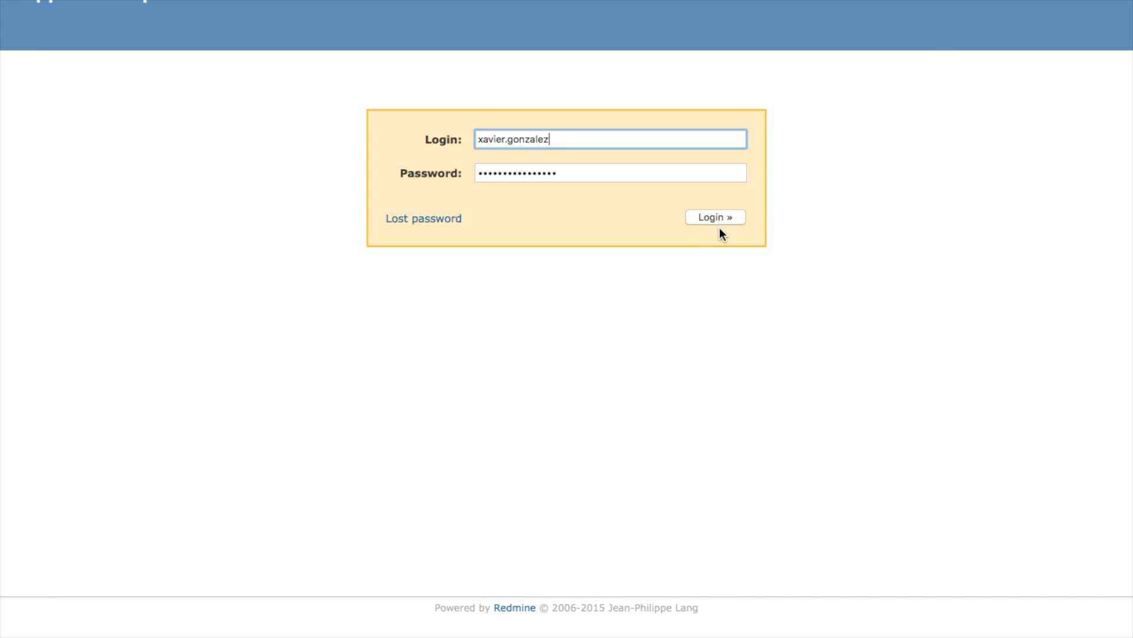
click(721, 225)
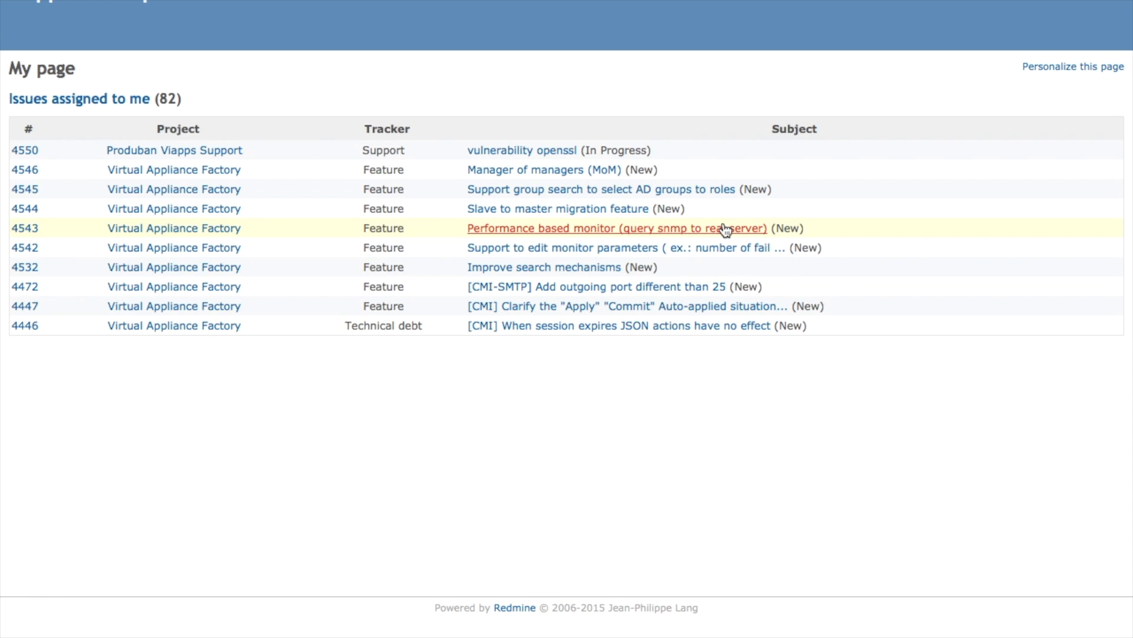
Jump to the Virtual Appliance Factory project's wiki and open the CMI install guide
click(919, 1)
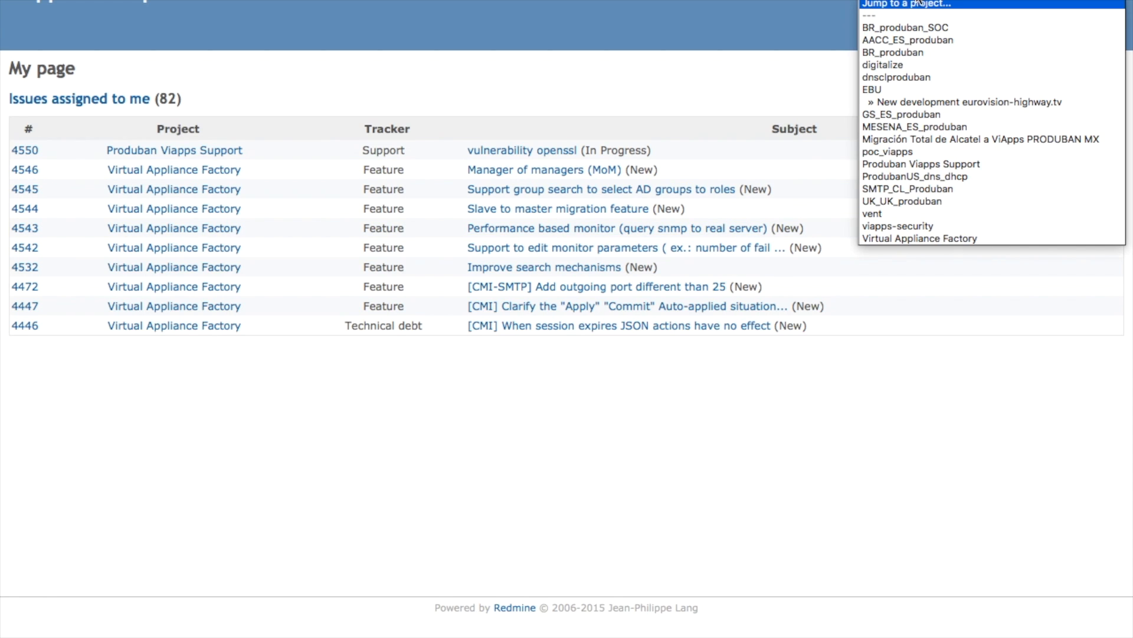
click(897, 236)
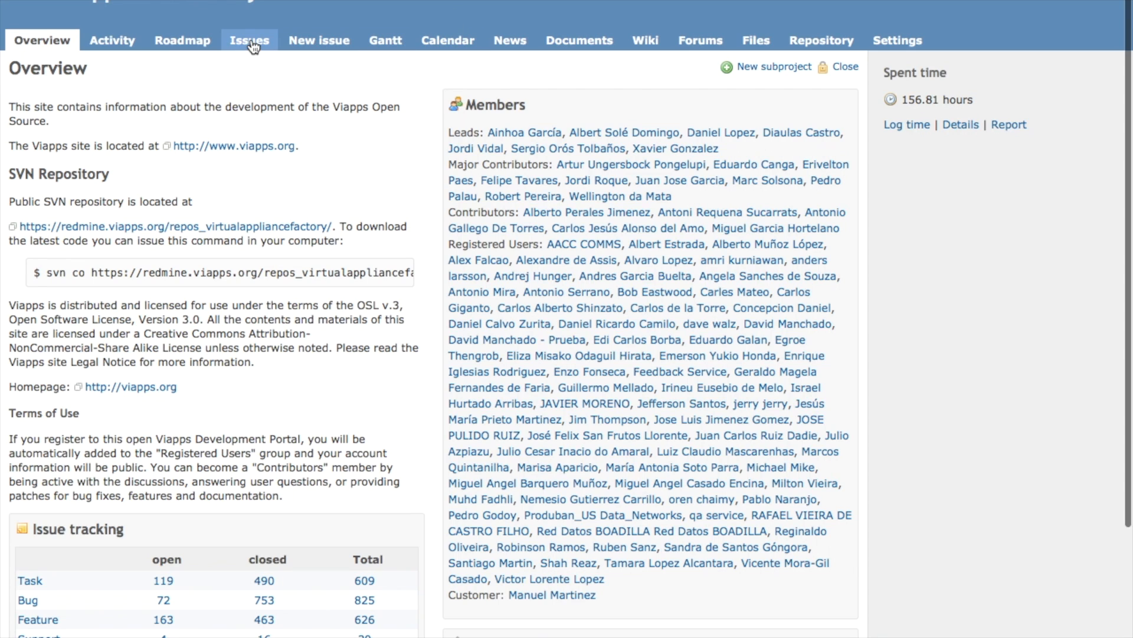
click(649, 43)
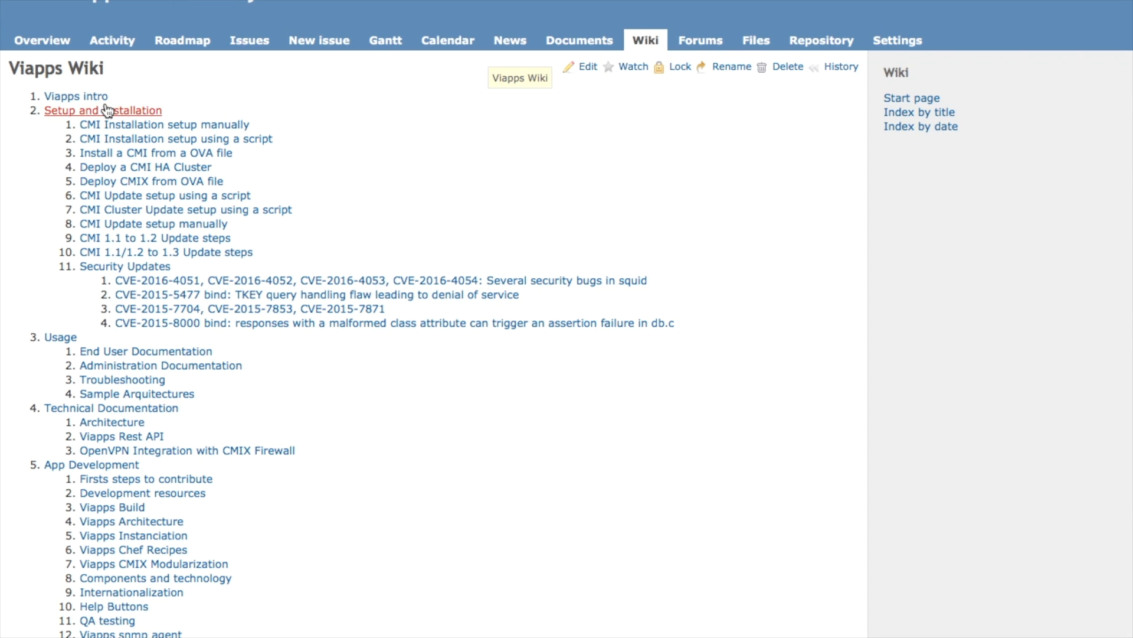
click(136, 154)
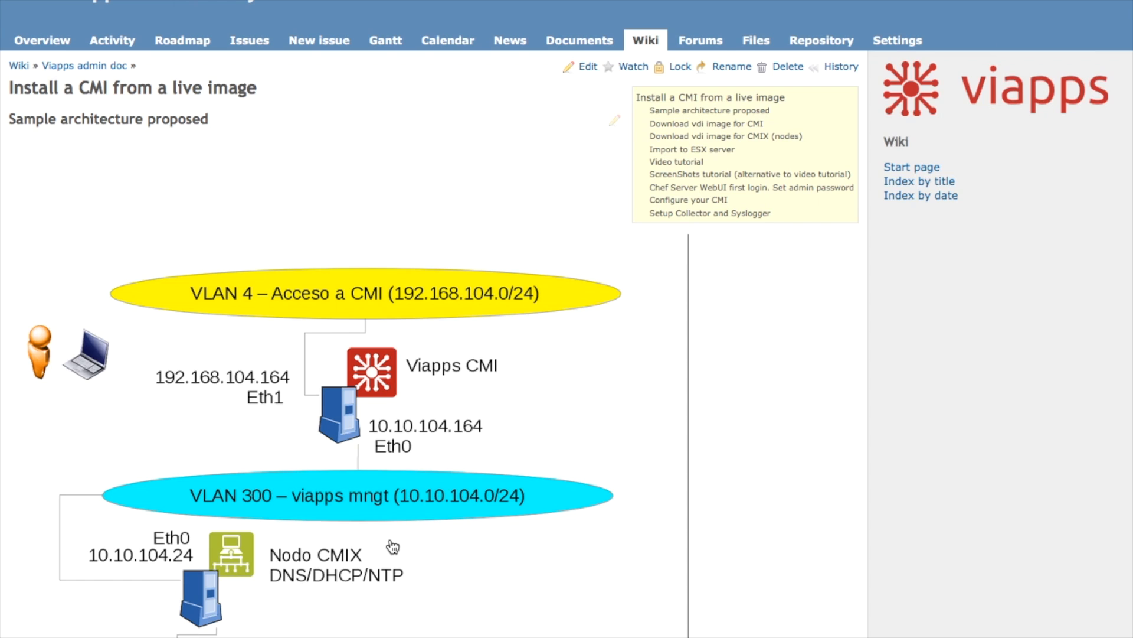
Rerun the earlier ssh command to the appliance at 192.168.216.118
key(super+Tab)
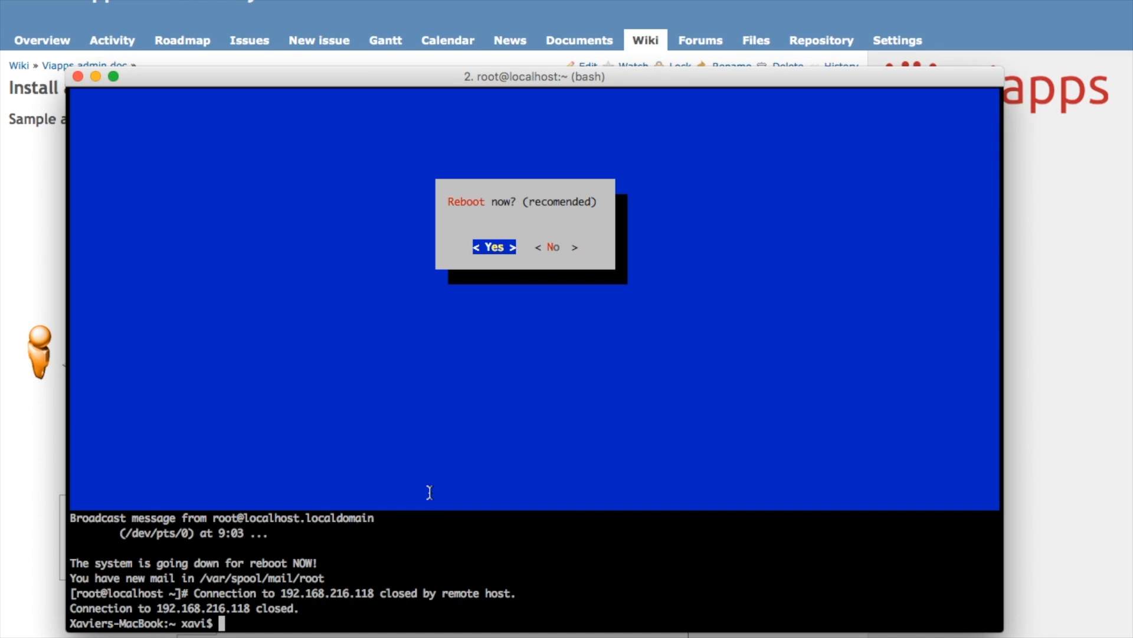
key(Up)
key(Return)
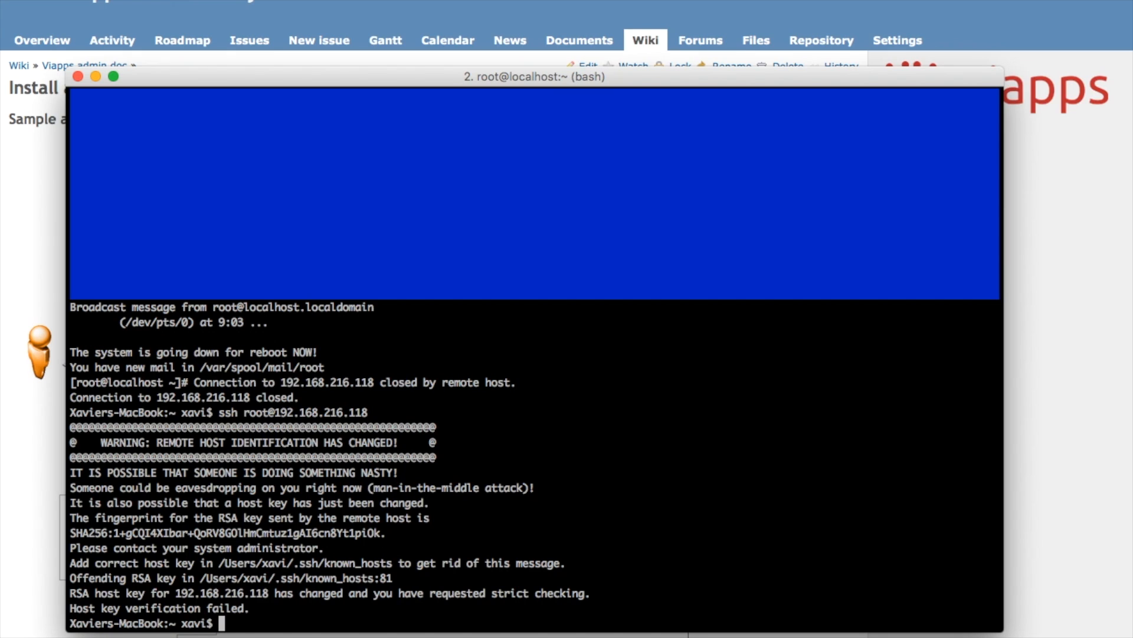
Open ~/.ssh/known_hosts in vi using the file path copied from the ssh warning
text(vi)
double_click(241, 579)
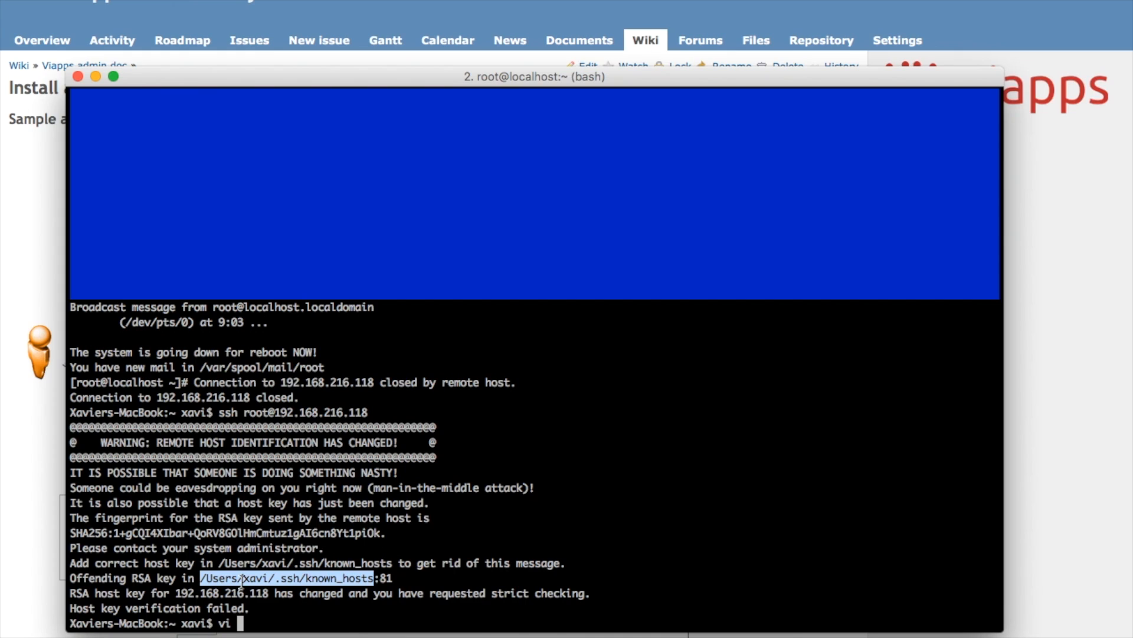
key(Return)
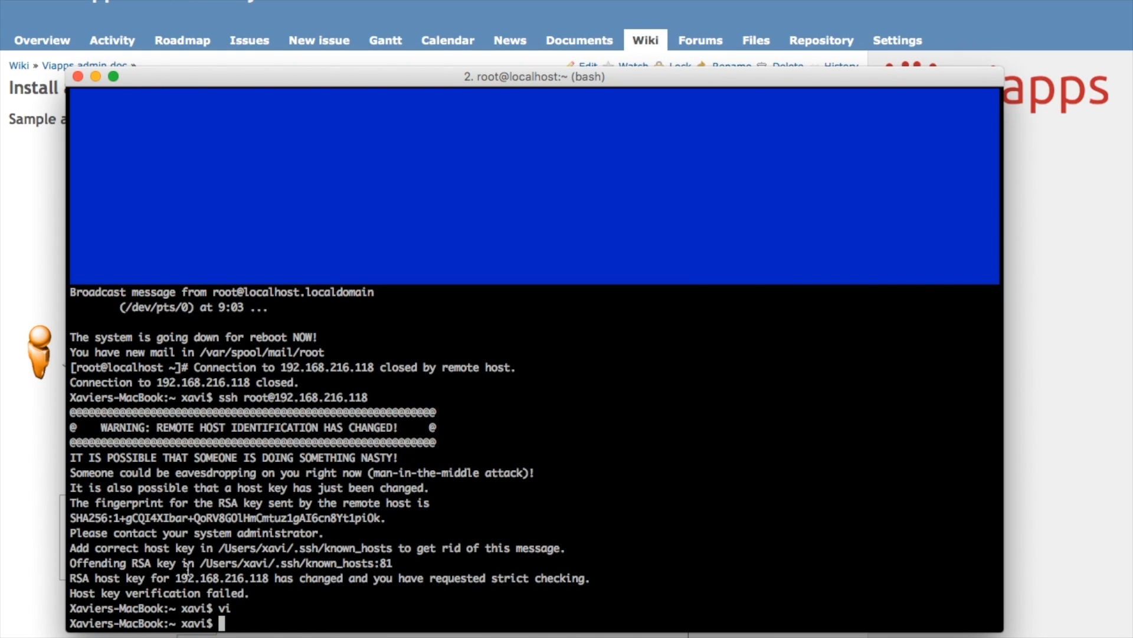
double_click(260, 549)
key(super+c)
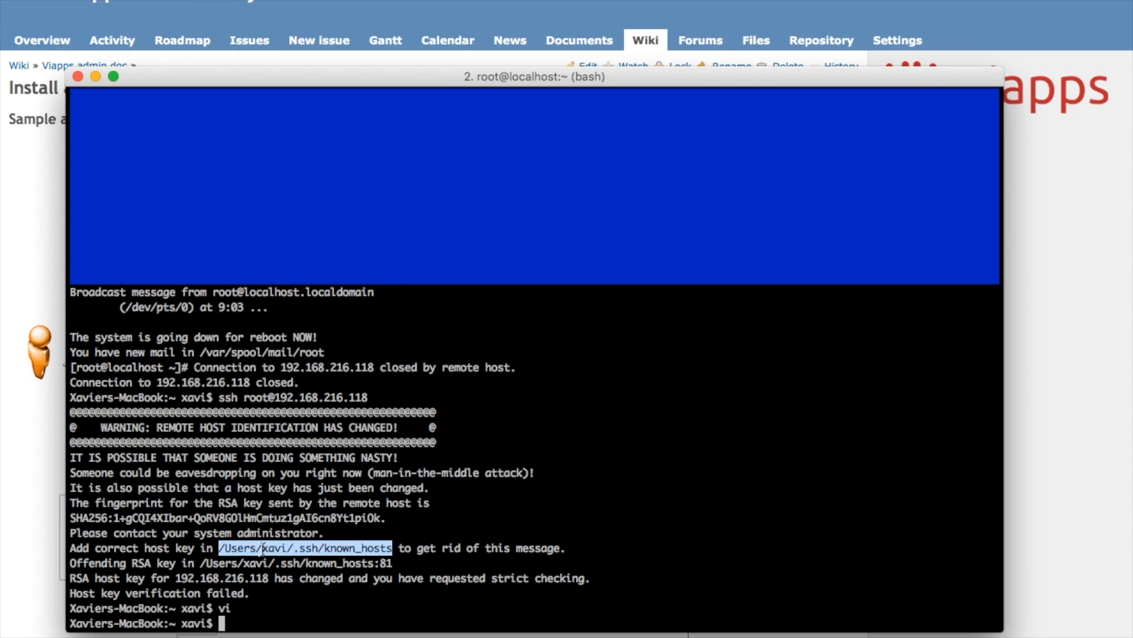
click(264, 555)
text(vi)
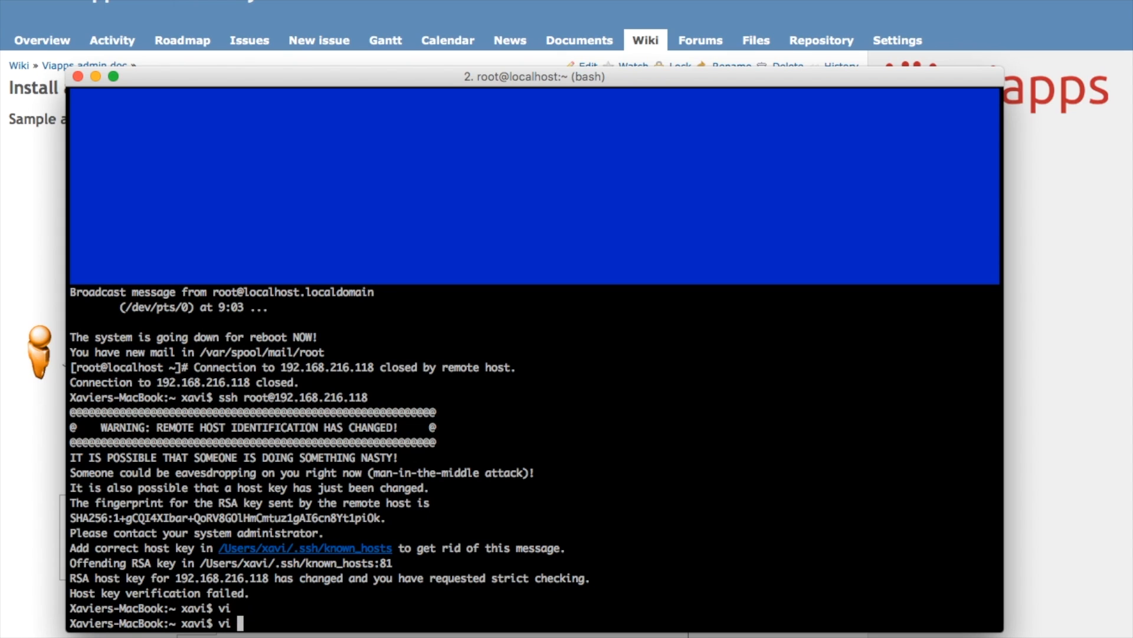
key(super+v)
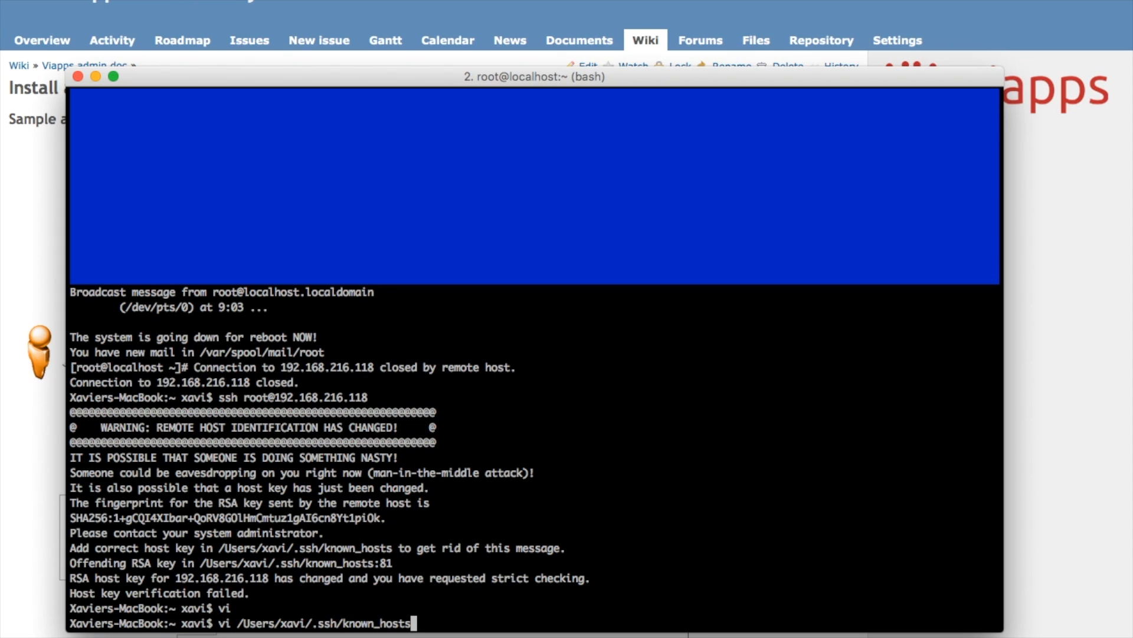
key(Return)
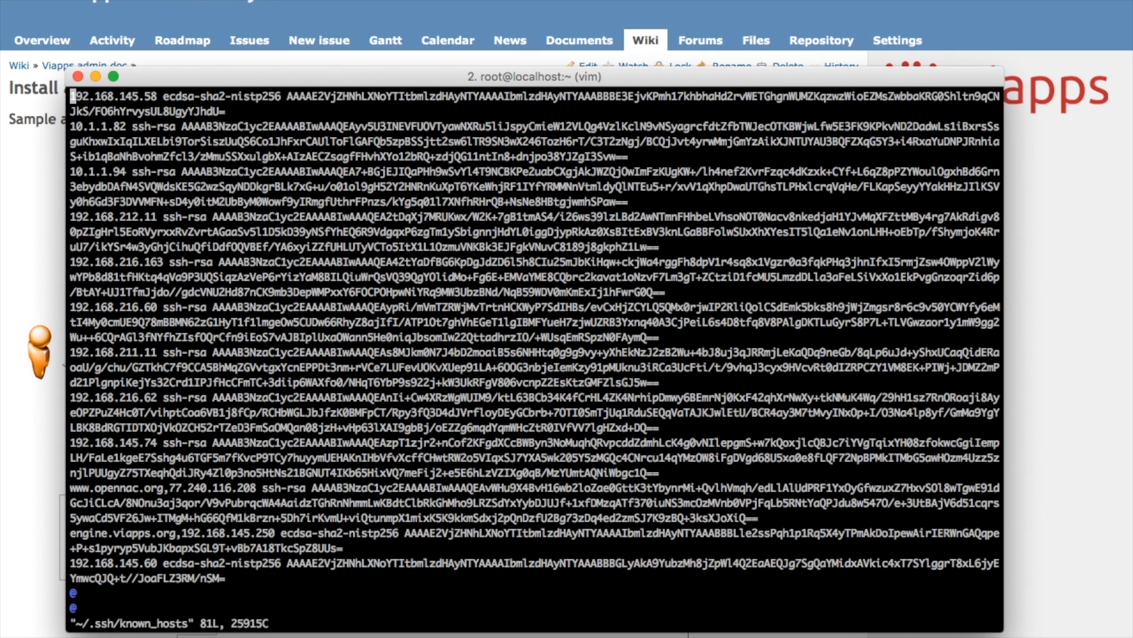
Delete line 81, the stale 192.168.216.118 host key, and save known_hosts
text(:81)
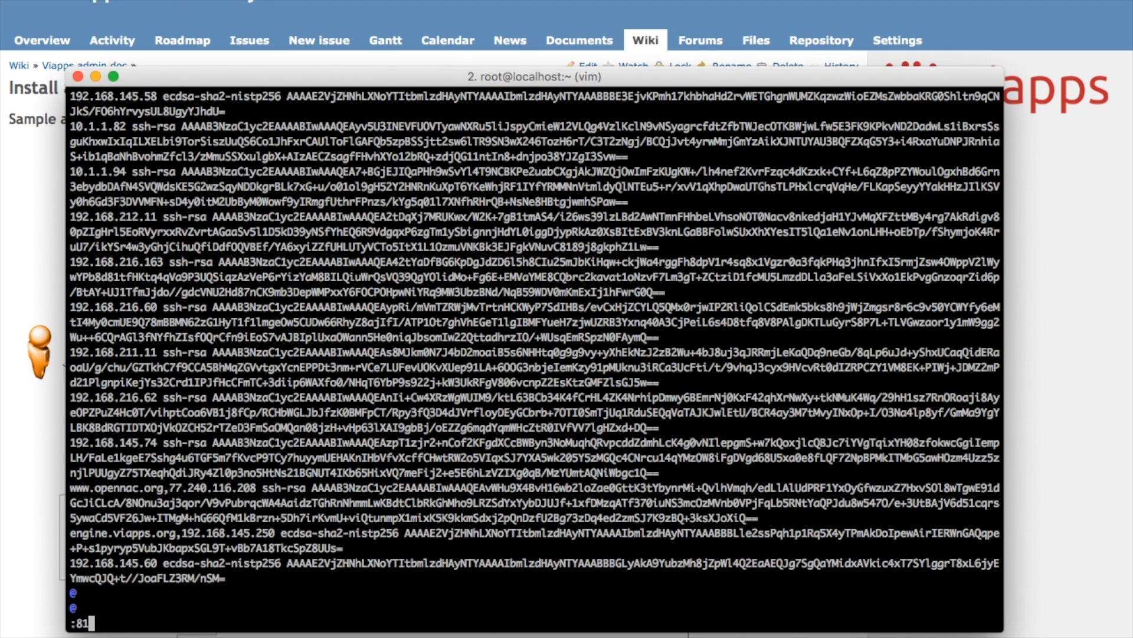
key(Return)
key(d)
key(d)
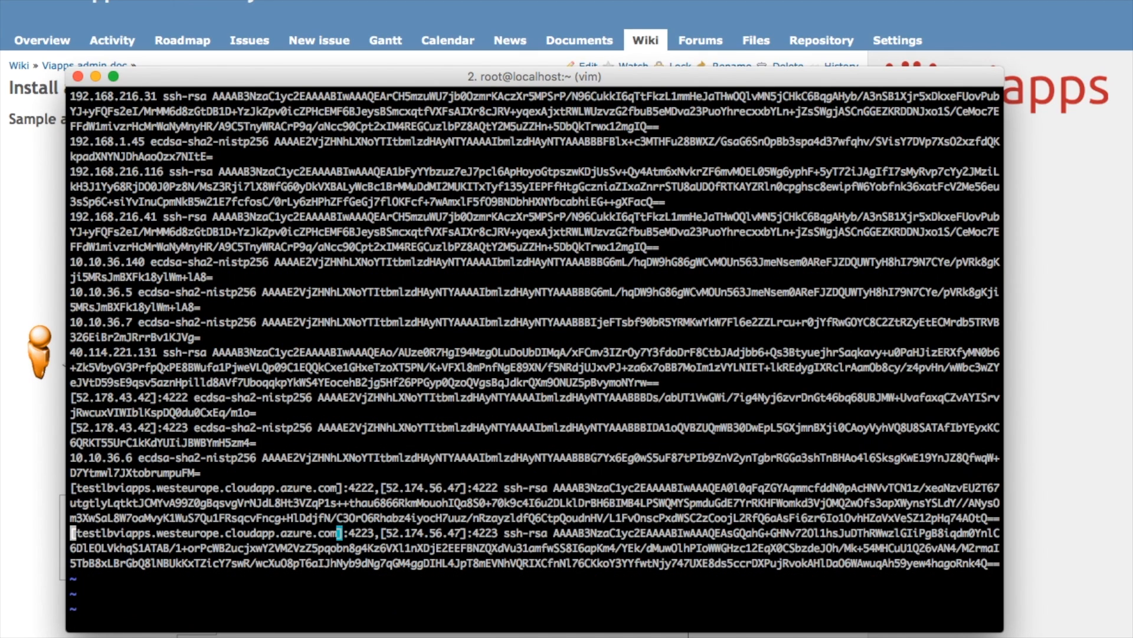
text(:wq)
key(Return)
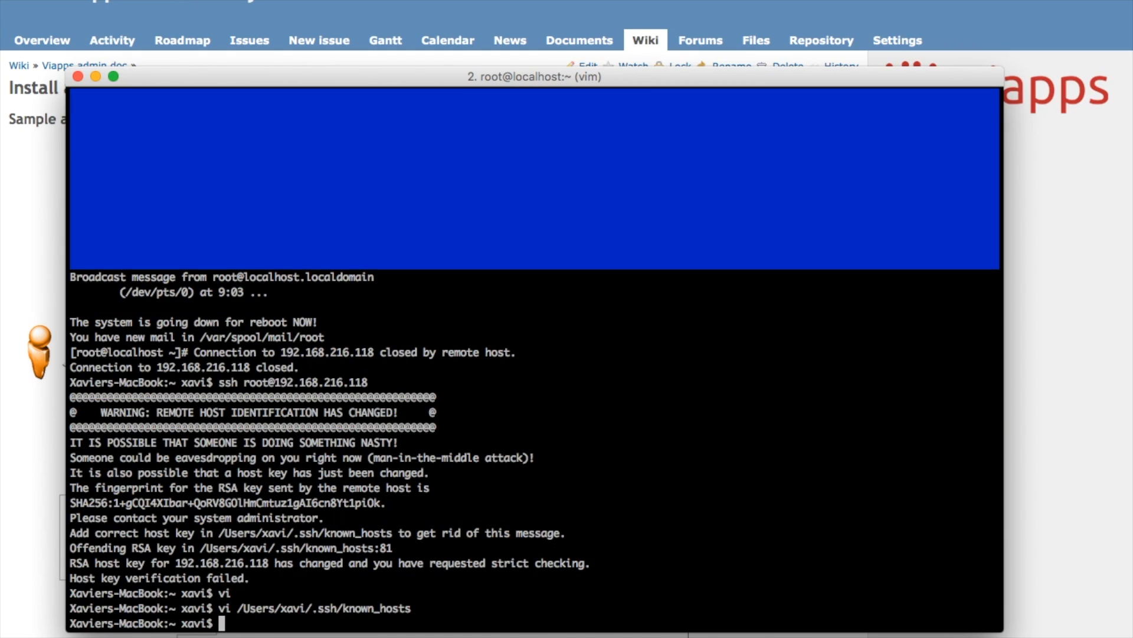
Reconnect over ssh as root, accept the new host key, and log into cmi01lab
key(Up)
key(Up)
key(Up)
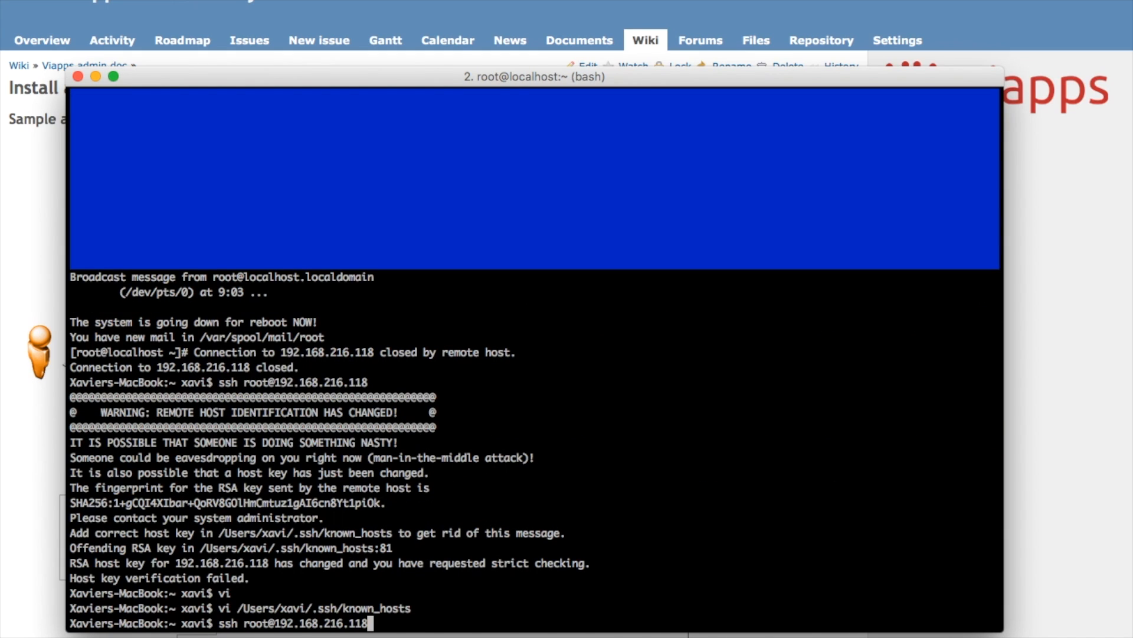
key(Return)
text(yes)
key(Return)
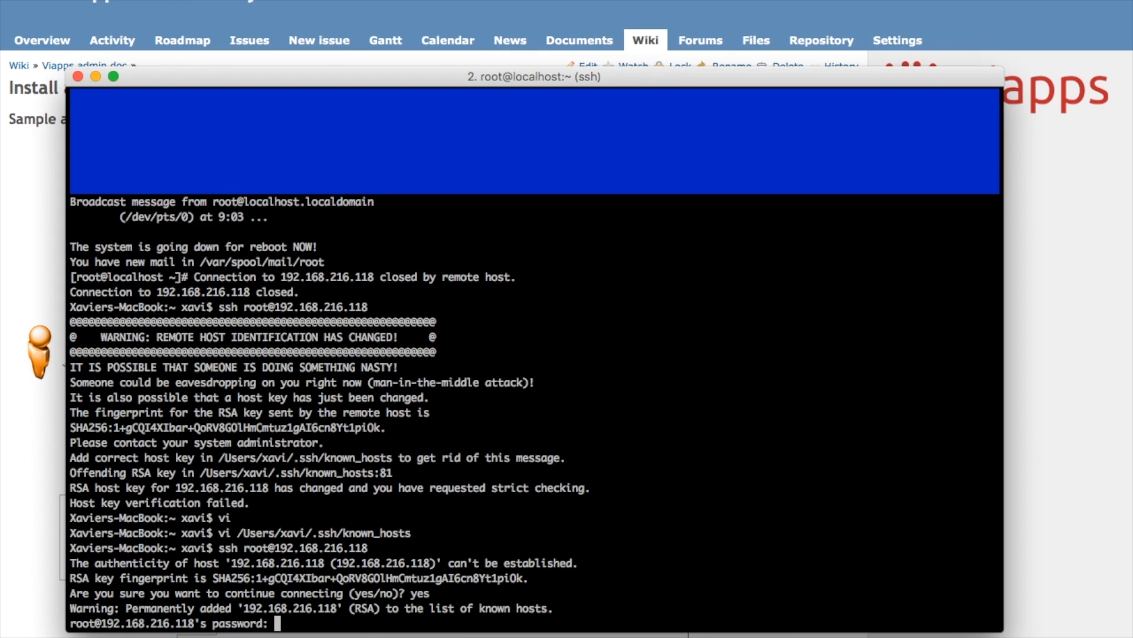
key(Return)
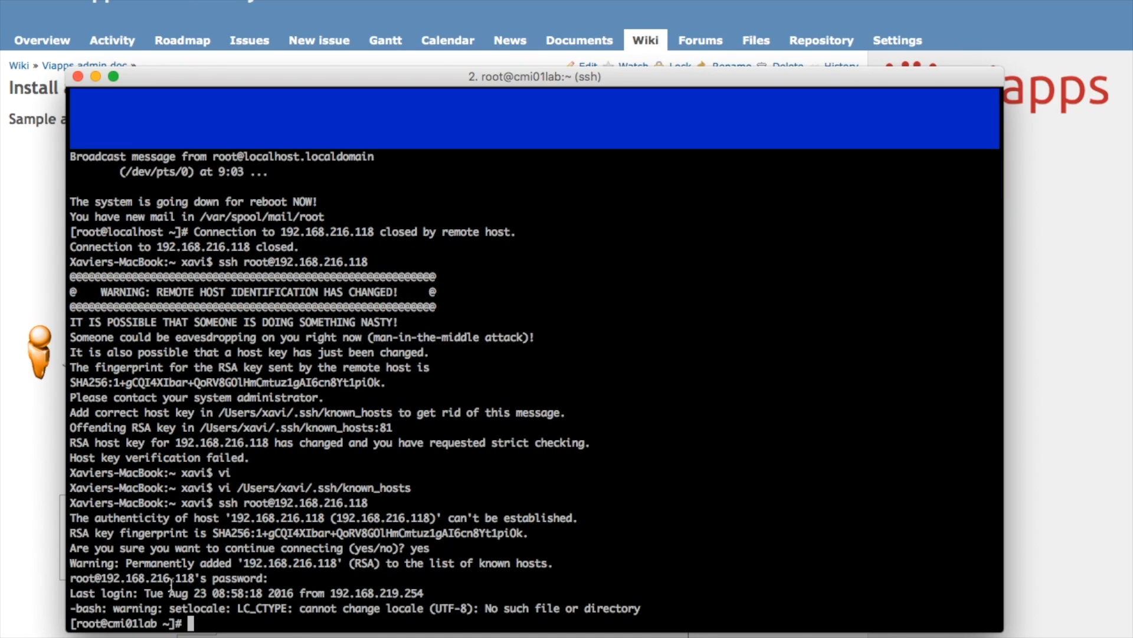
double_click(128, 622)
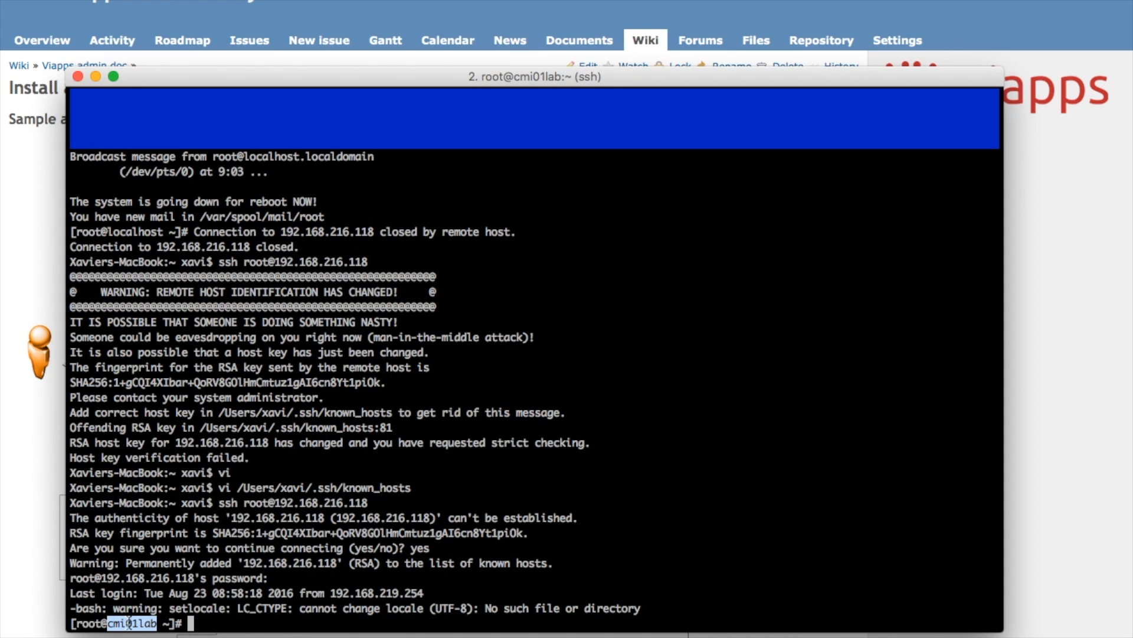
key(super+tab)
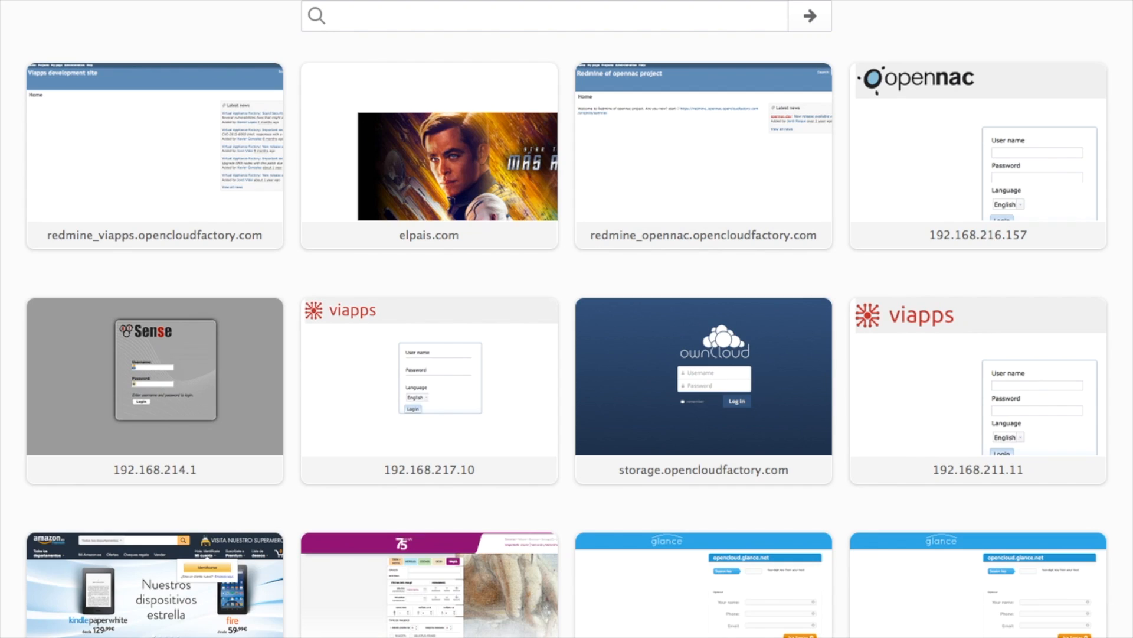
text(htt)
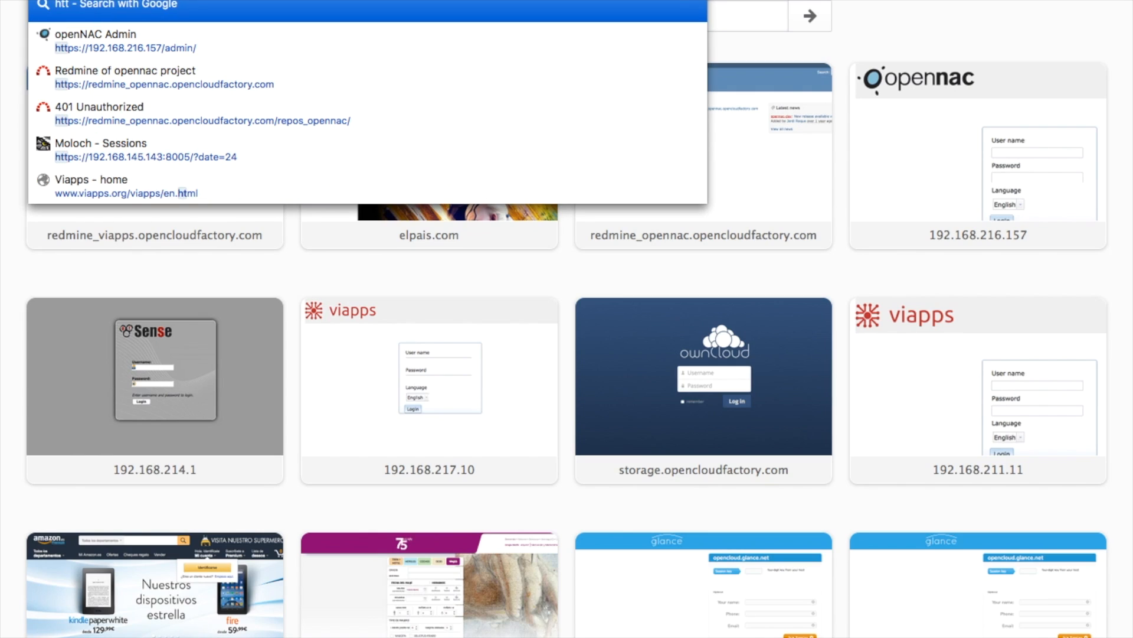
text(ps:)
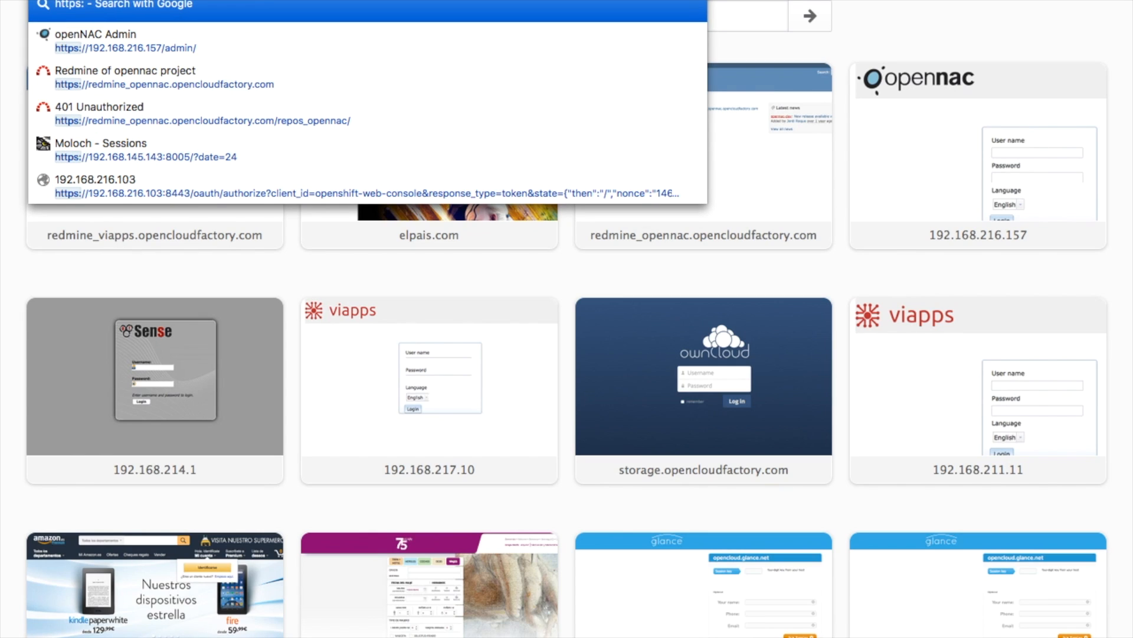
text(//)
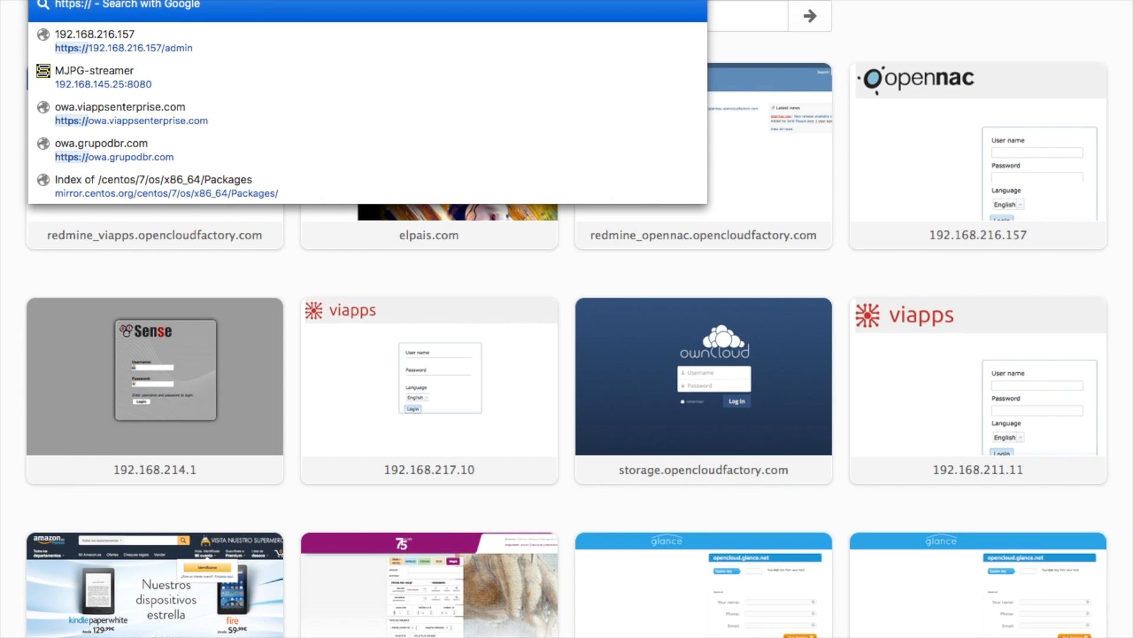
text(cmi01lab)
key(BackSpace)
key(BackSpace)
key(BackSpace)
key(BackSpace)
key(BackSpace)
key(BackSpace)
key(BackSpace)
key(BackSpace)
key(super+Tab)
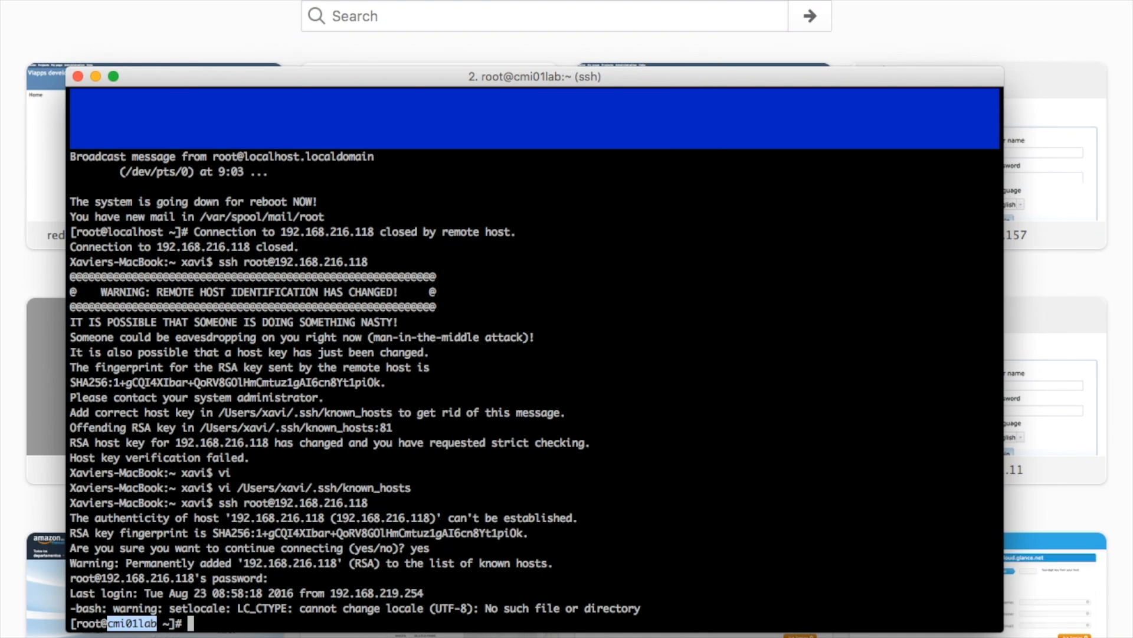
click(371, 520)
double_click(371, 520)
key(super+c)
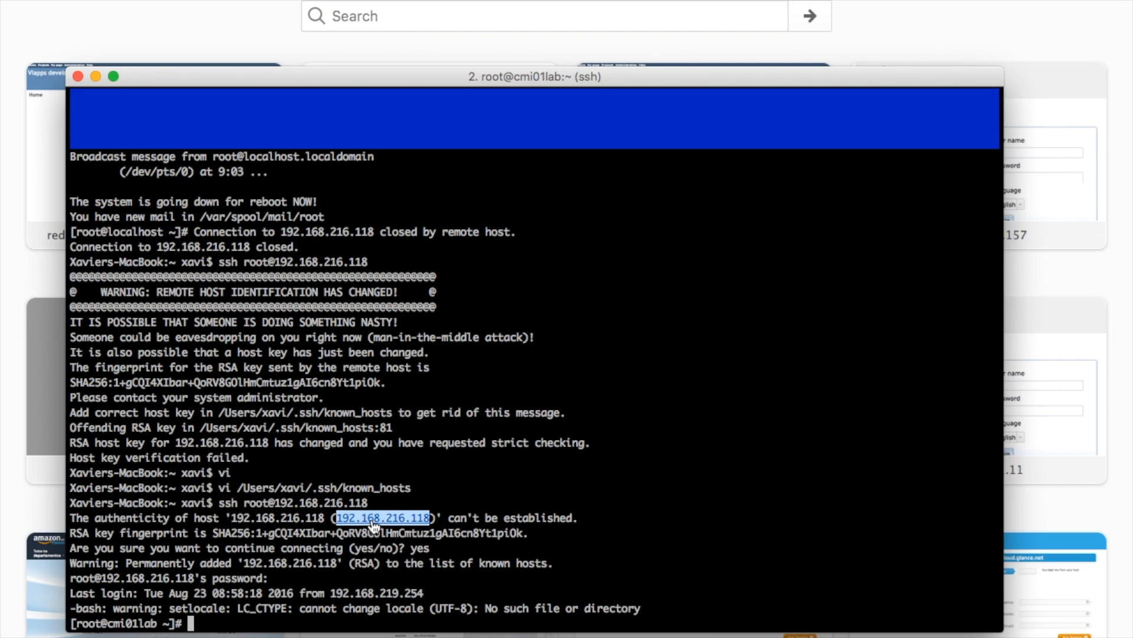
key(super+Tab)
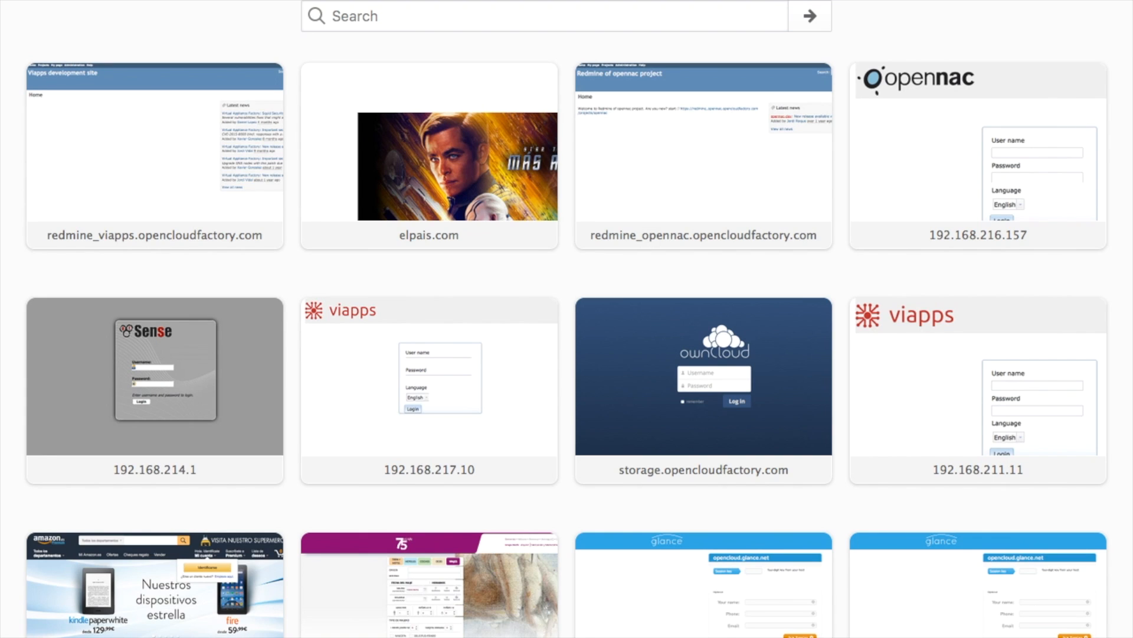
key(super+v)
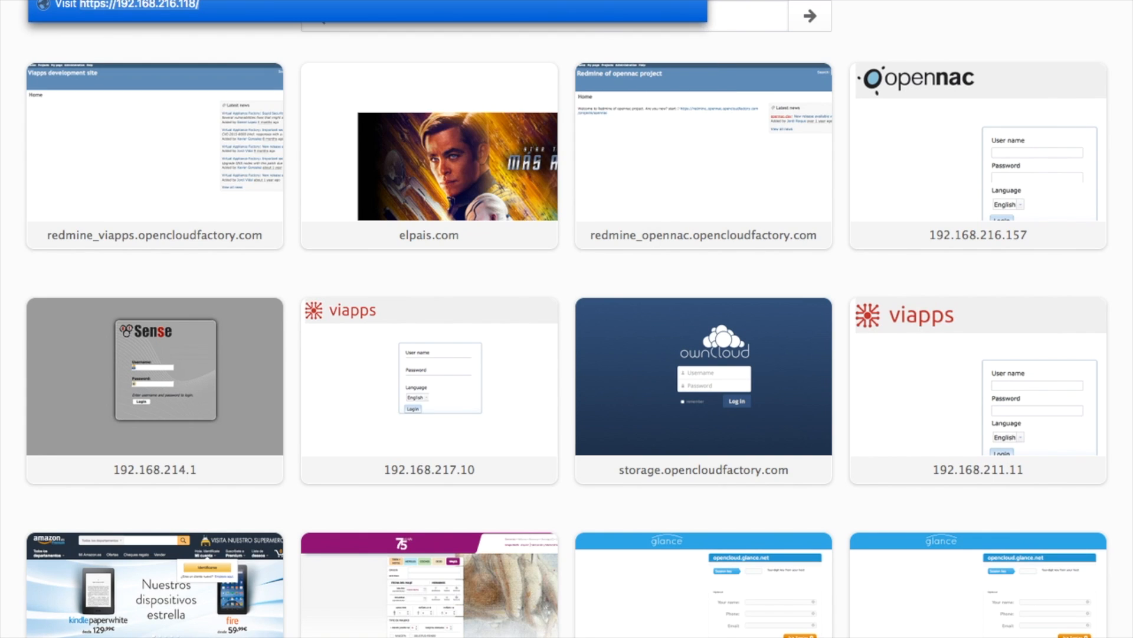
key(Return)
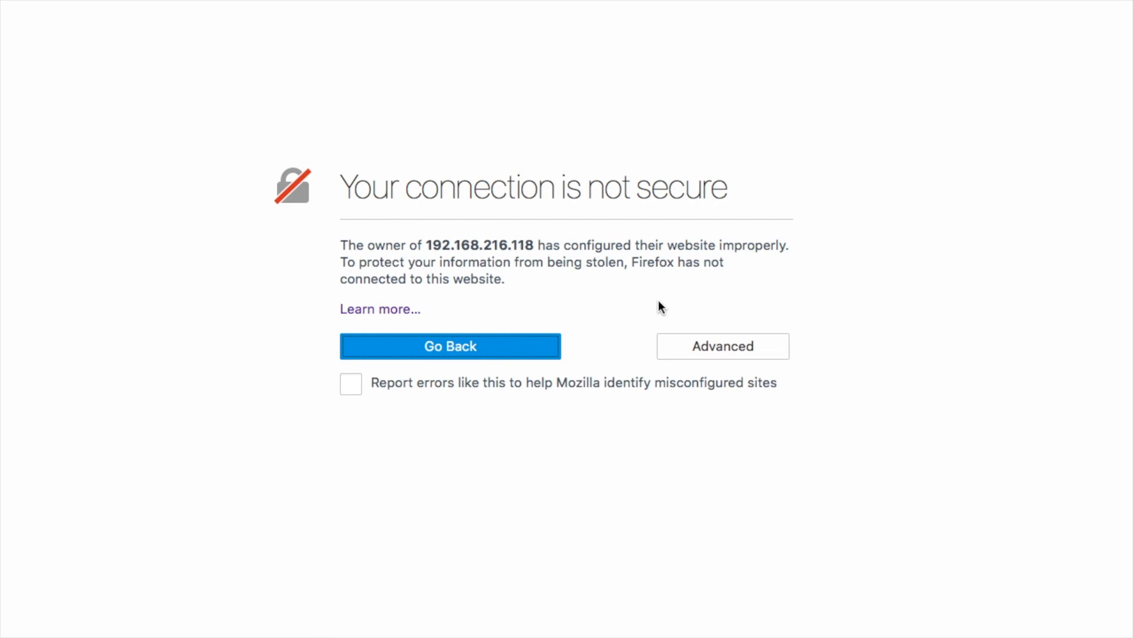
Add a security exception trusting the appliance's self-signed certificate
click(722, 340)
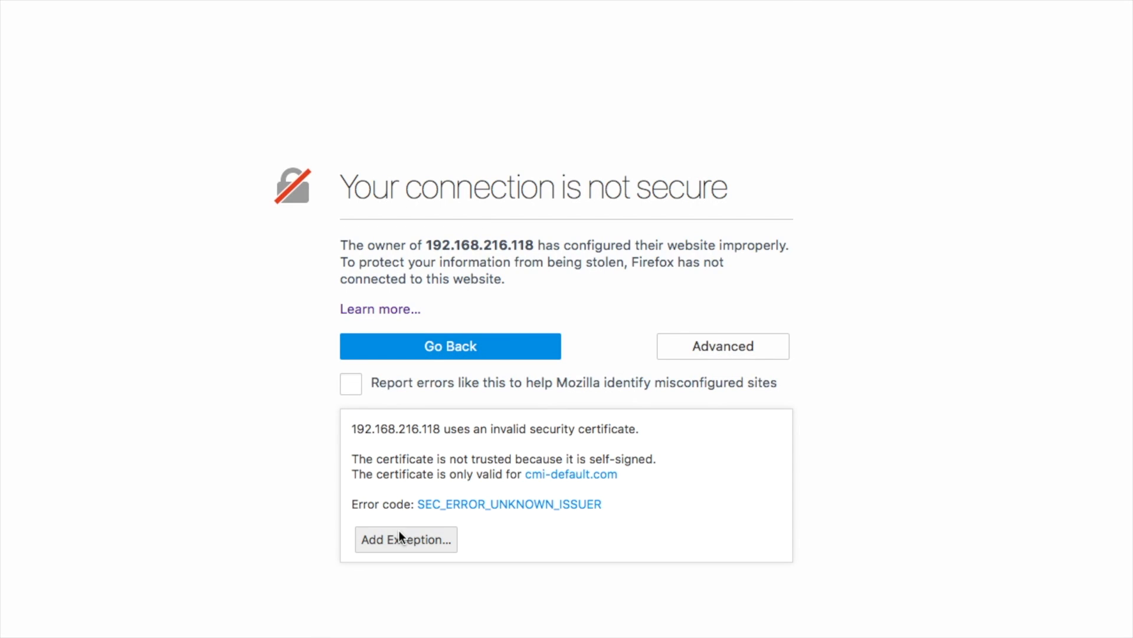
click(399, 531)
click(440, 301)
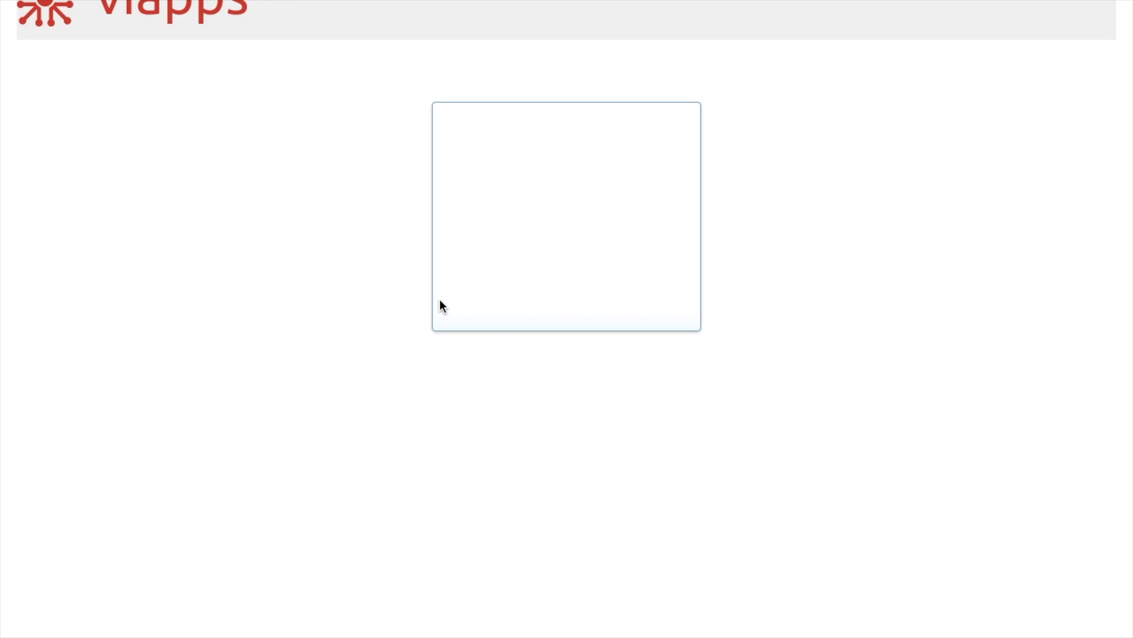
Log in with user name admin and the administrator password
click(511, 161)
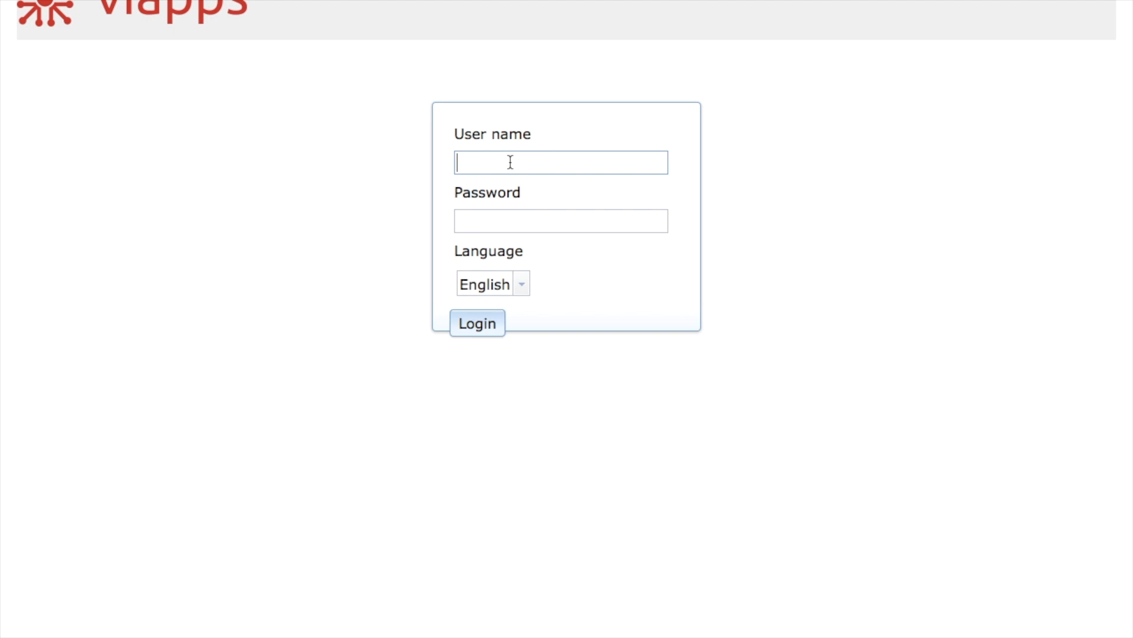
key(Tab)
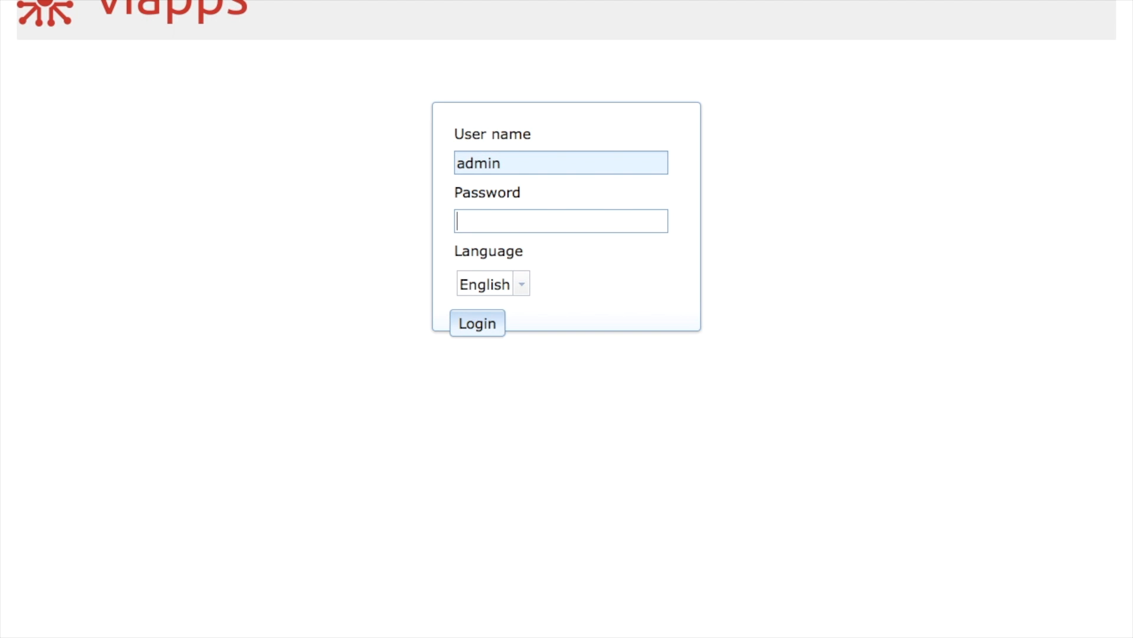
click(482, 328)
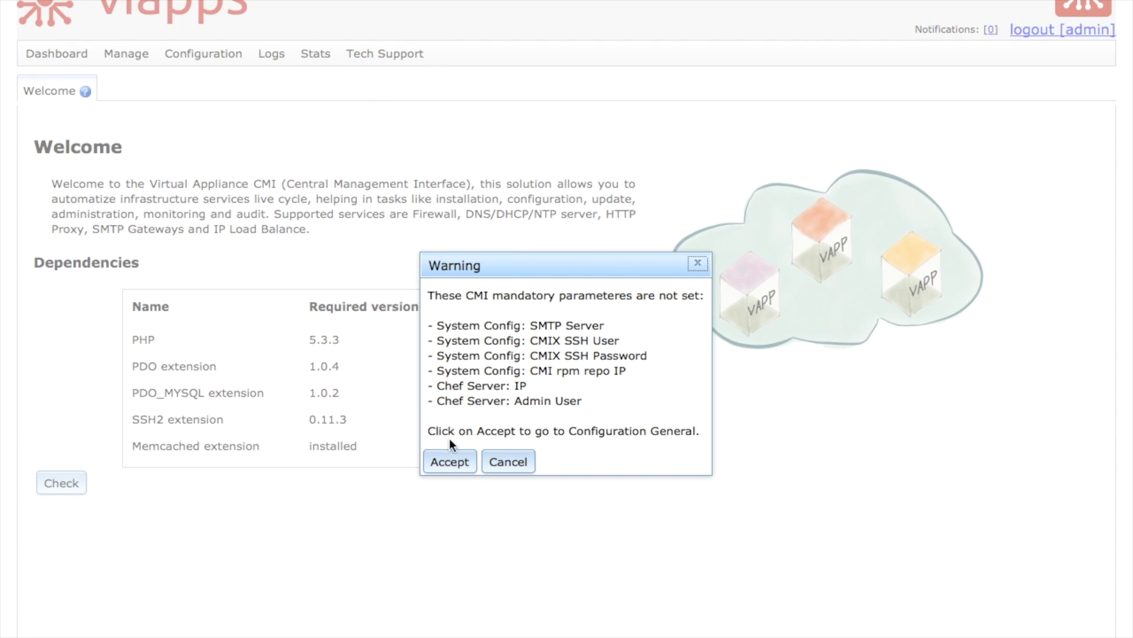
Accept the warning, then enter SMTP server localhost, CMIX SSH user root and a CMIX SSH password
click(451, 461)
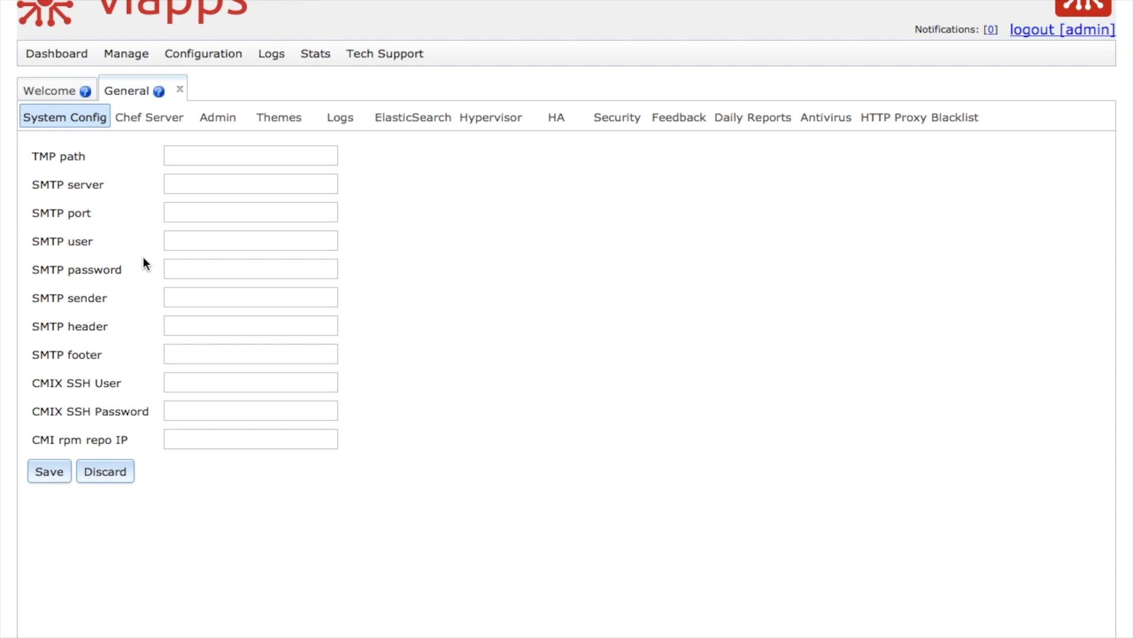
click(189, 185)
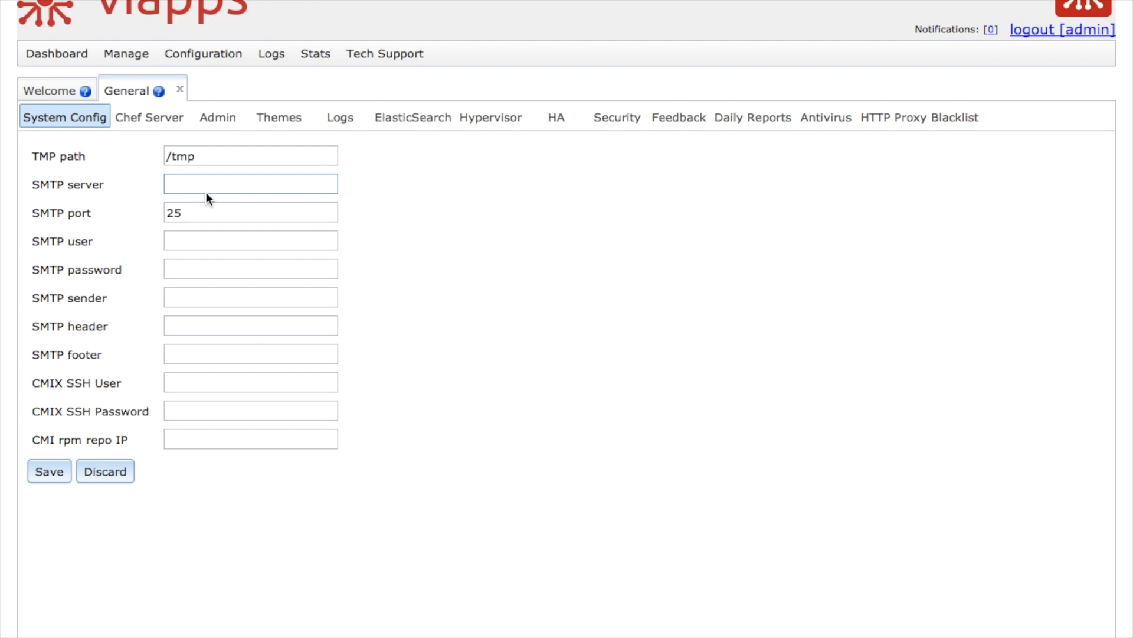
text(localhost)
click(187, 384)
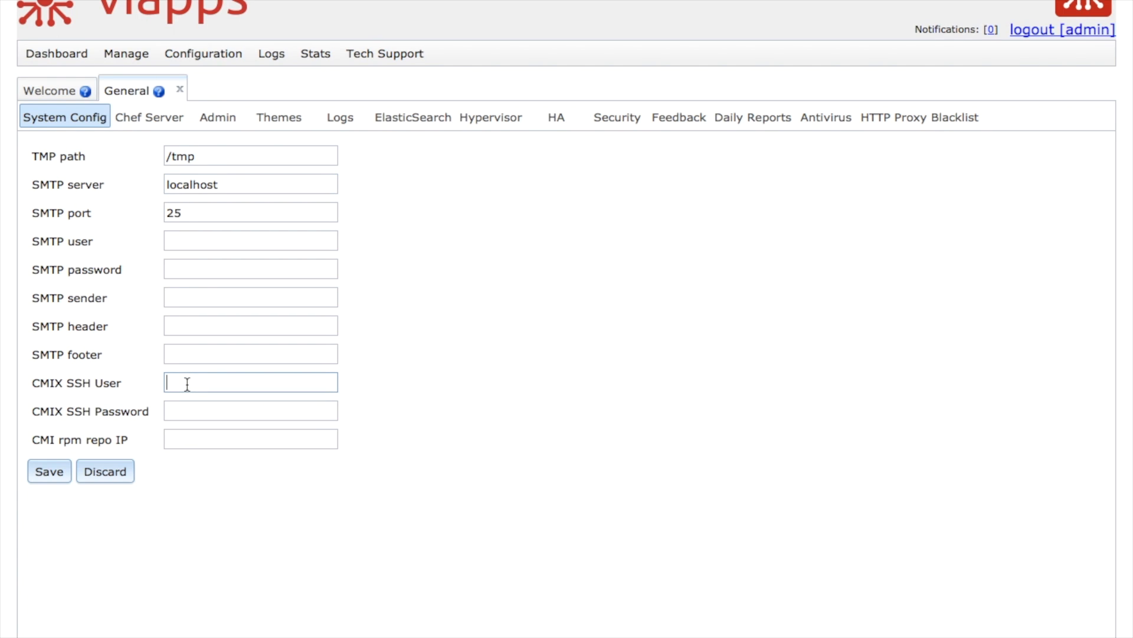
text(root)
click(189, 407)
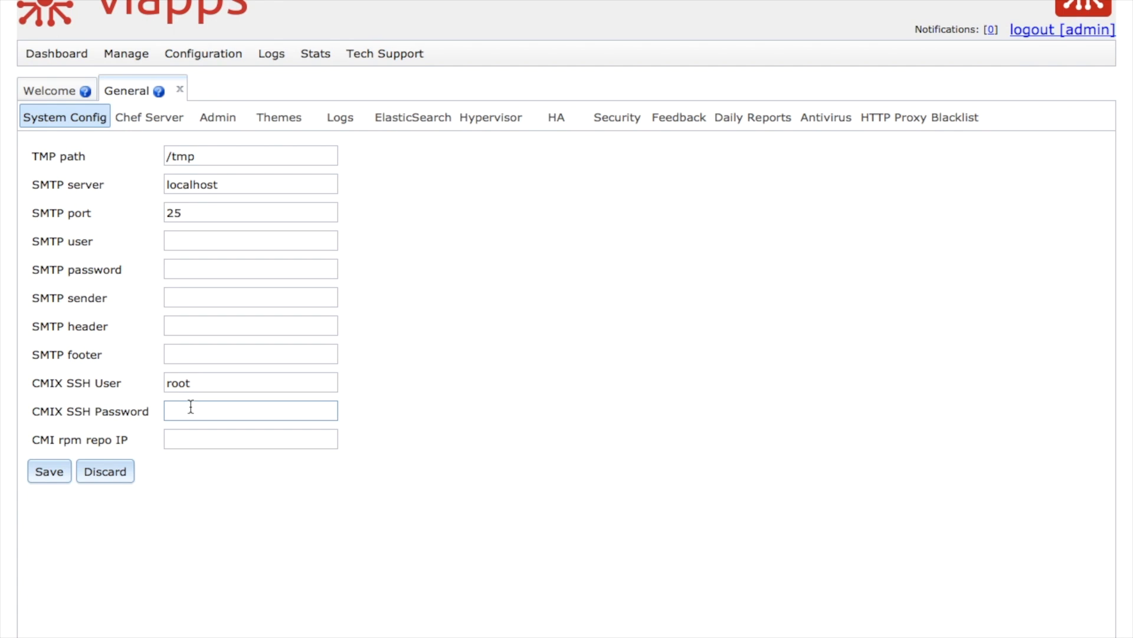
click(186, 445)
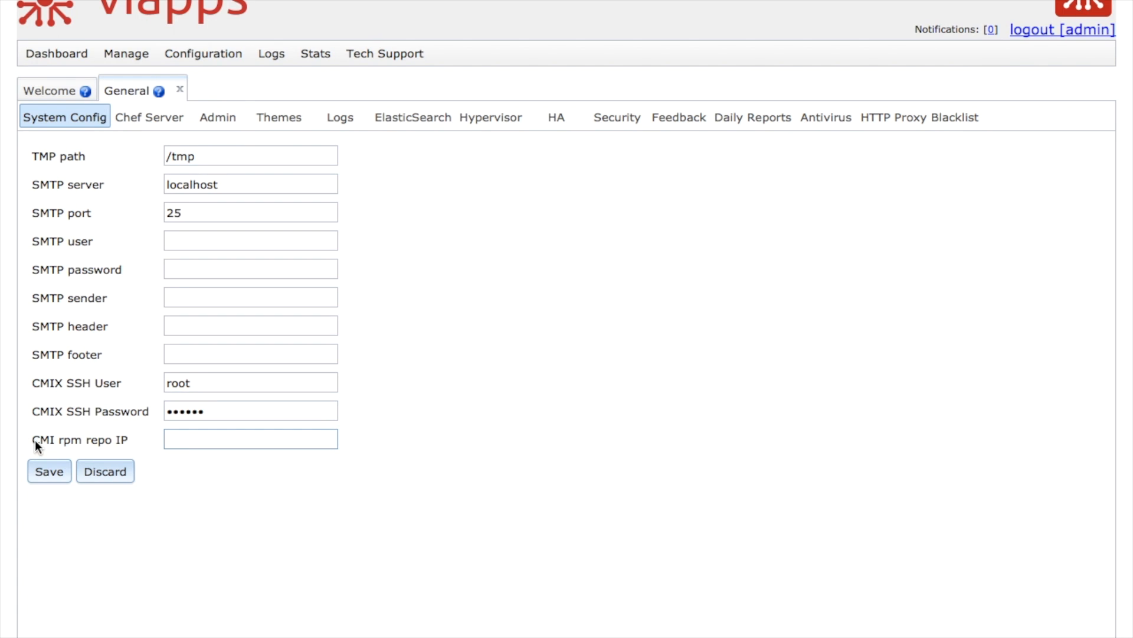
drag(59, 438, 86, 437)
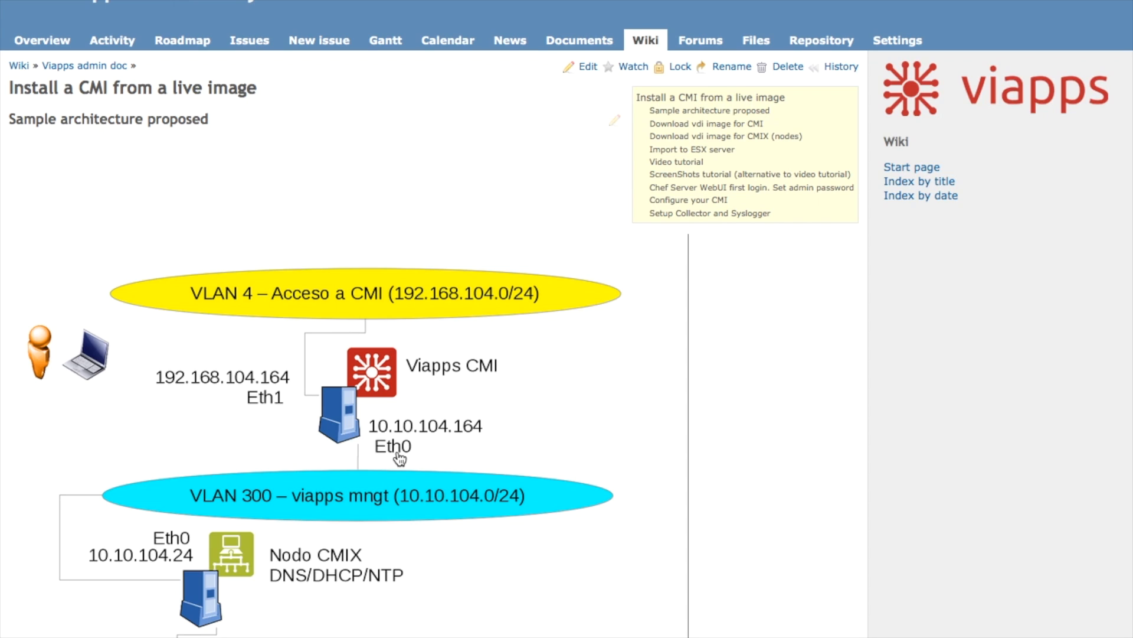
Run ifconfig on the appliance and select eth0's address 10.10.10.55
key(super+Tab)
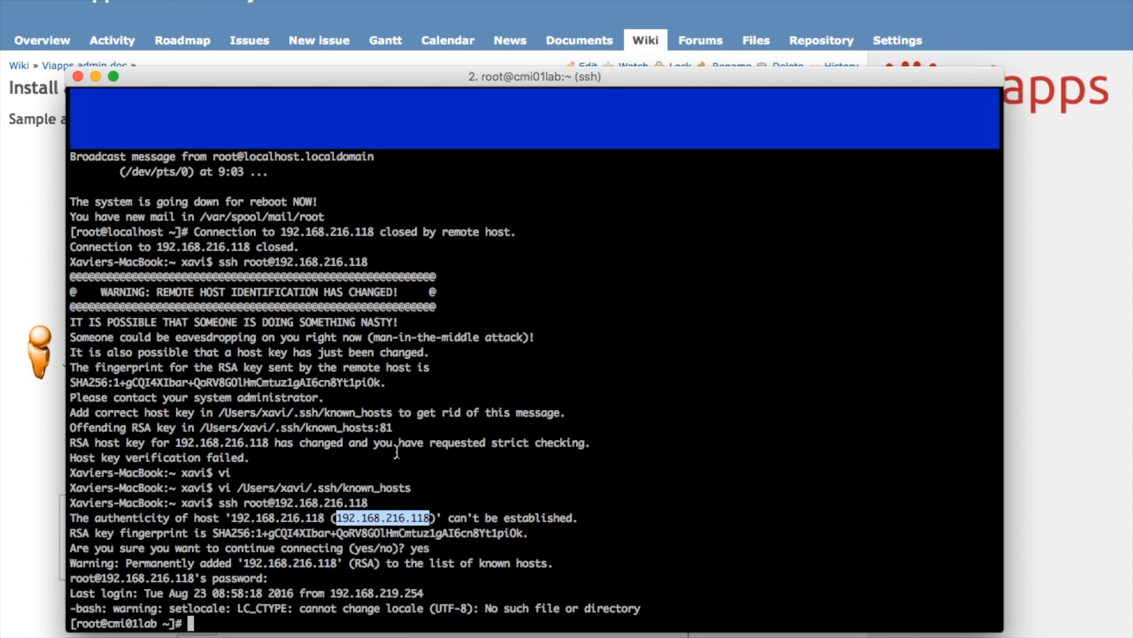
text(ifconfig)
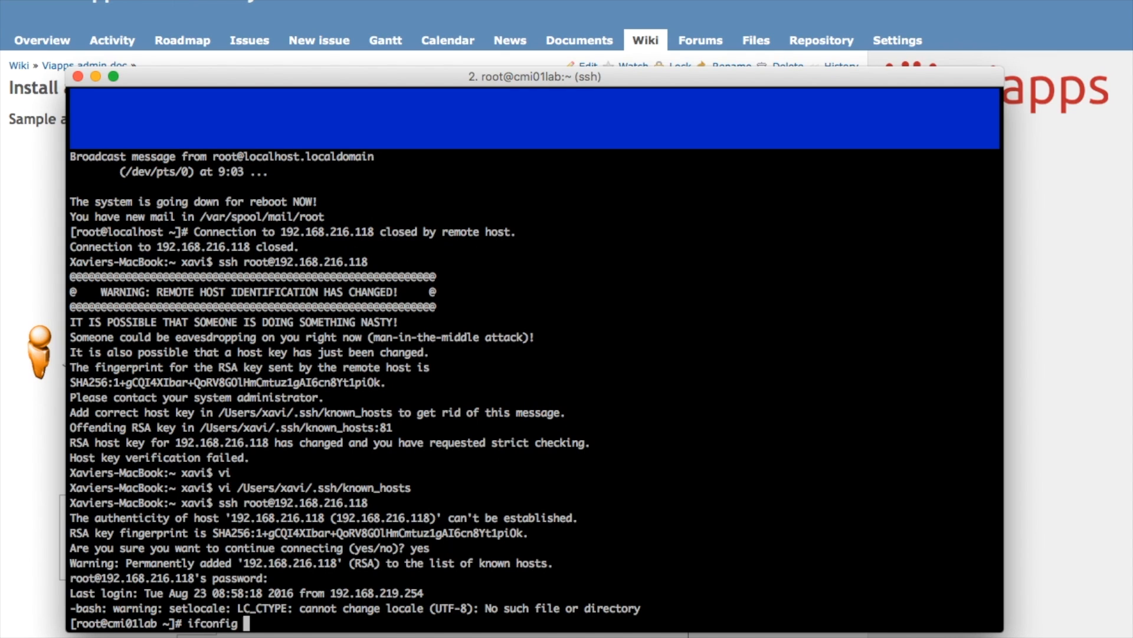
key(Return)
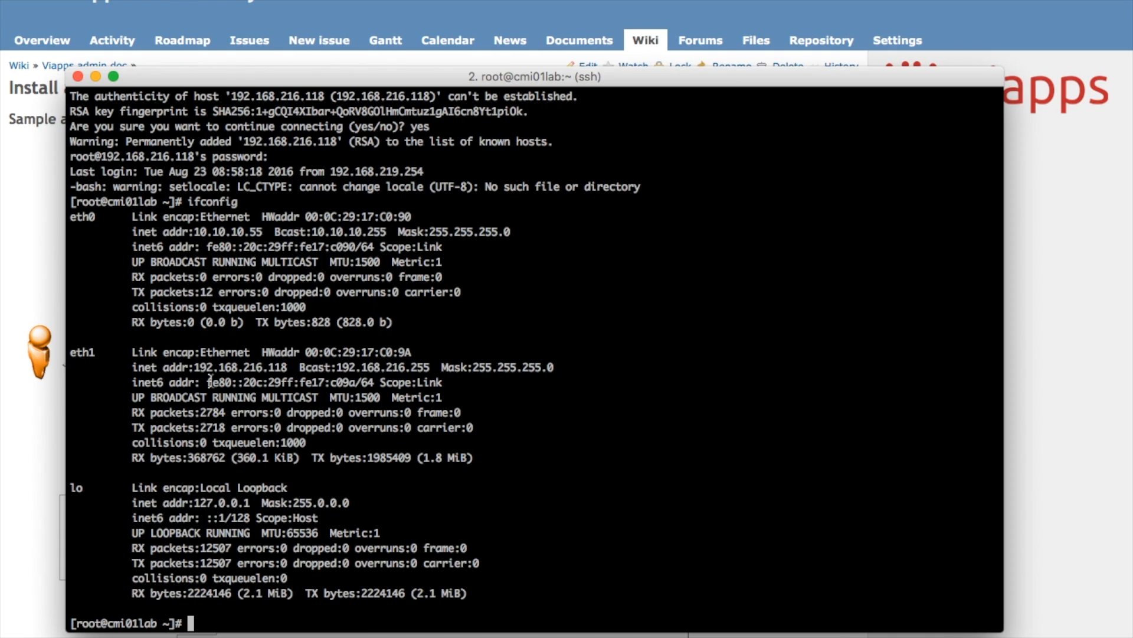
mouse_move(200, 231)
mouse_down()
mouse_move(230, 231)
mouse_move(217, 231)
mouse_up()
double_click(230, 230)
key(ctrl+c)
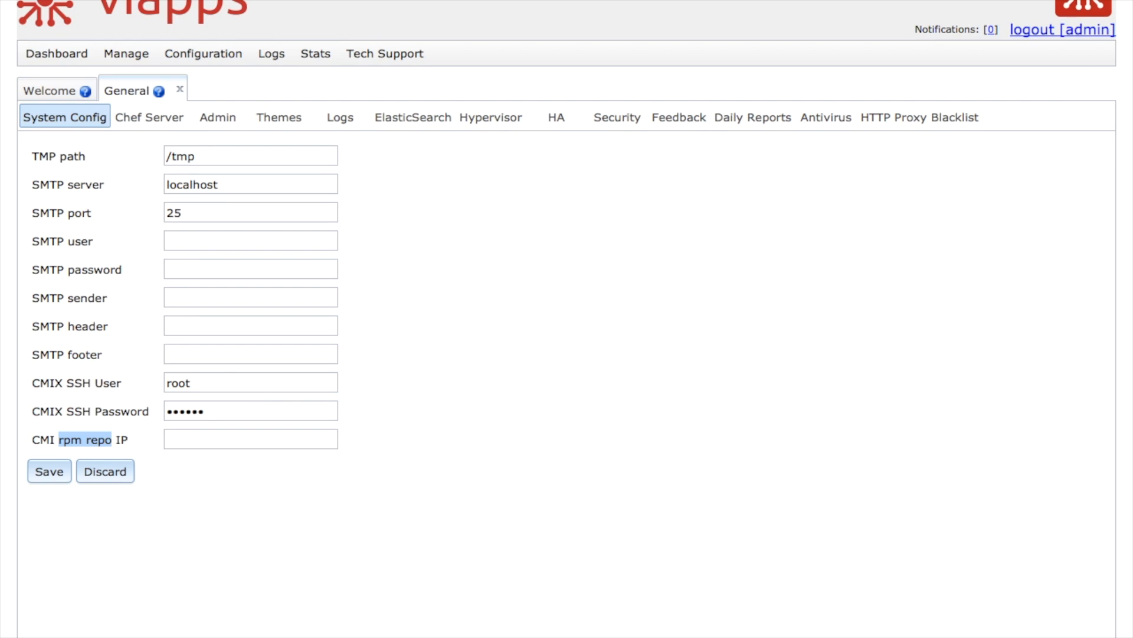
Paste 10.10.10.55 as the CMI rpm repo IP and save the system config
click(191, 440)
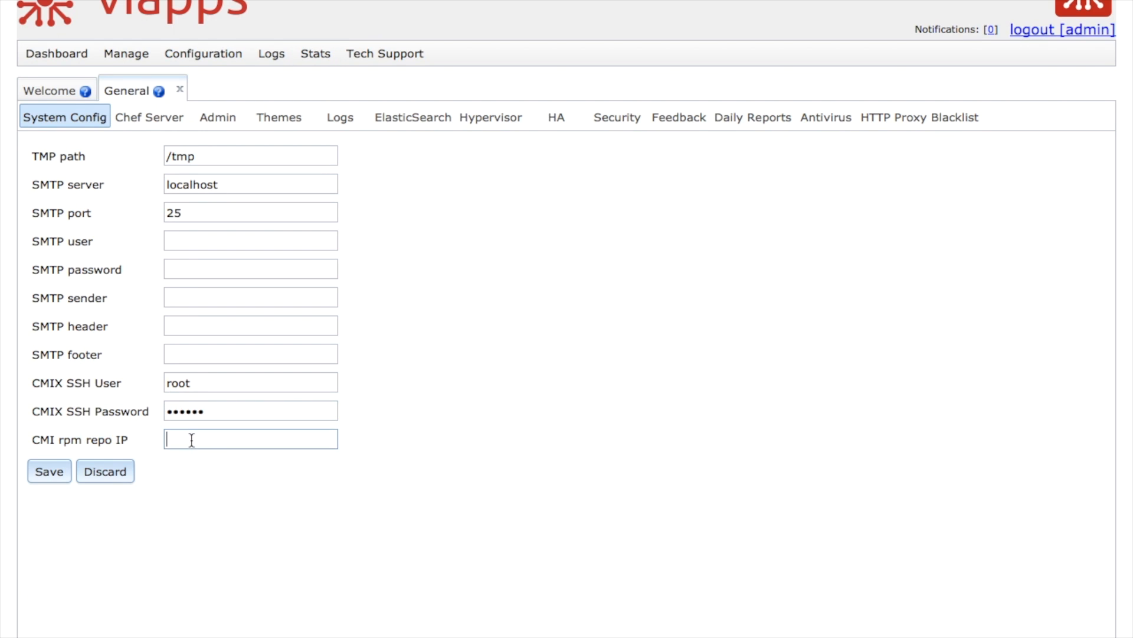
key(ctrl+v)
click(39, 475)
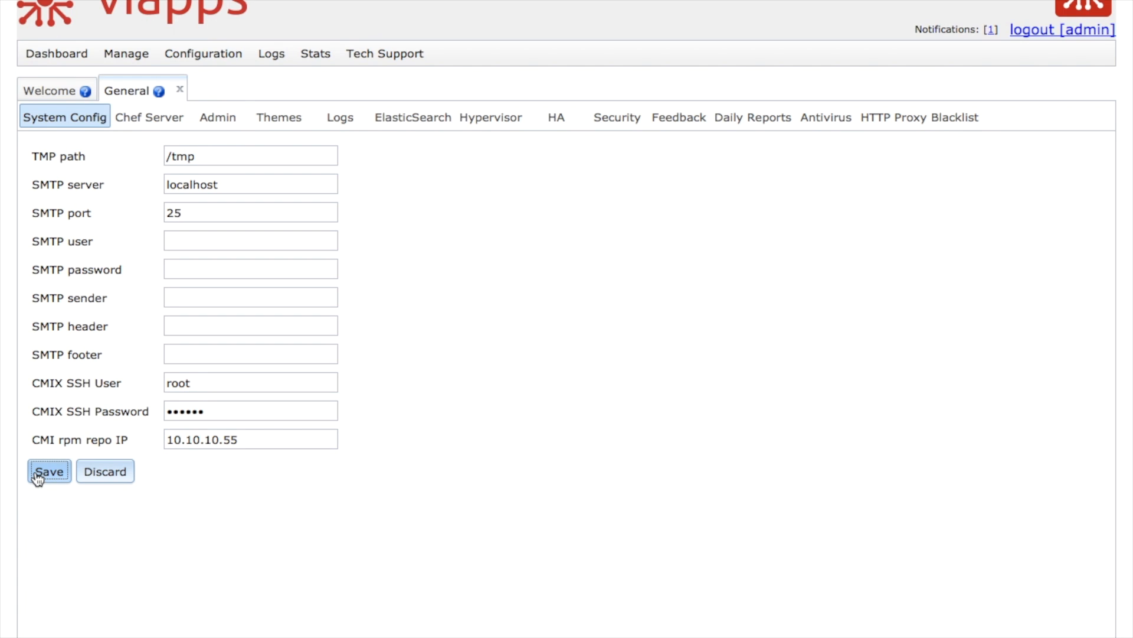
Save Chef Server settings with IP localhost and admin user root
click(149, 119)
click(192, 156)
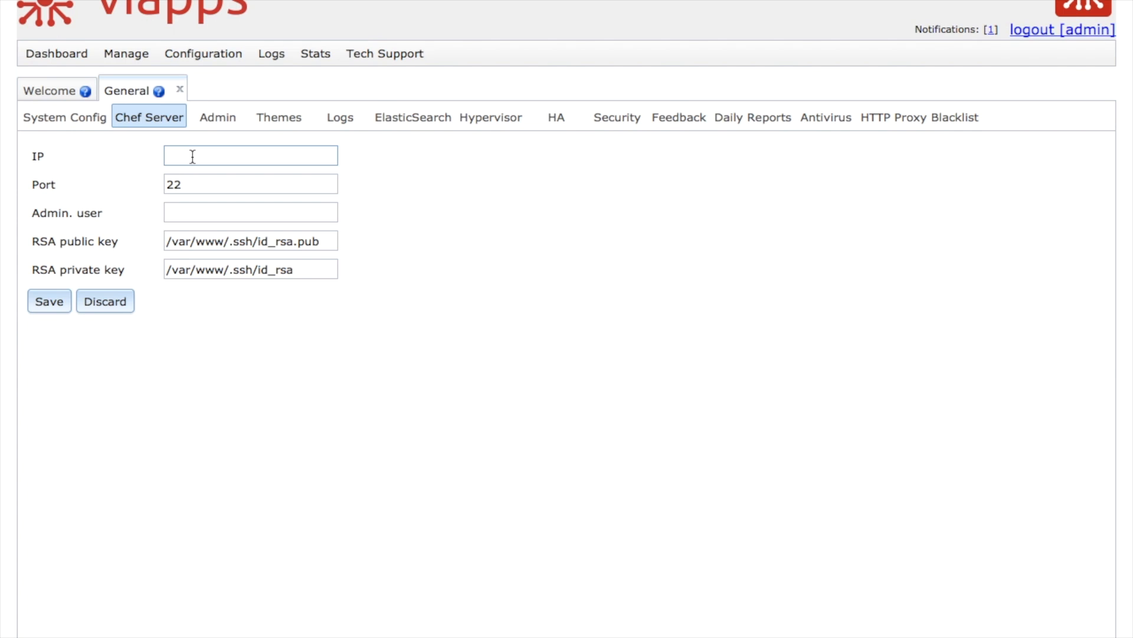
text(localhost)
click(192, 212)
text(root)
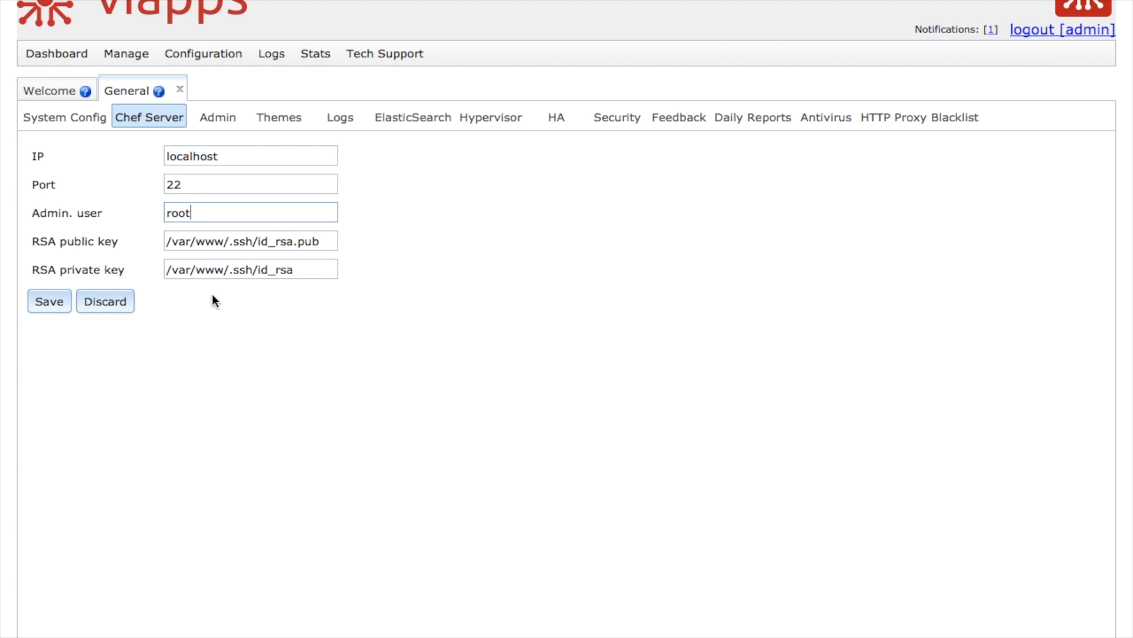
click(324, 241)
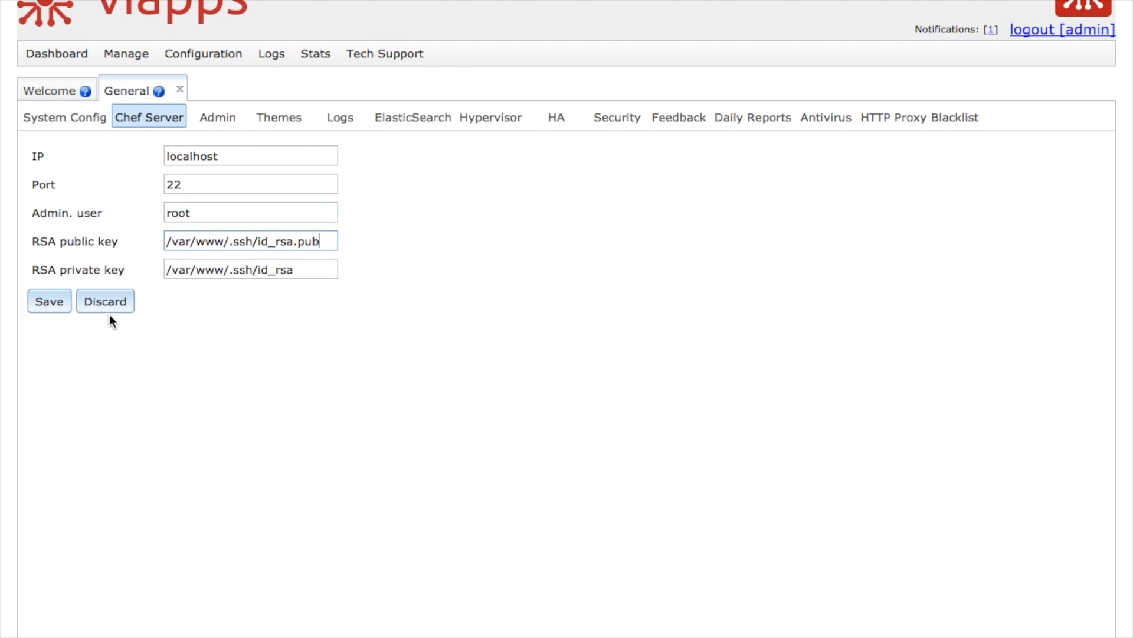
click(46, 305)
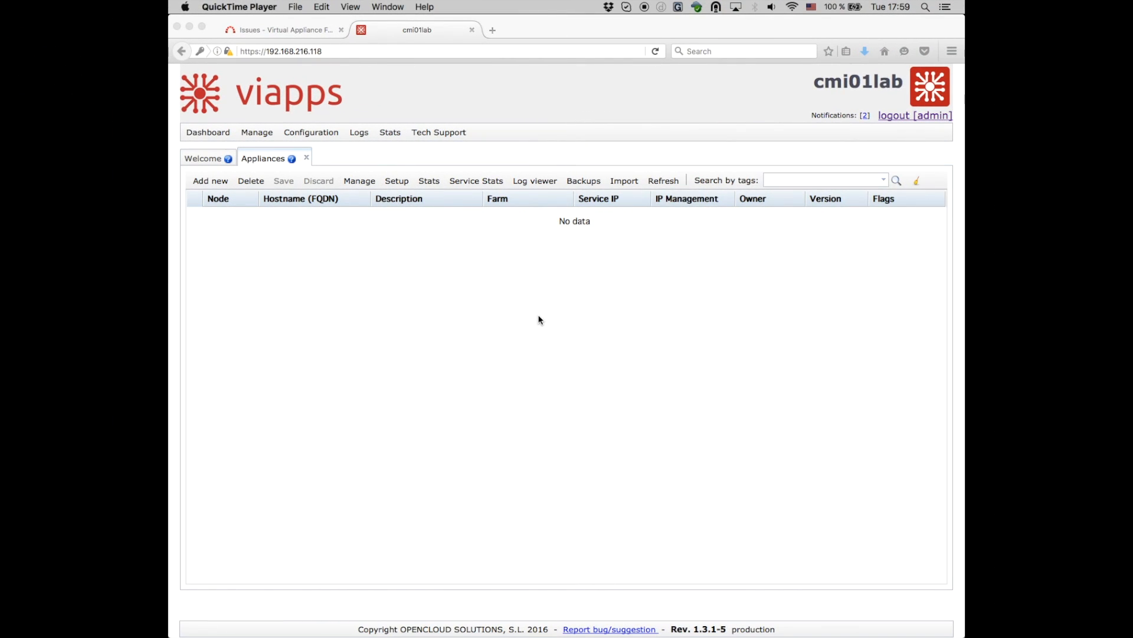
Add a new appliance with hostname node1 and description 'dns lab'
click(220, 185)
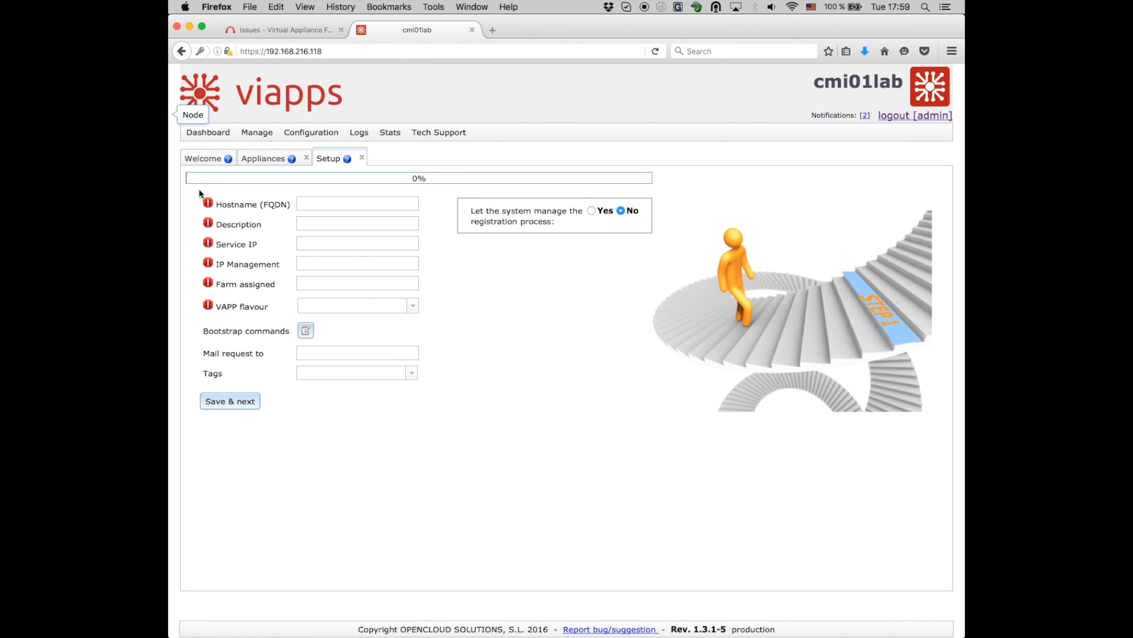
click(323, 202)
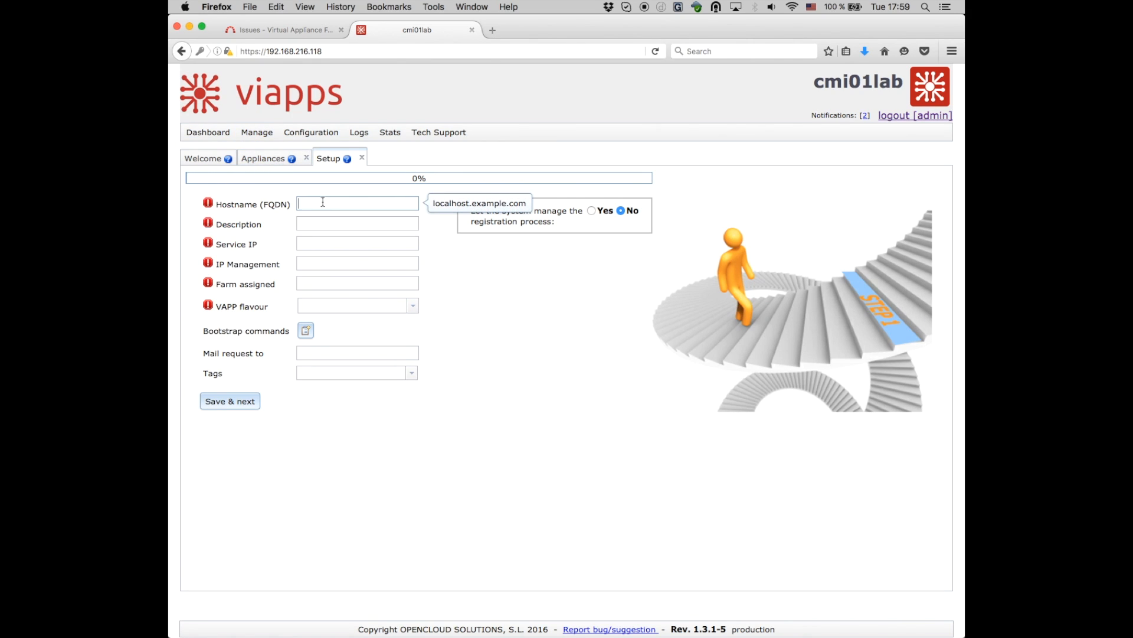
text(node1)
click(329, 224)
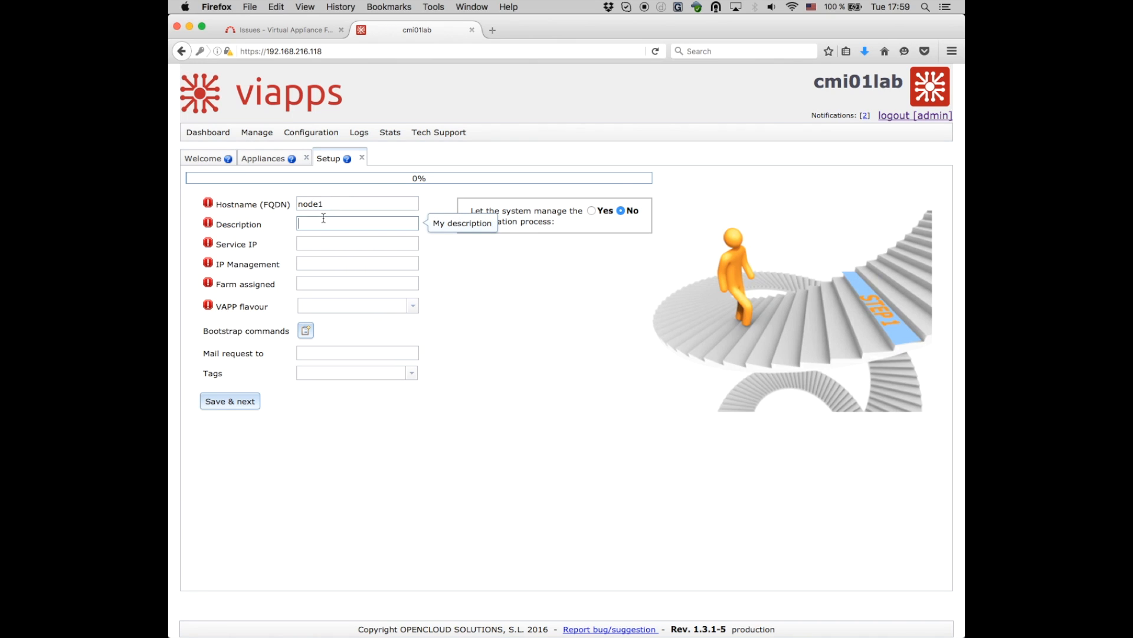
text(dns lab)
Enter service IP 192.168.216.131, management IP 10.10.10.84 and farm 'demo farm'
click(327, 242)
click(327, 242)
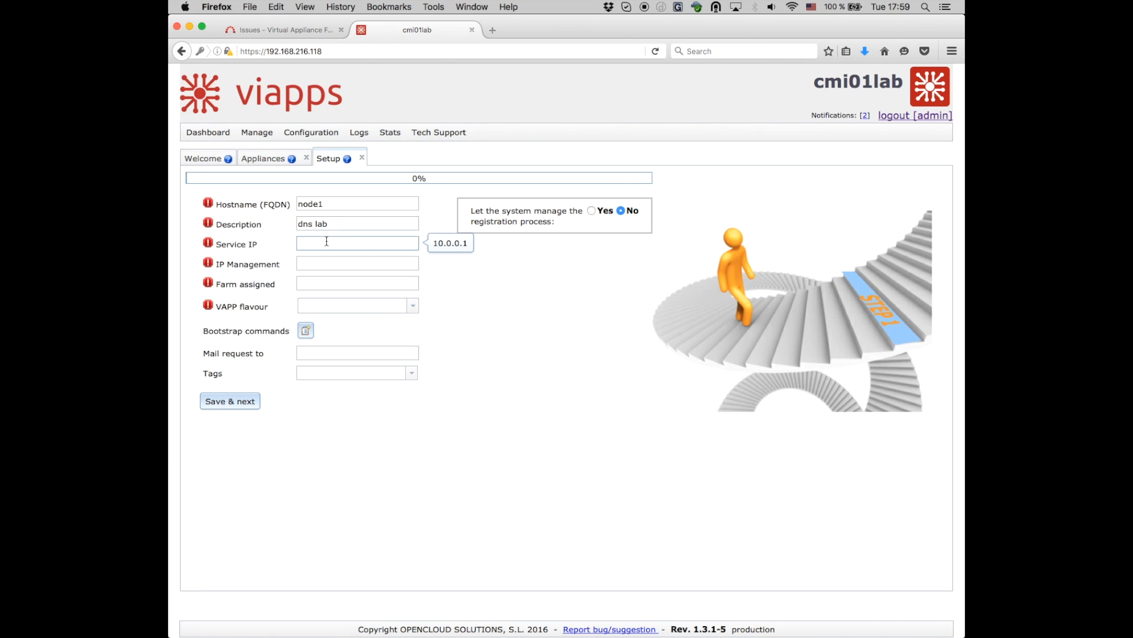
text(192.168.216.)
text(11)
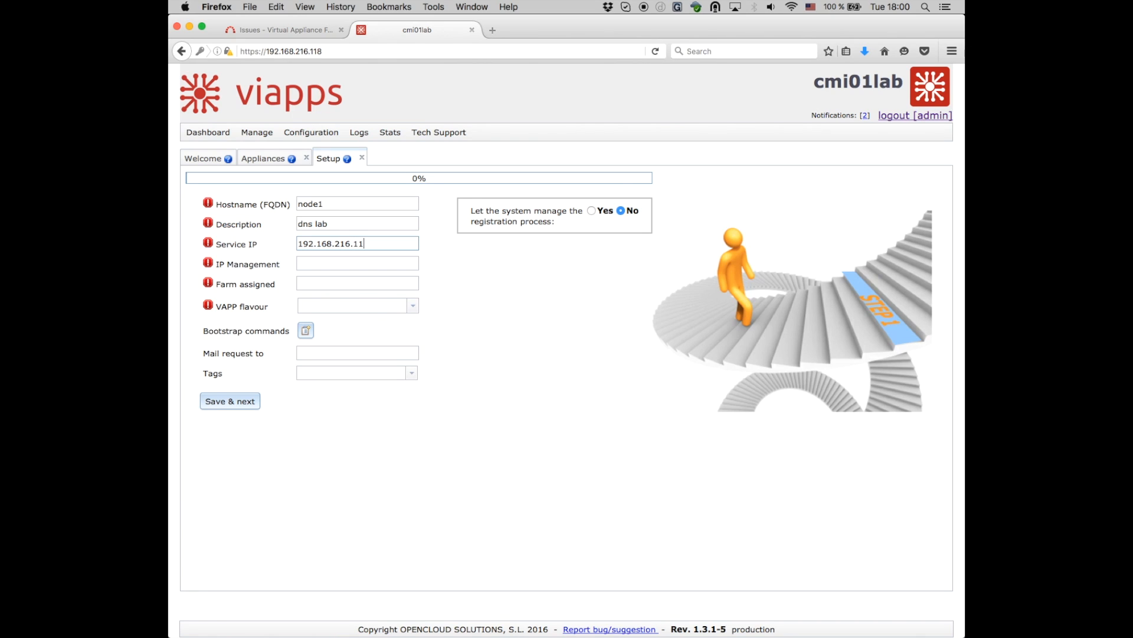
key(BackSpace)
text(31)
click(321, 261)
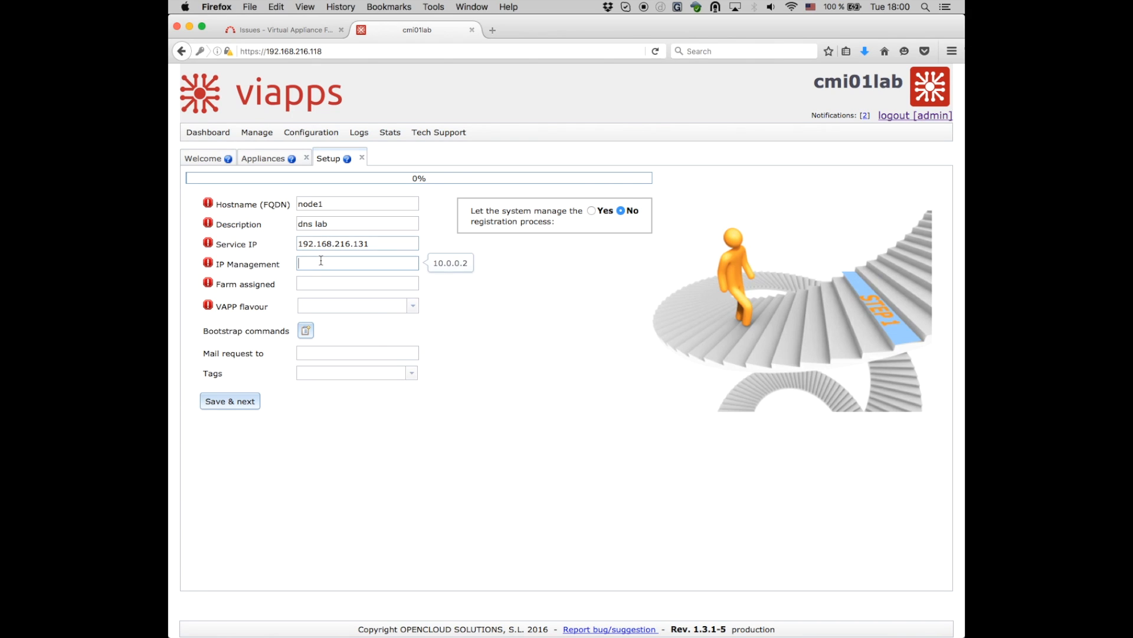
text(10.10.10.84)
click(326, 282)
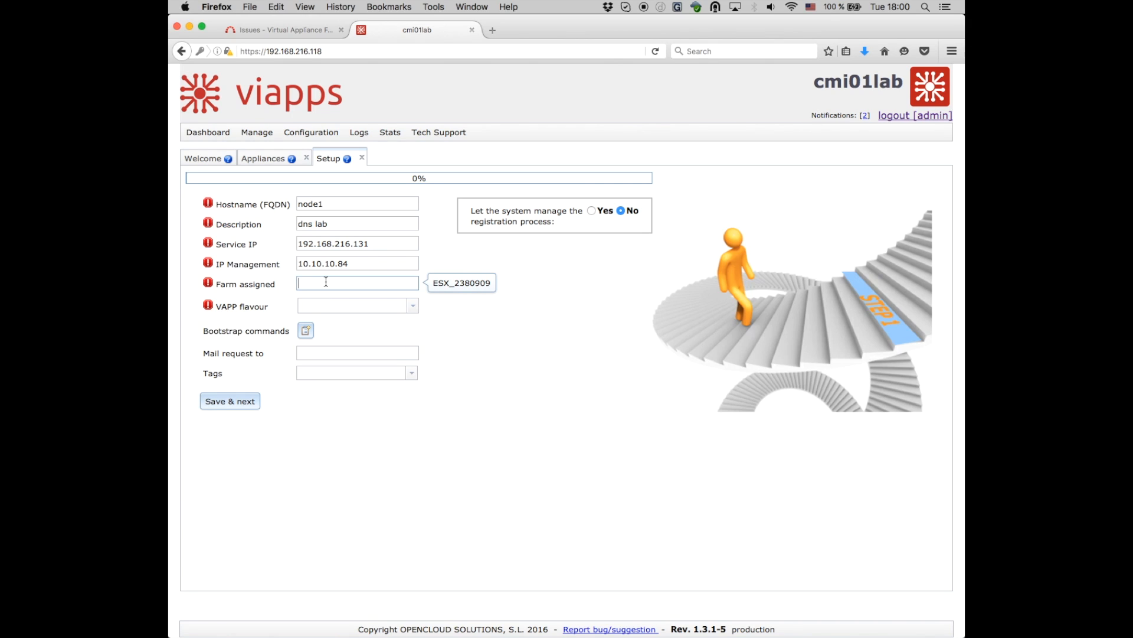
text(demo farm)
Choose flavour DNS/DHCP/NTP, enter the notification e-mail address and tag lab, then Save & next
click(351, 305)
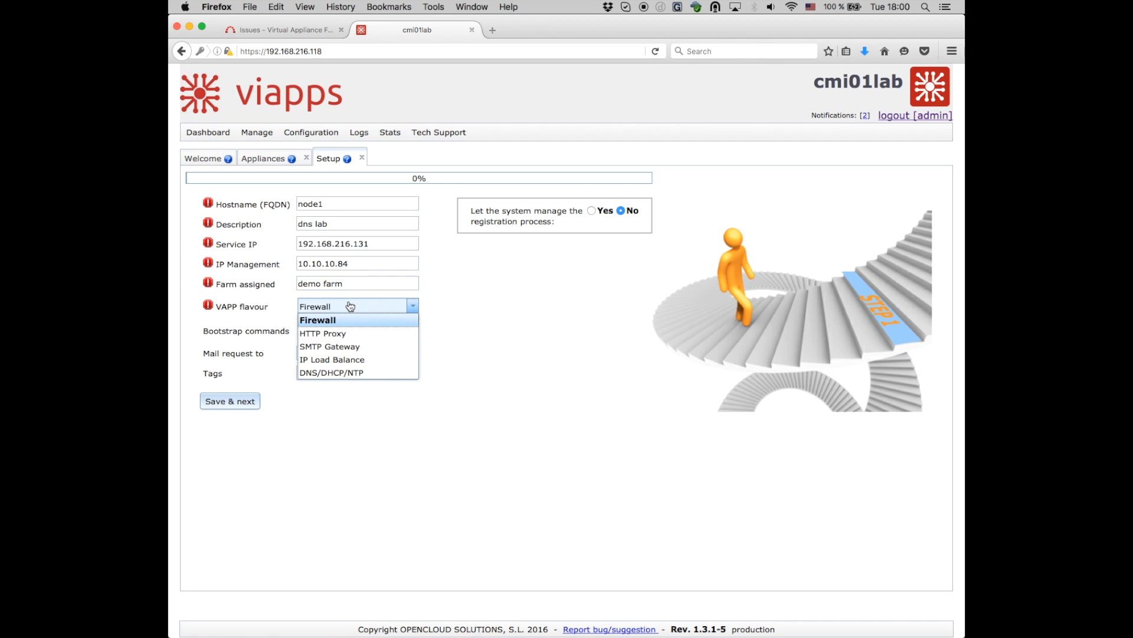
click(369, 373)
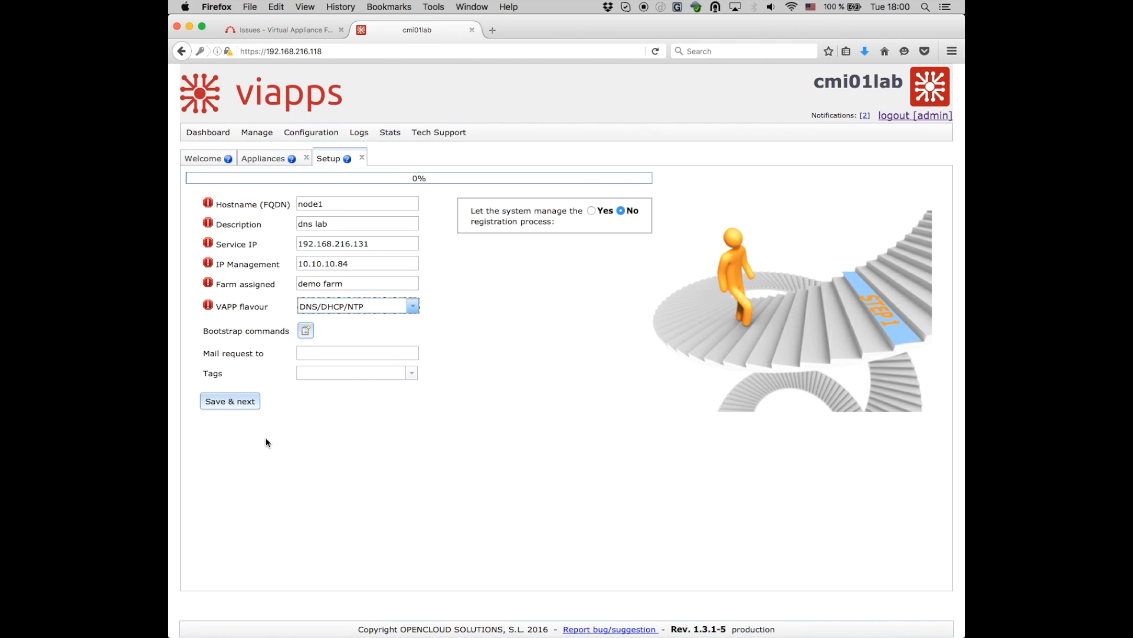
click(328, 353)
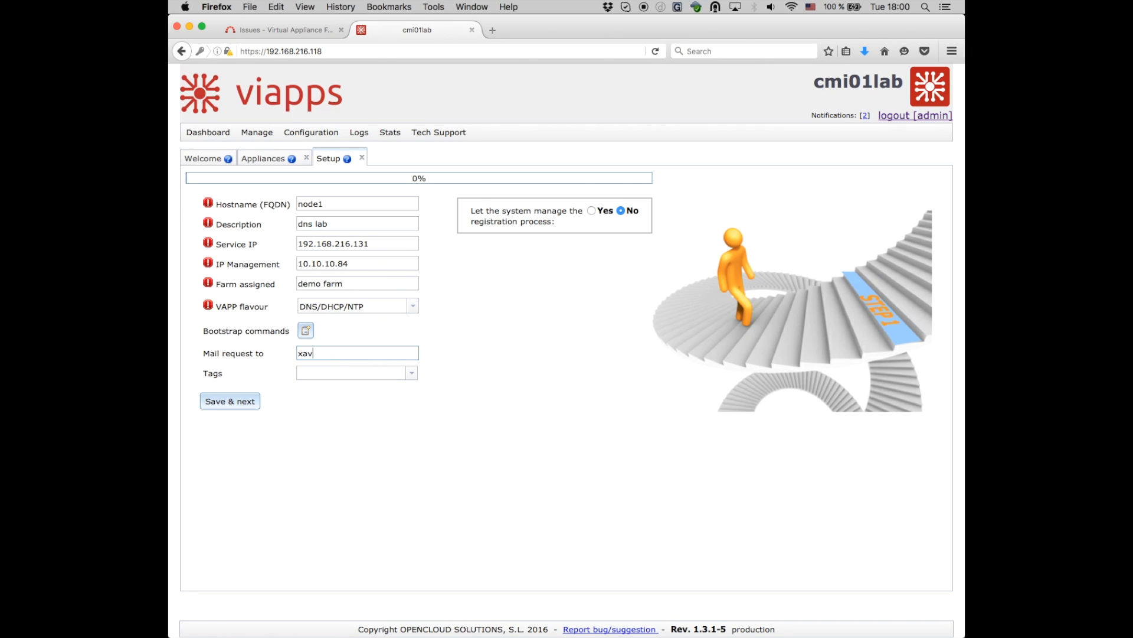
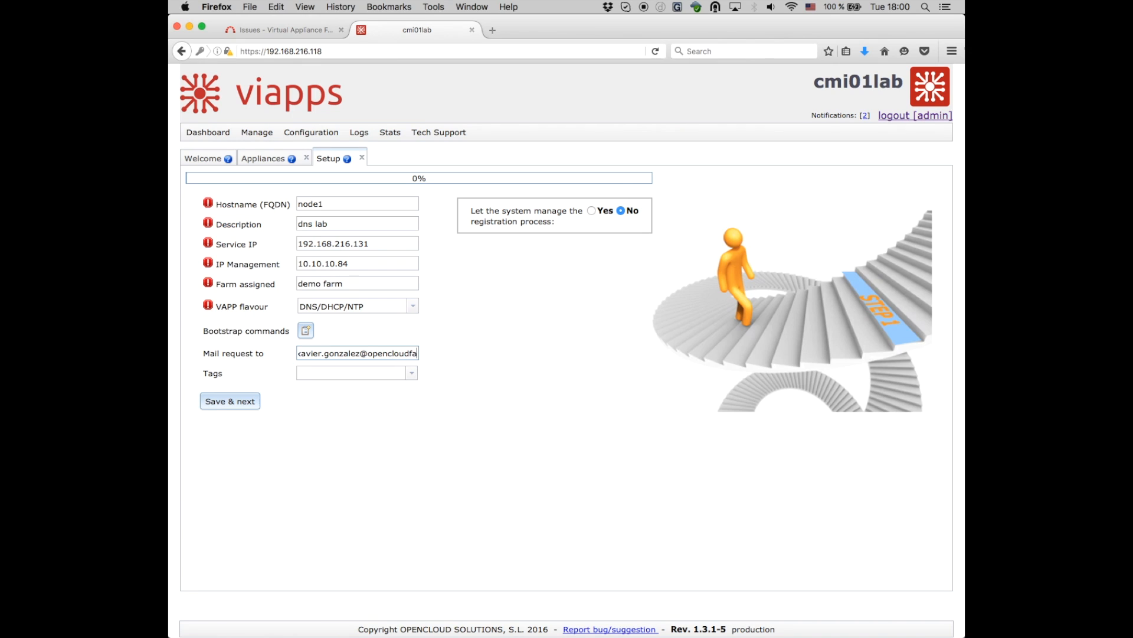
click(363, 374)
text(lab)
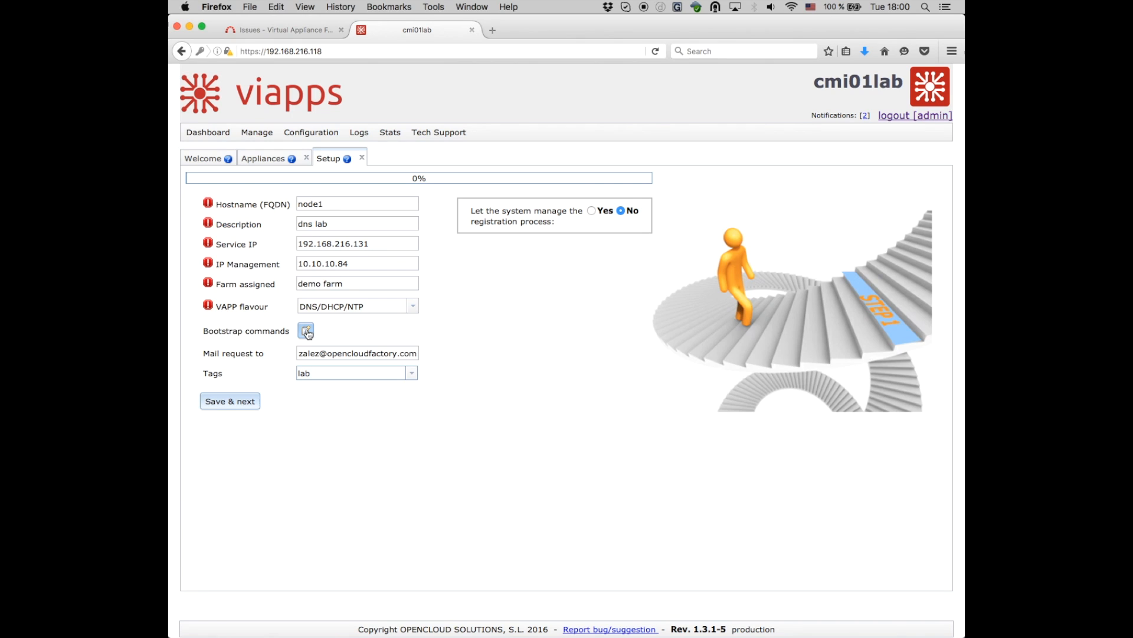
click(233, 402)
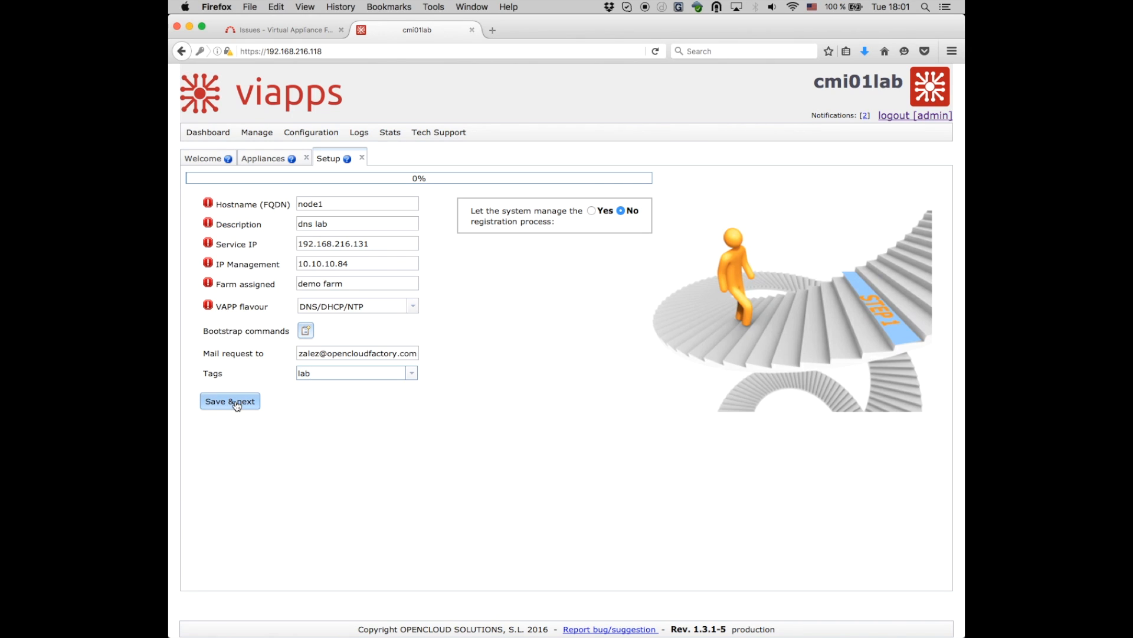
Save the setup step, confirm SSH access to node1's VM, and advance to VM discovery
click(236, 405)
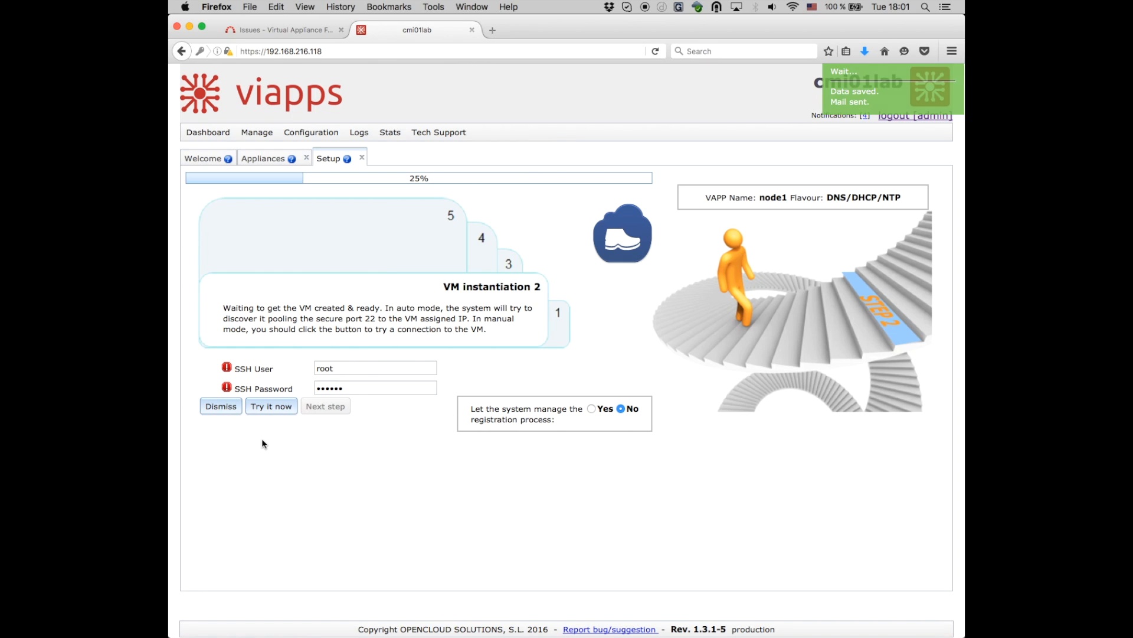
click(278, 410)
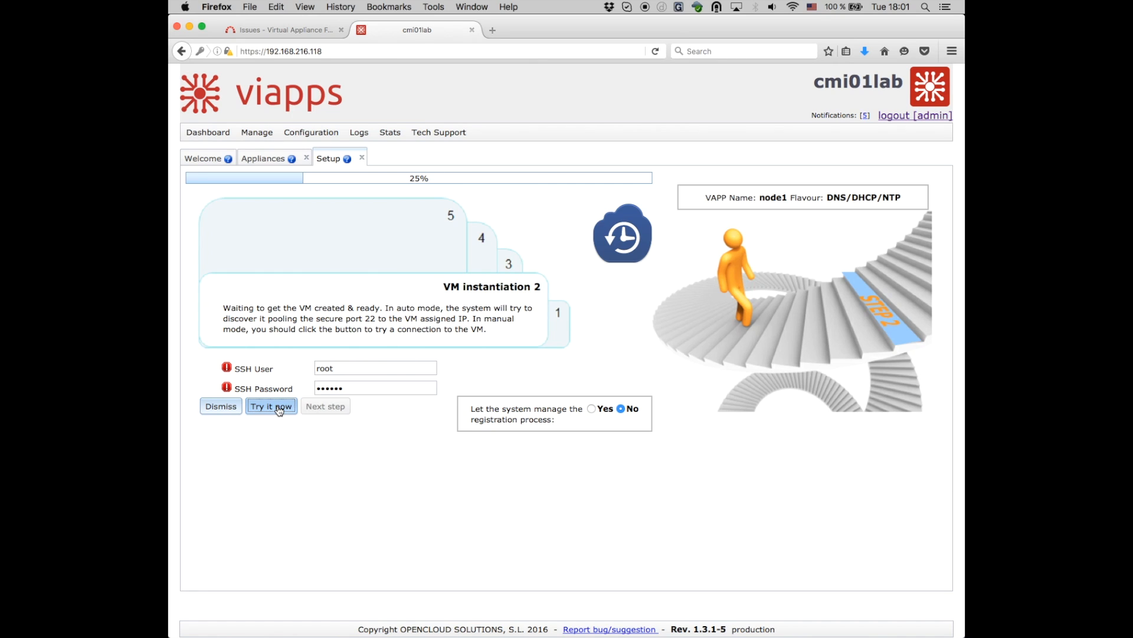
click(279, 408)
click(317, 411)
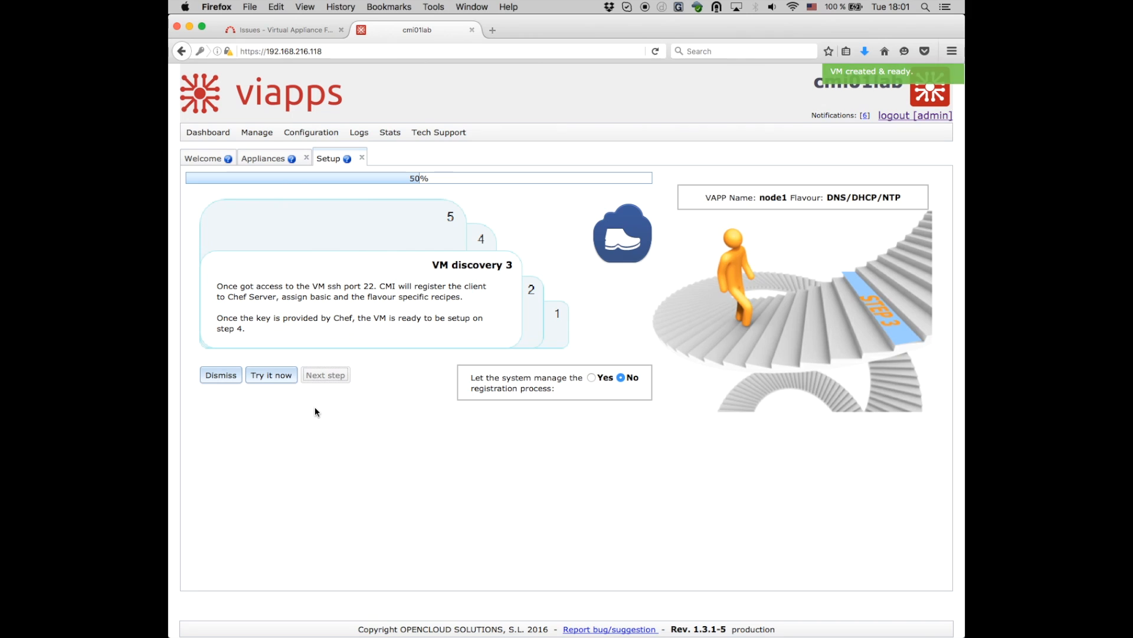
Register node1 with Chef Server, fire the VAPP setup event, and advance to installation step 5
click(270, 375)
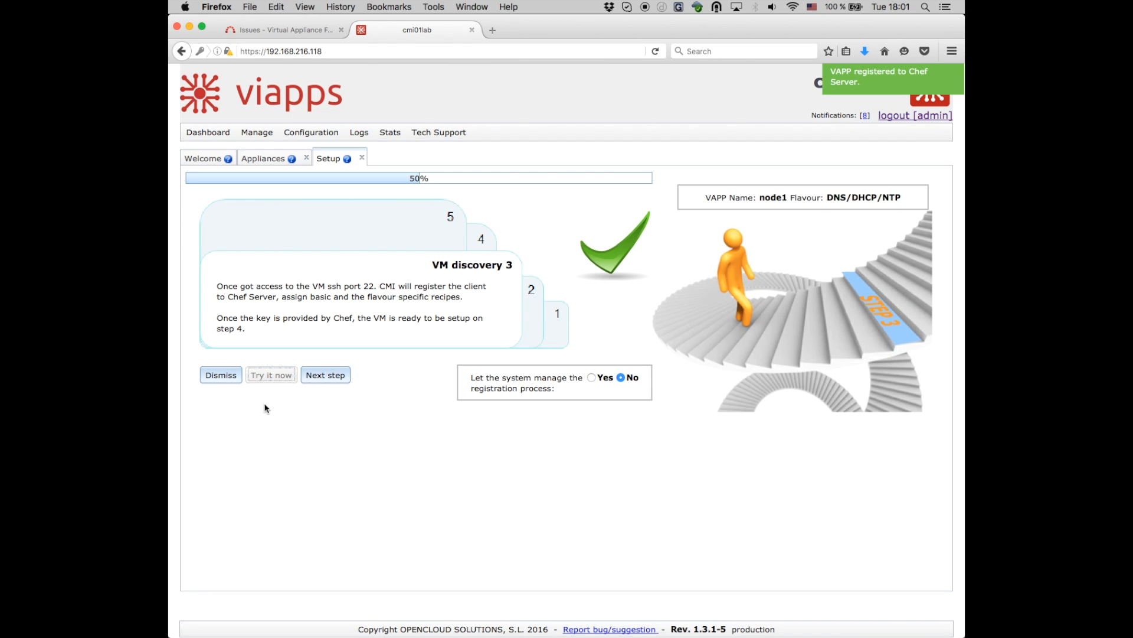
click(336, 378)
click(271, 381)
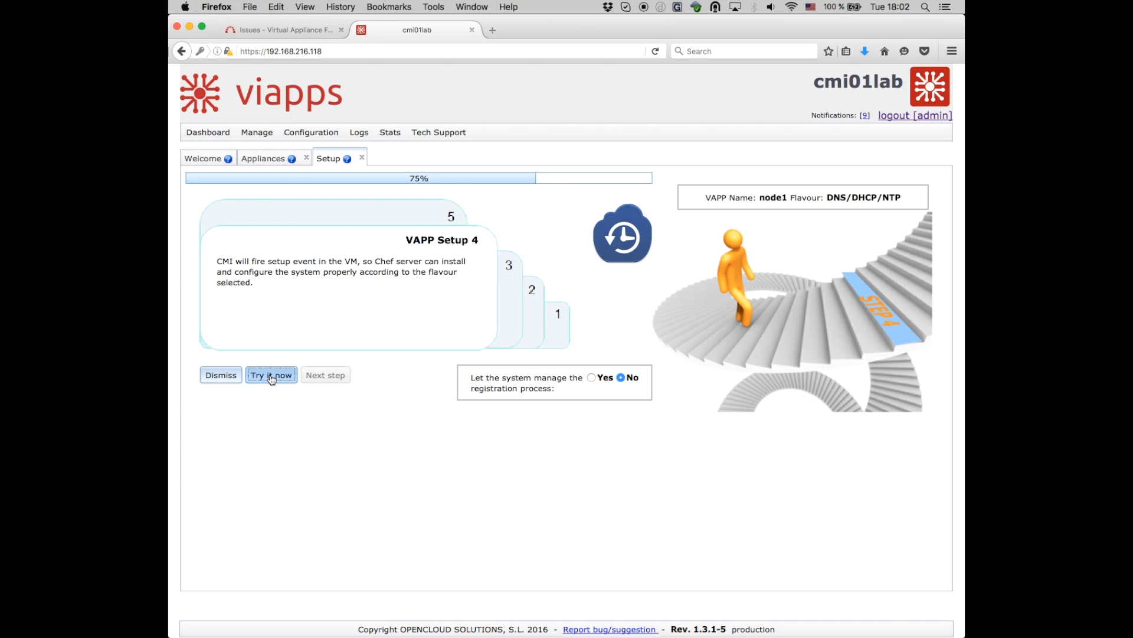
click(271, 376)
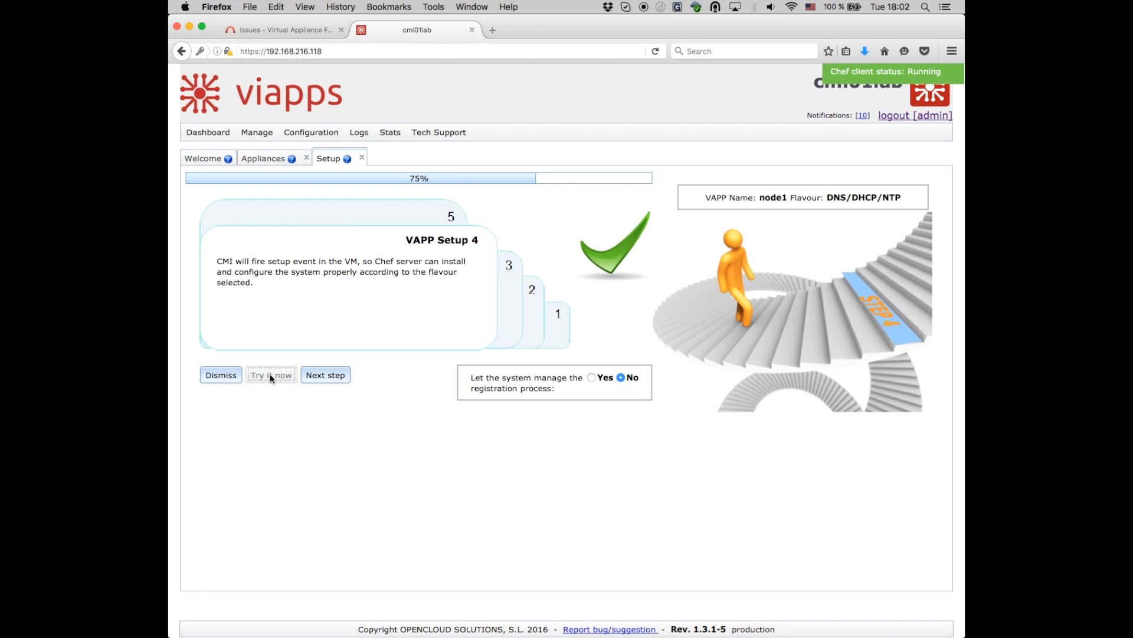
click(320, 376)
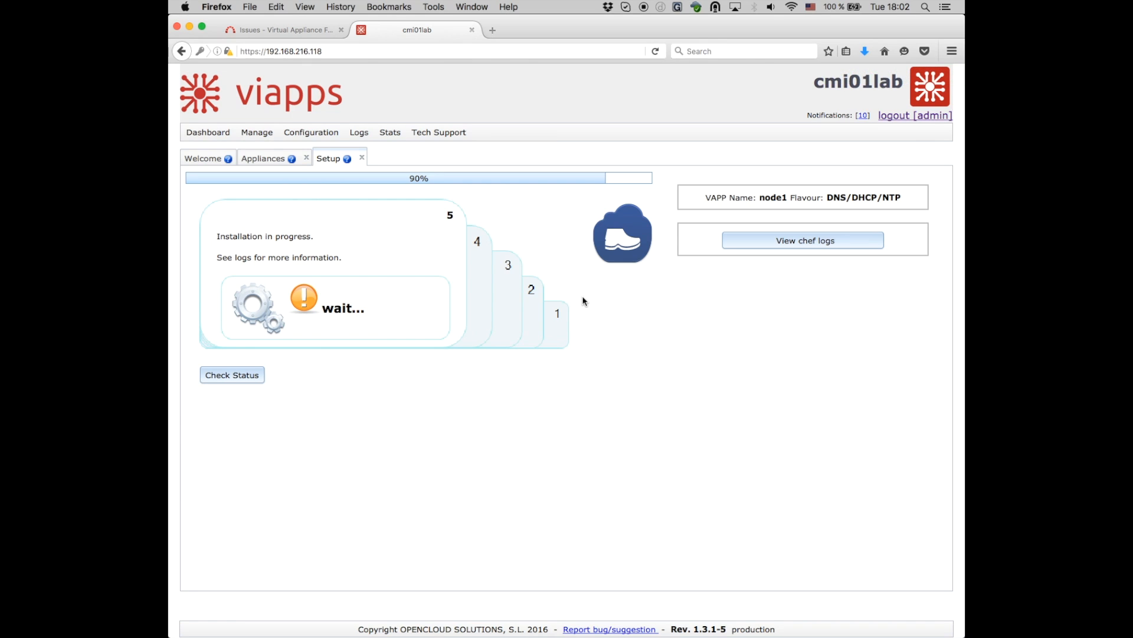
Open node1's Chef log, load and scroll through the run output, then reload it
click(824, 242)
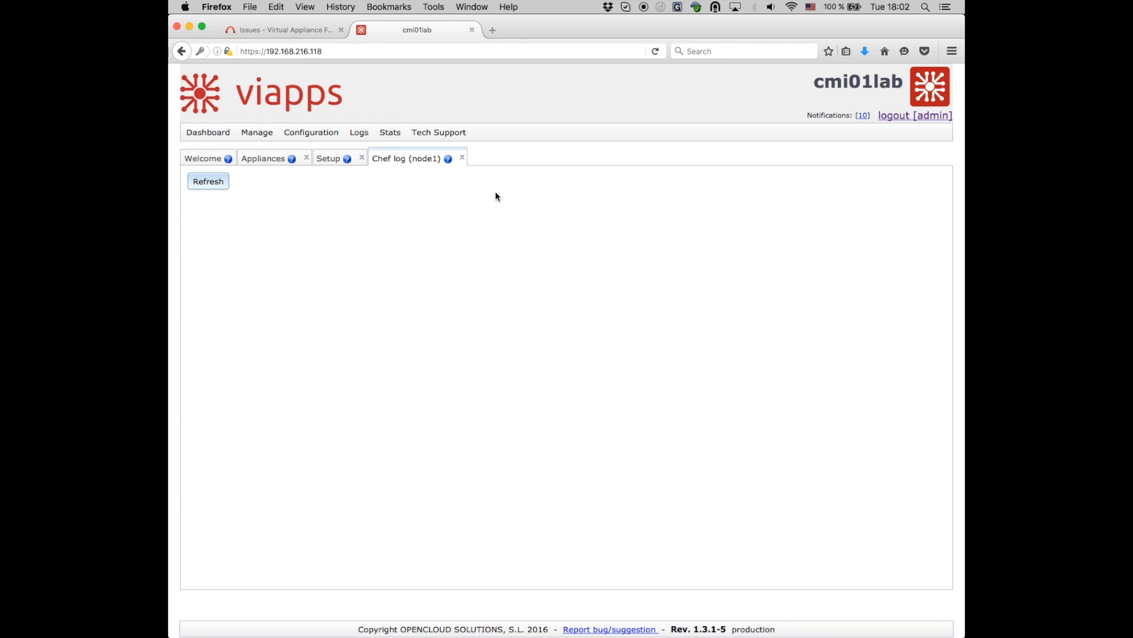
click(210, 183)
click(422, 271)
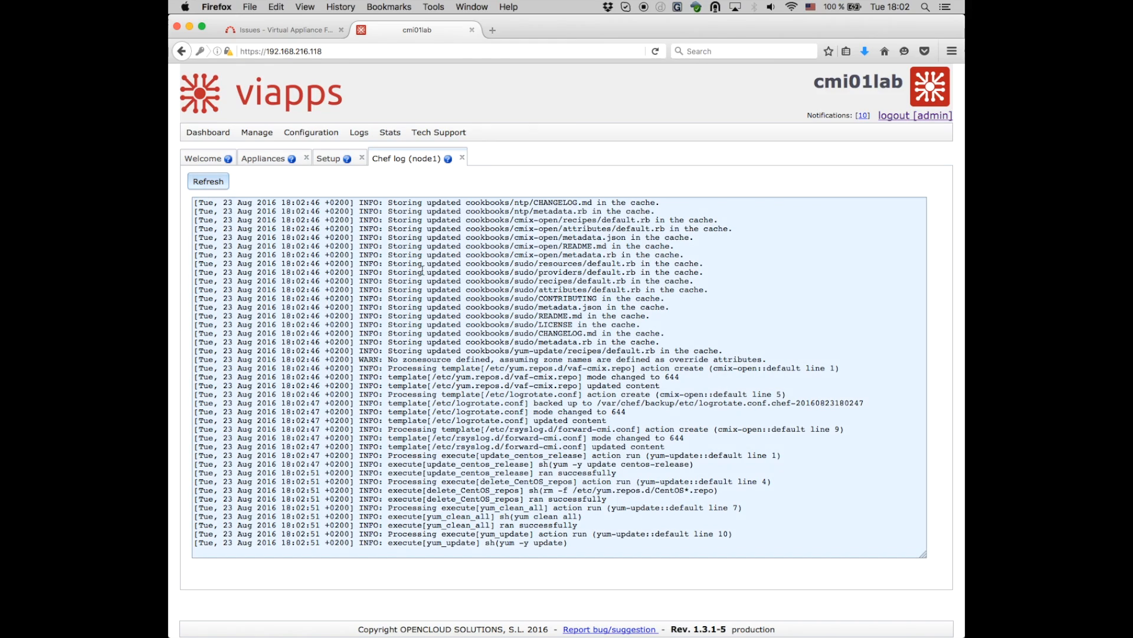
scroll(571, 304, up, 15)
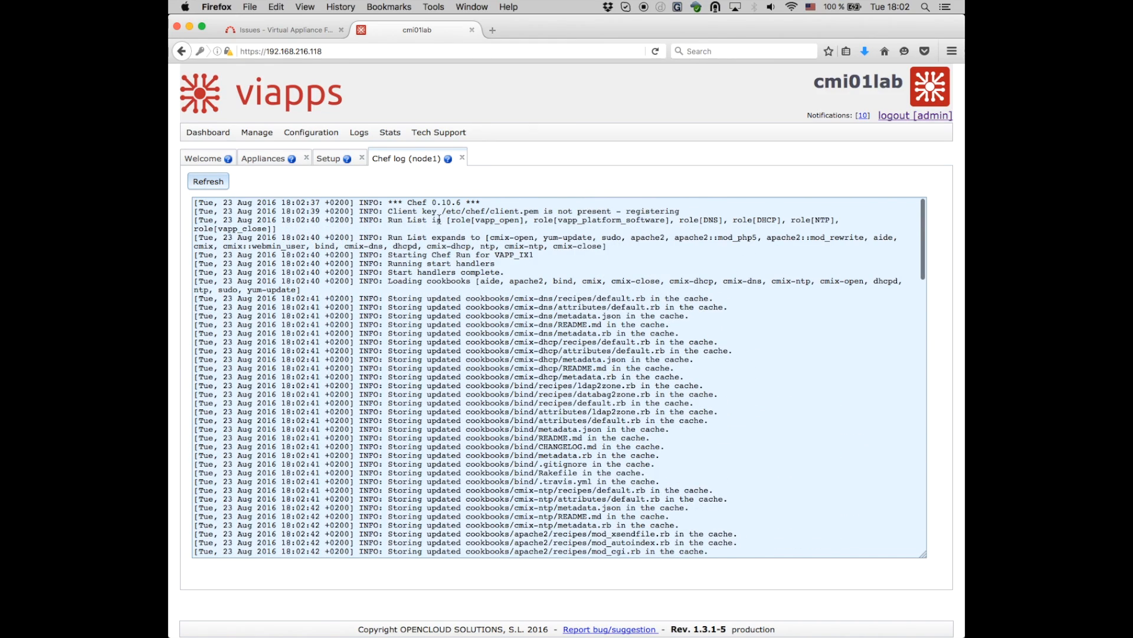
drag(387, 220, 410, 232)
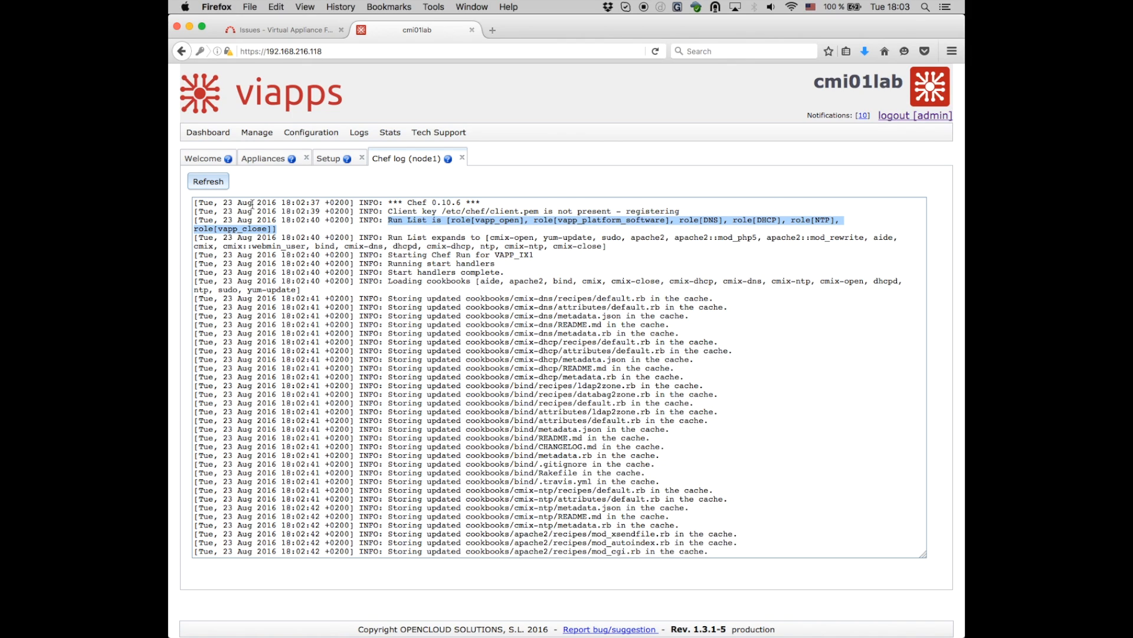
click(208, 182)
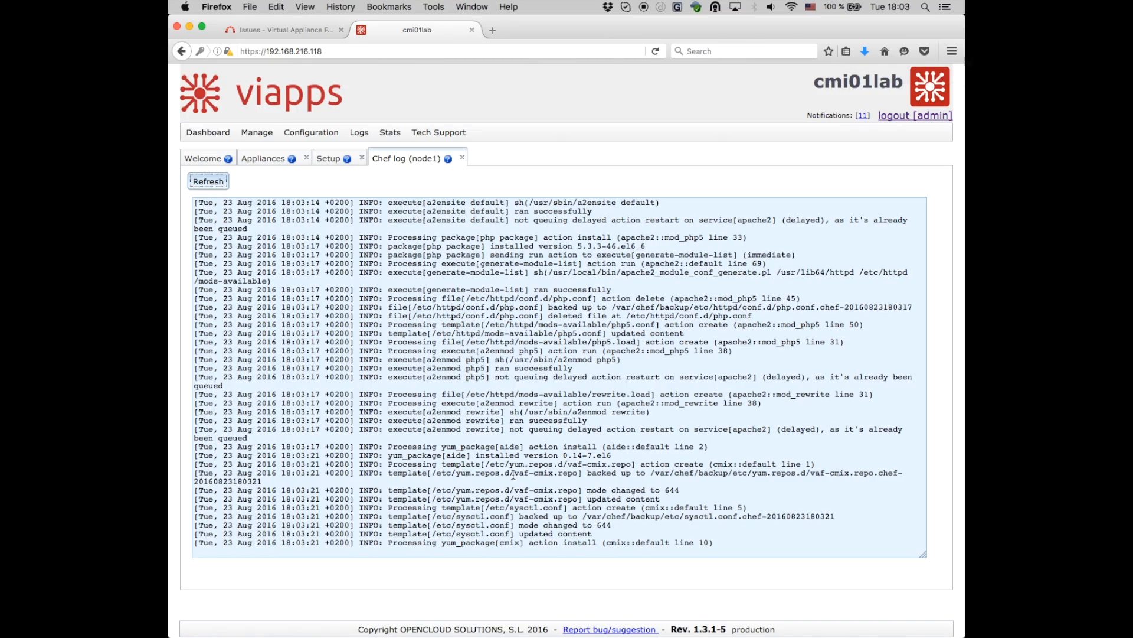
Reload the Chef log, confirm 'Chef Run complete' in 394.774386 seconds, and close the log tab
scroll(513, 481, up, 15)
scroll(513, 481, up, 15)
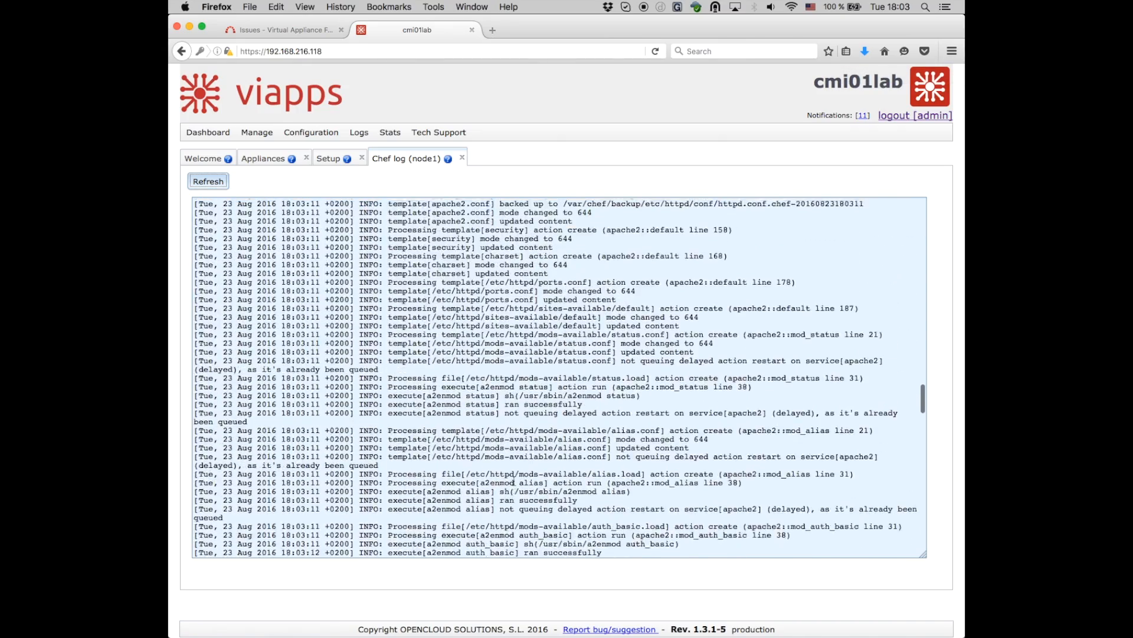
scroll(513, 481, up, 15)
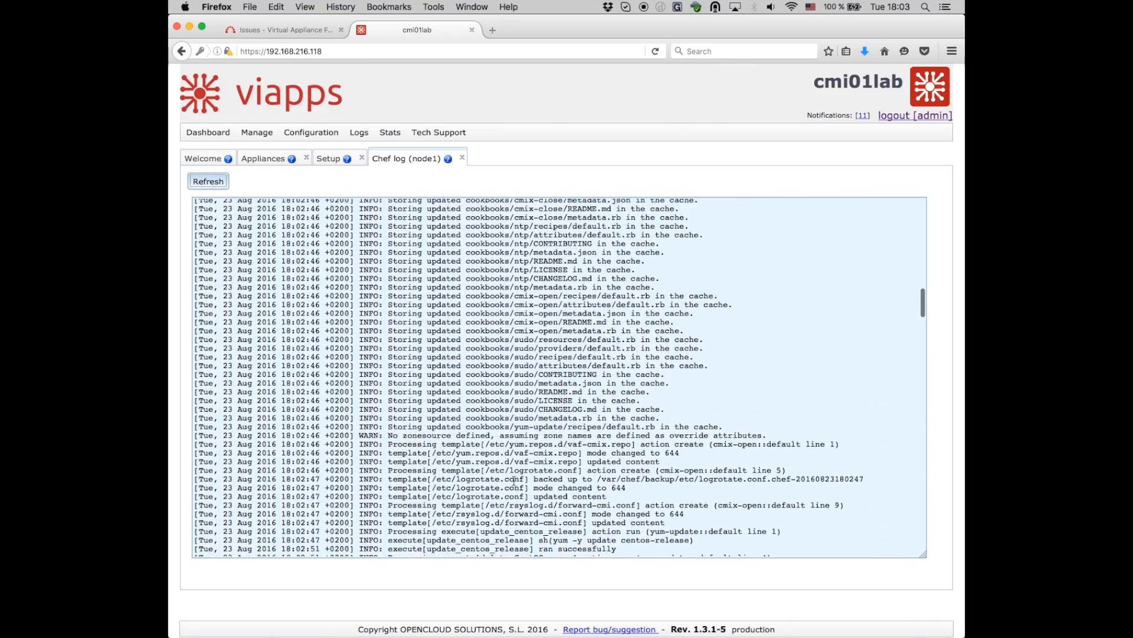
scroll(513, 490, up, 5)
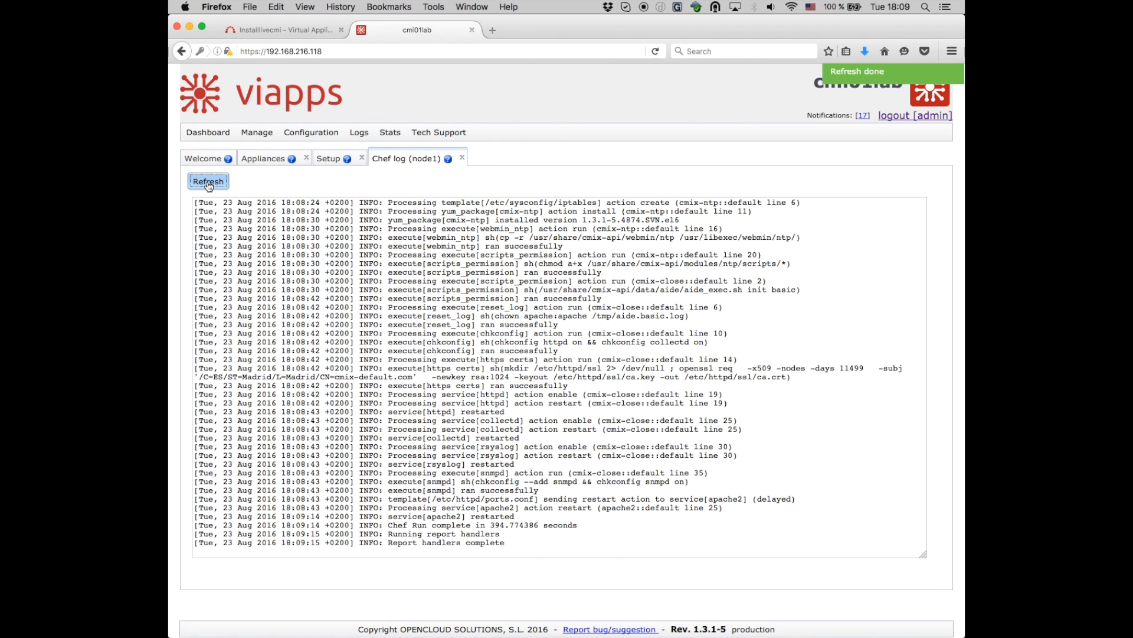
click(208, 182)
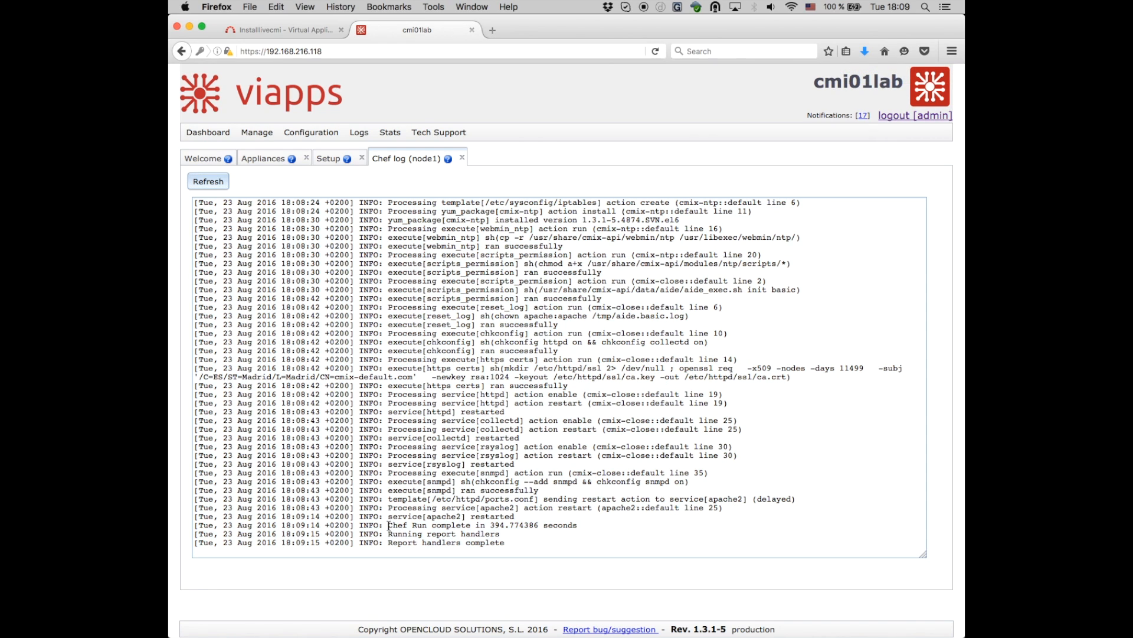
drag(388, 526, 588, 526)
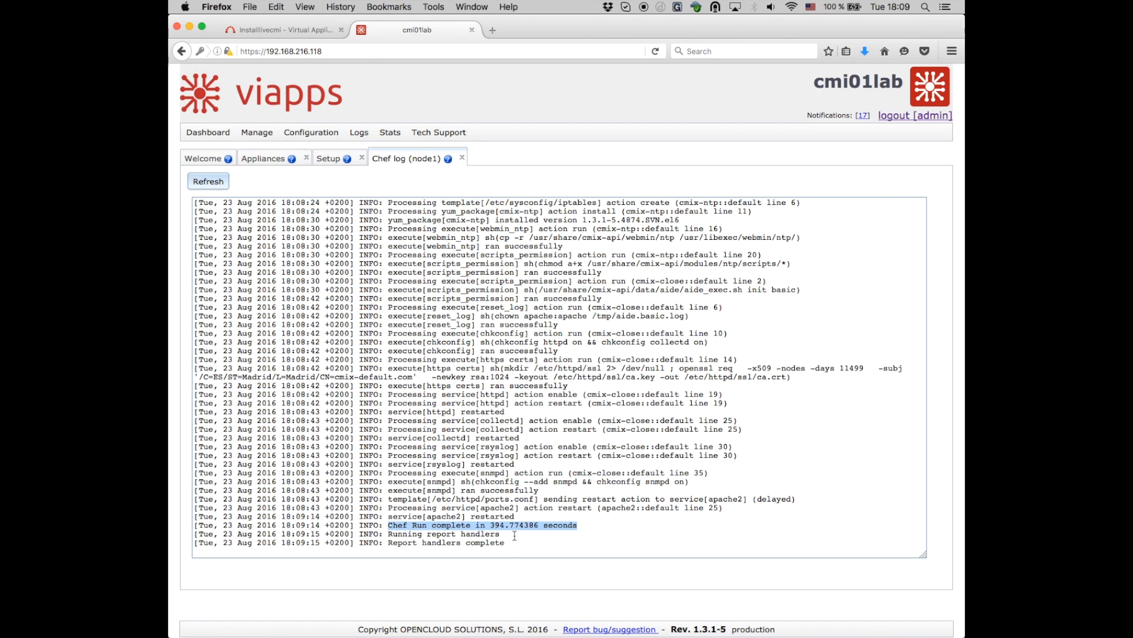
click(492, 525)
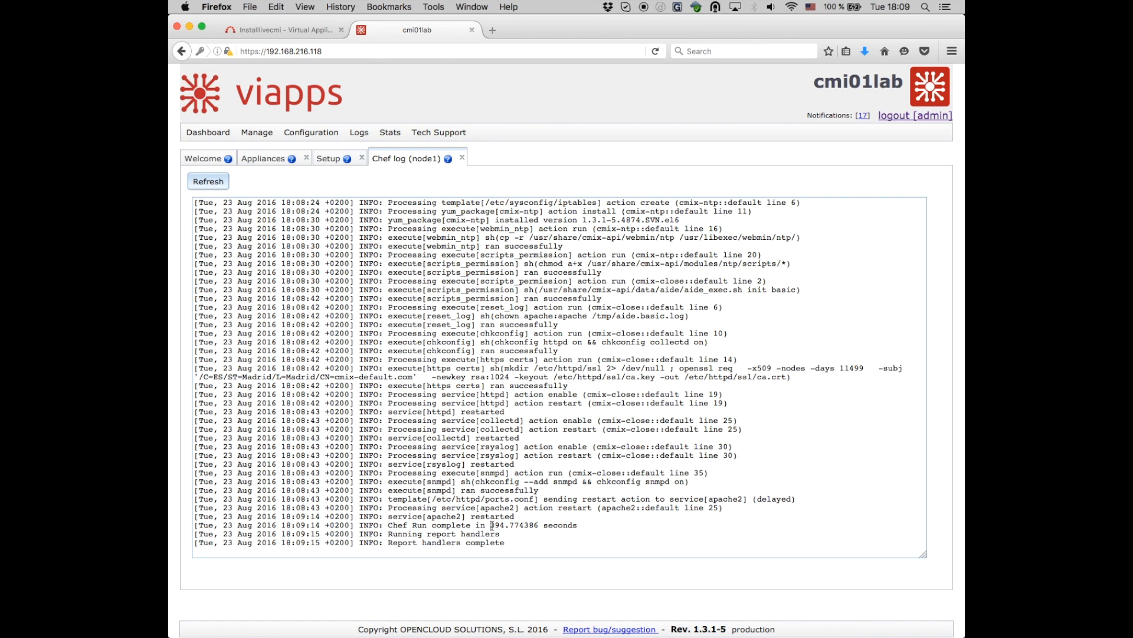
drag(492, 525, 579, 526)
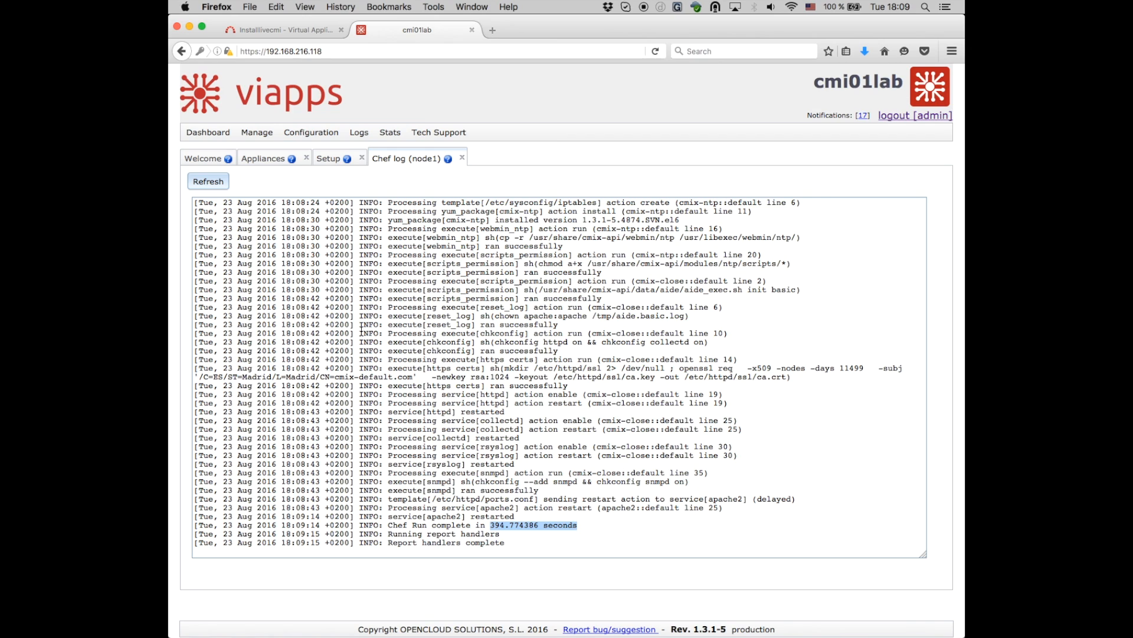
click(461, 157)
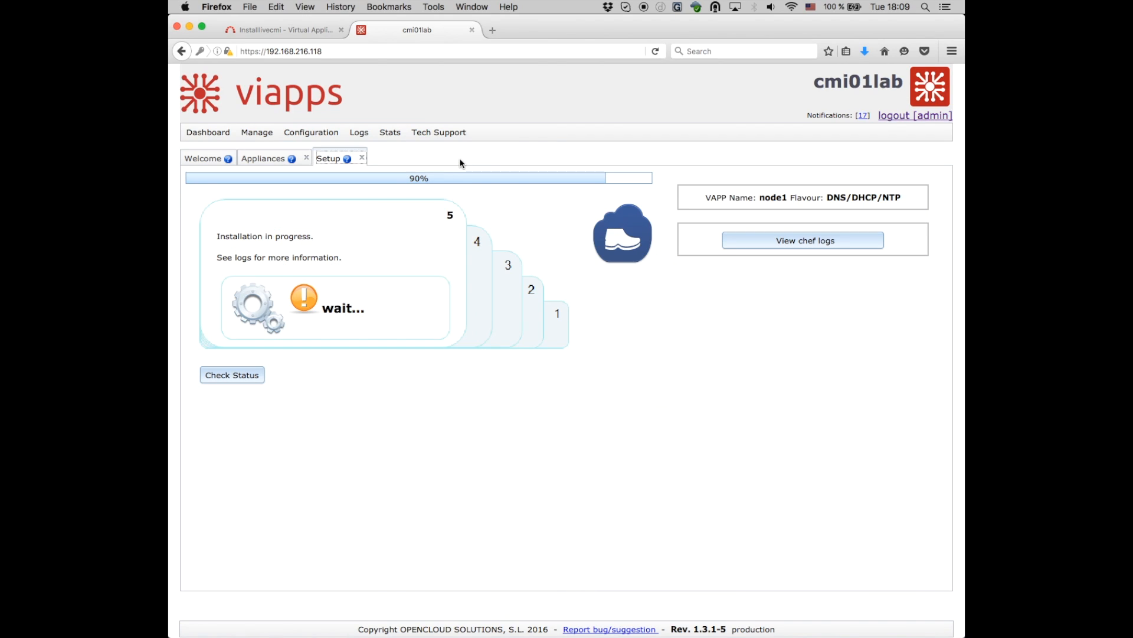
Check status until node1's installation reaches 100% with a 46% pass, then close Setup
click(226, 376)
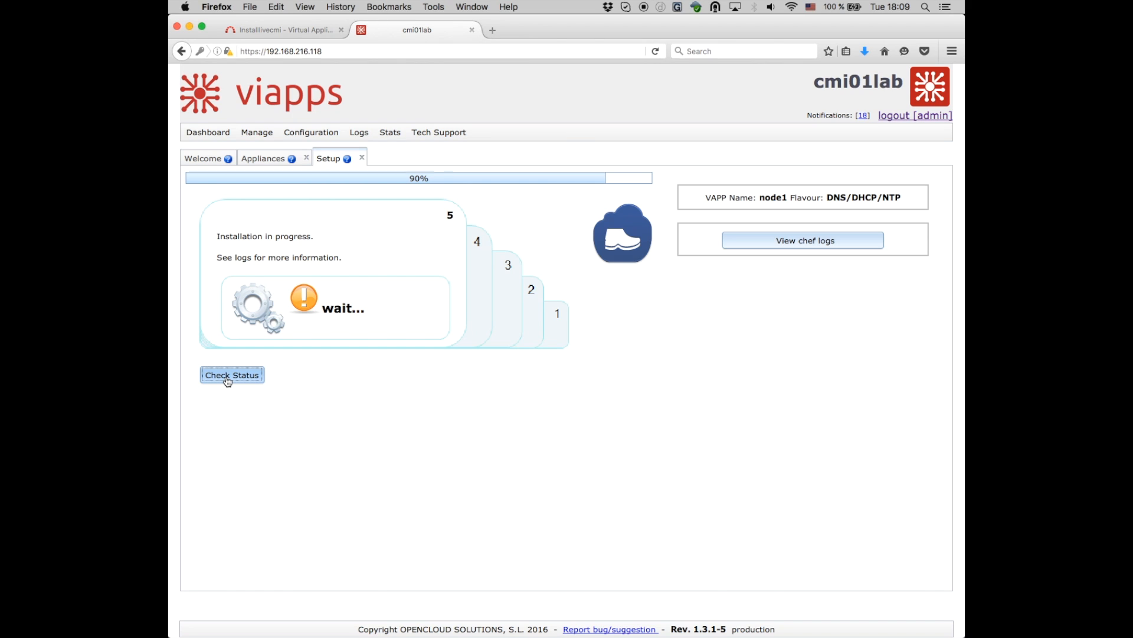
click(228, 376)
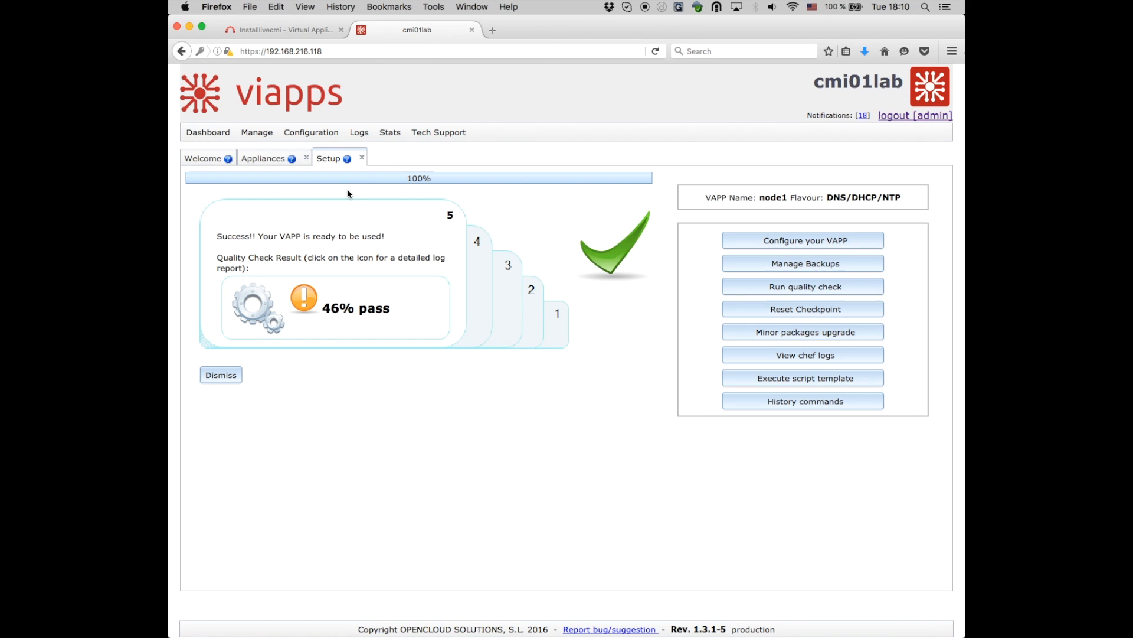
click(361, 157)
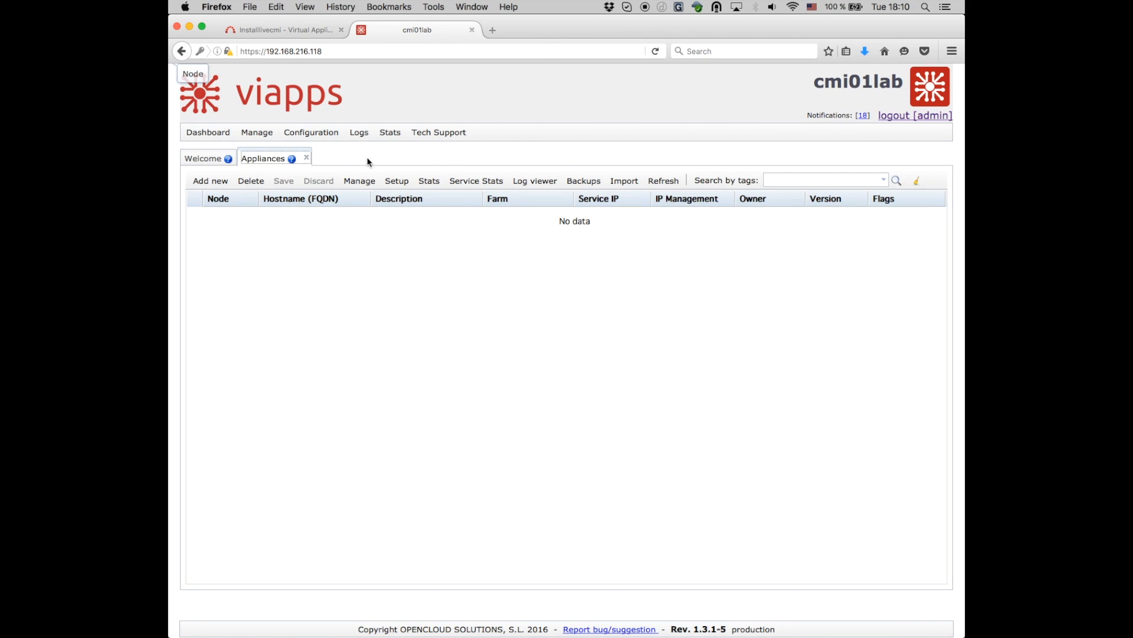
Refresh the Appliances list, select the VAPP_IX1 row, and open its Manage portal
click(663, 182)
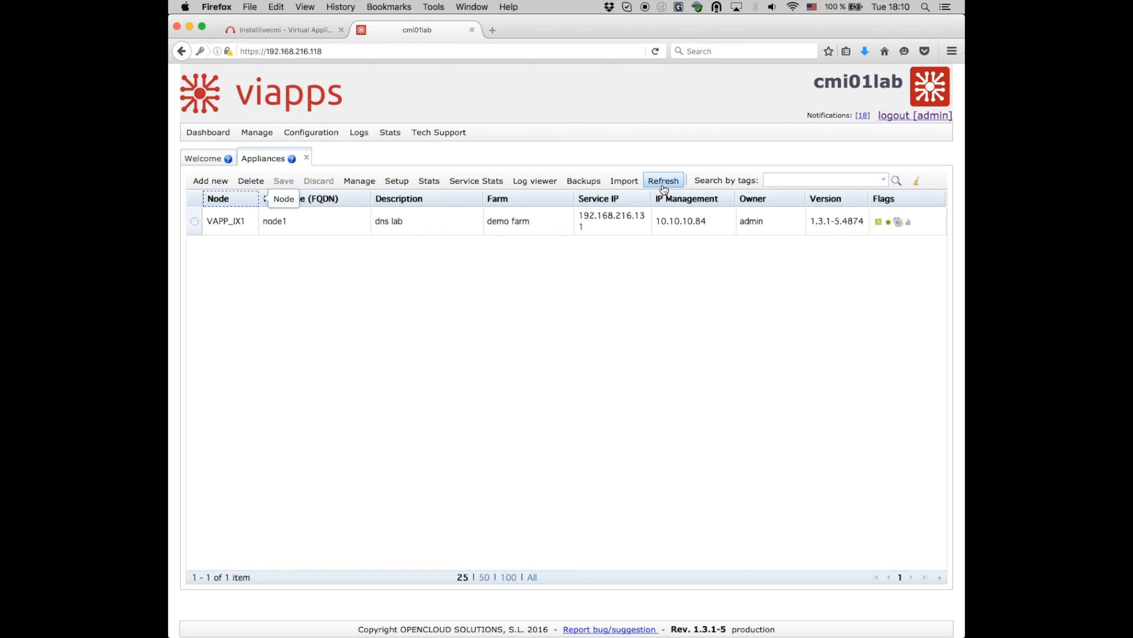
drag(654, 197, 662, 200)
click(232, 216)
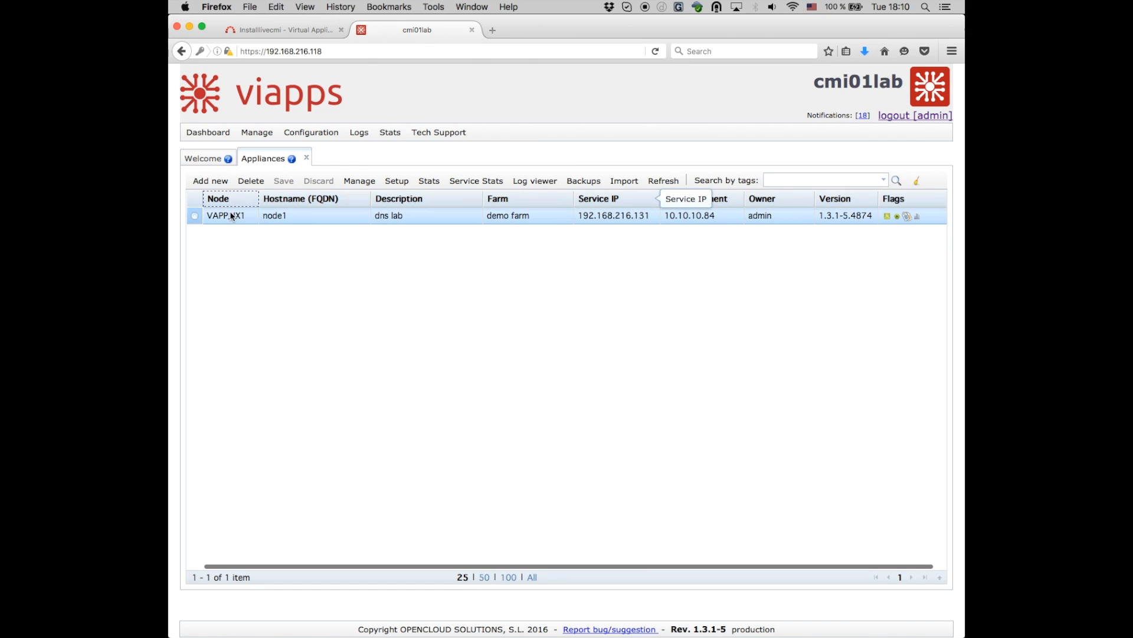
click(195, 216)
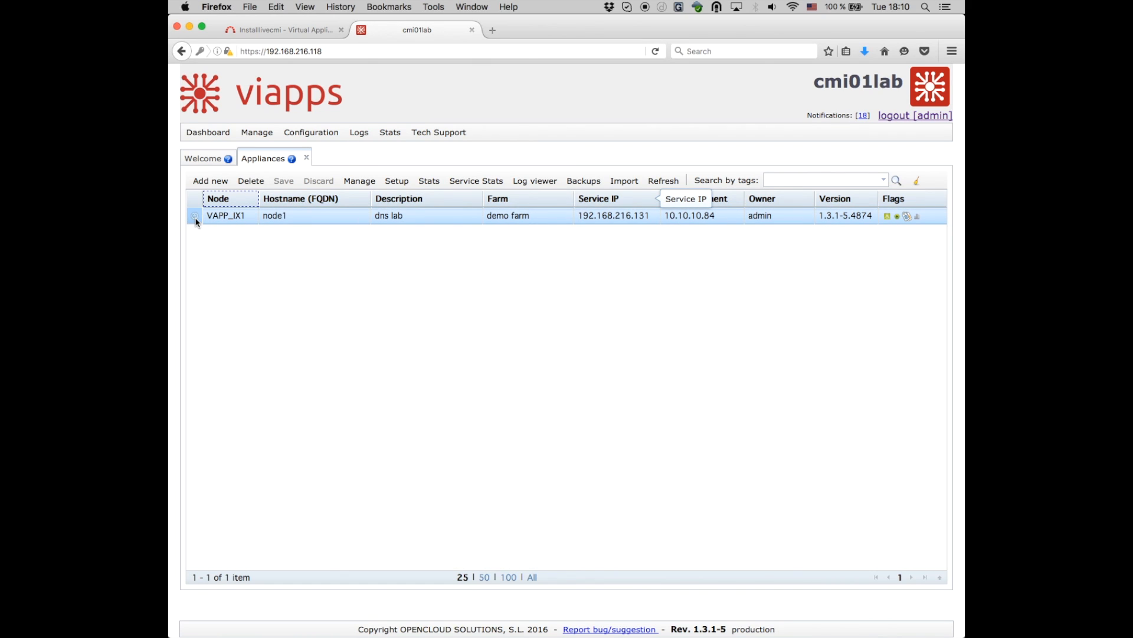
click(360, 182)
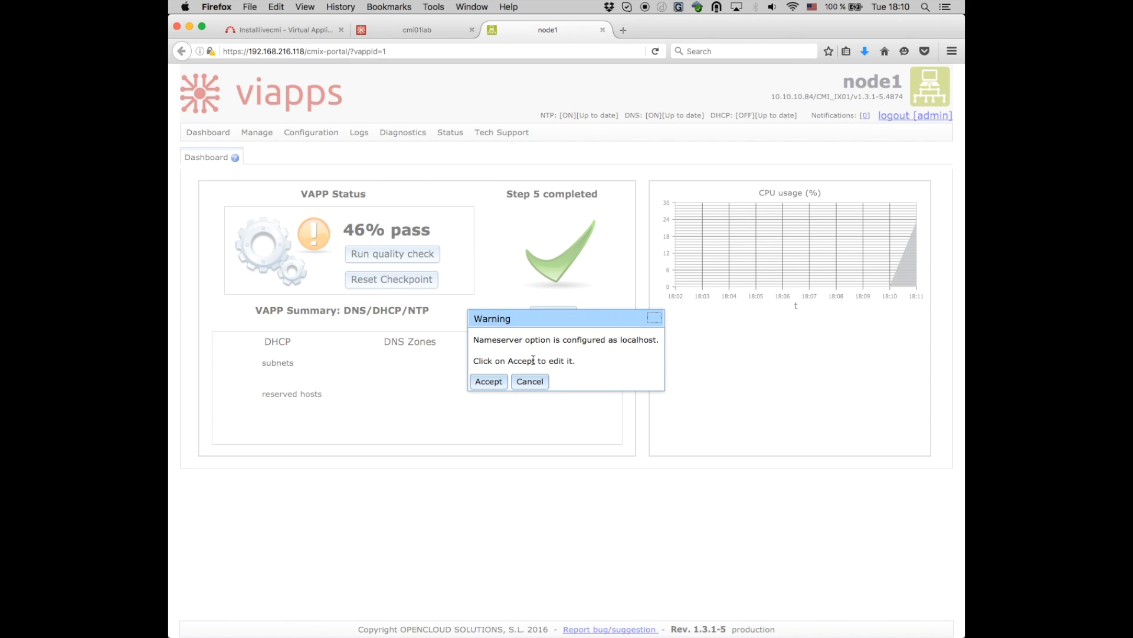
Accept the nameserver warning and open Configuration > Network config
click(489, 381)
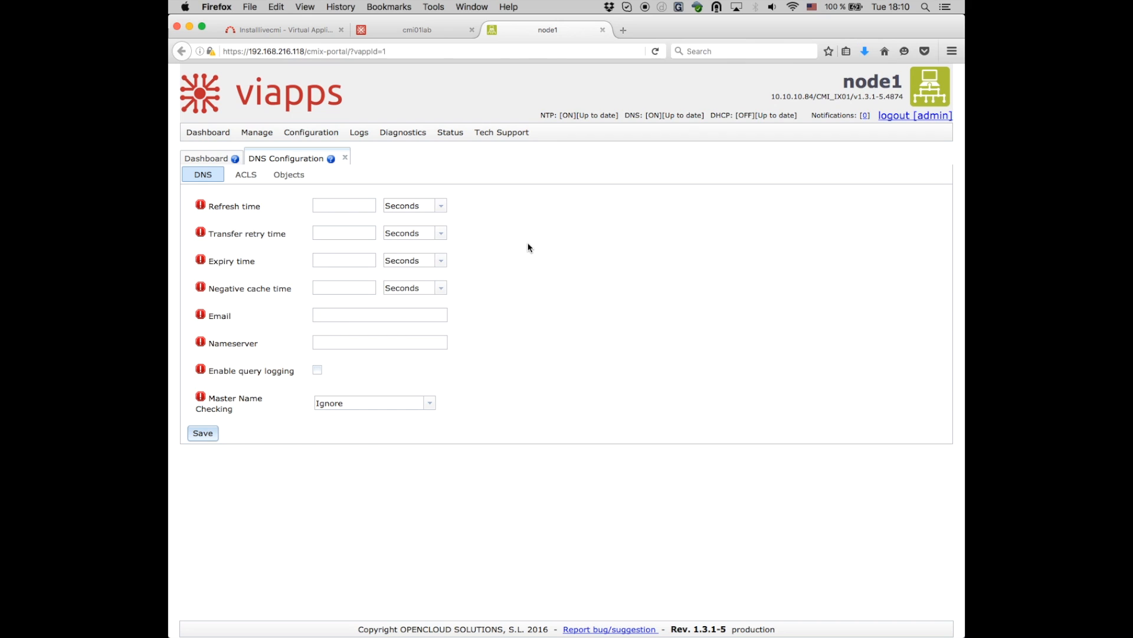
click(325, 133)
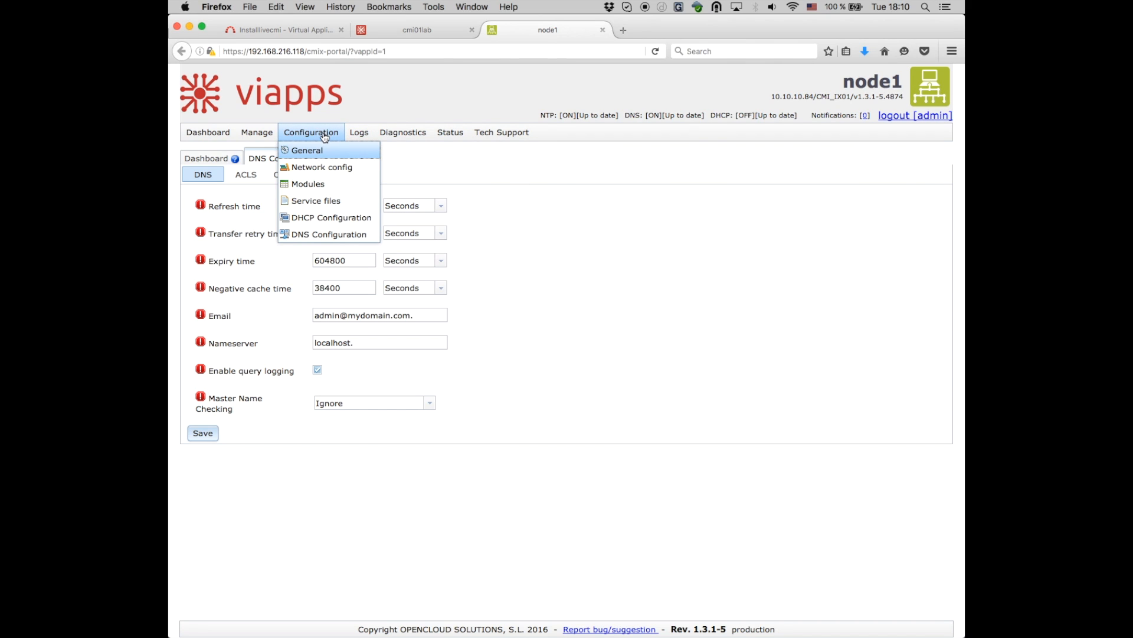
click(325, 168)
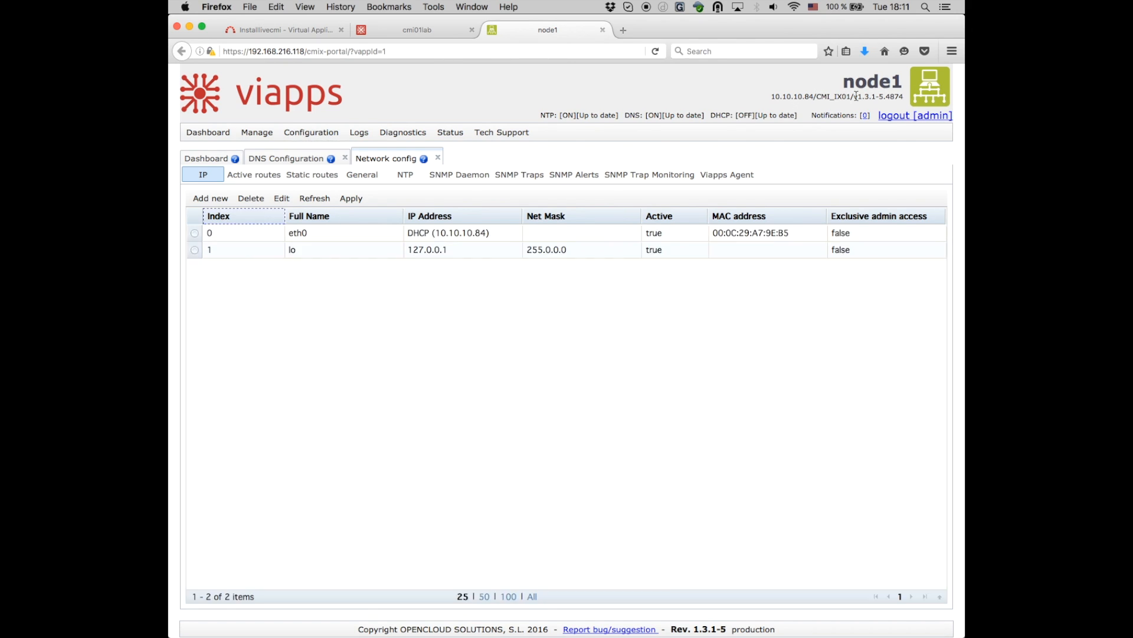
Check the appliance header for hostname node1 and address 10.10.10.84
drag(843, 81, 898, 80)
click(908, 92)
double_click(896, 81)
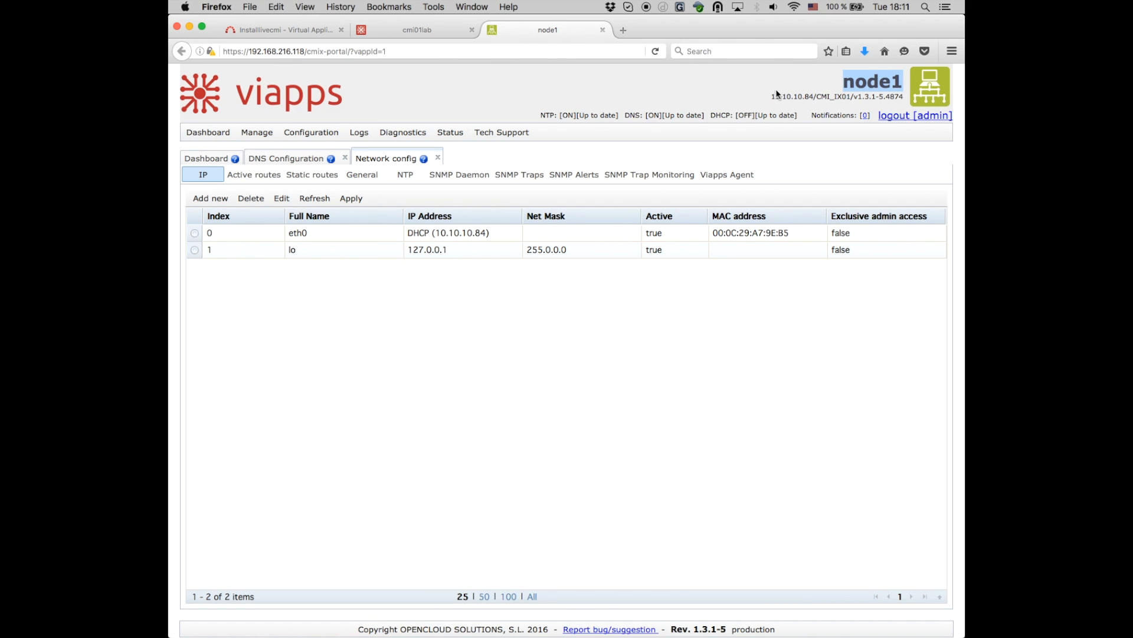
drag(770, 97, 816, 98)
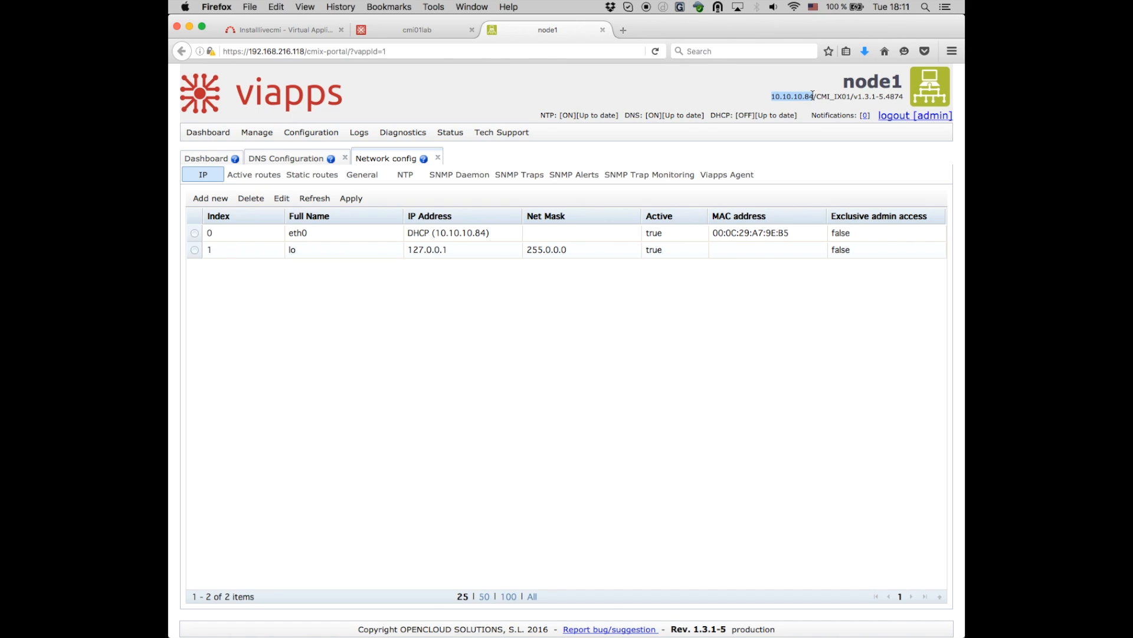
double_click(873, 81)
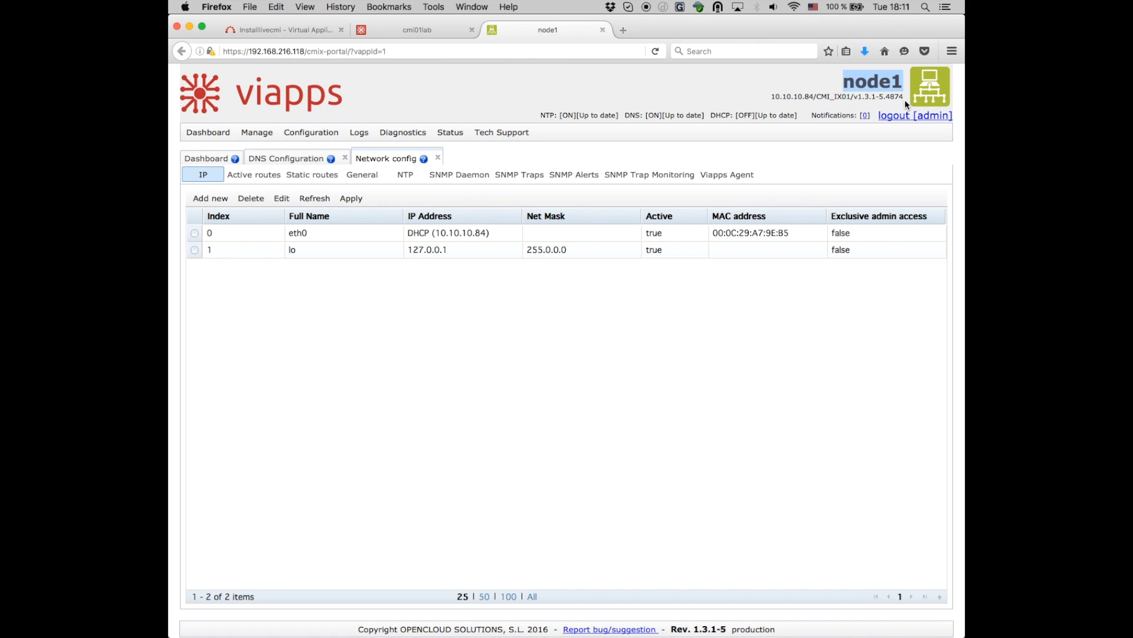
triple_click(897, 97)
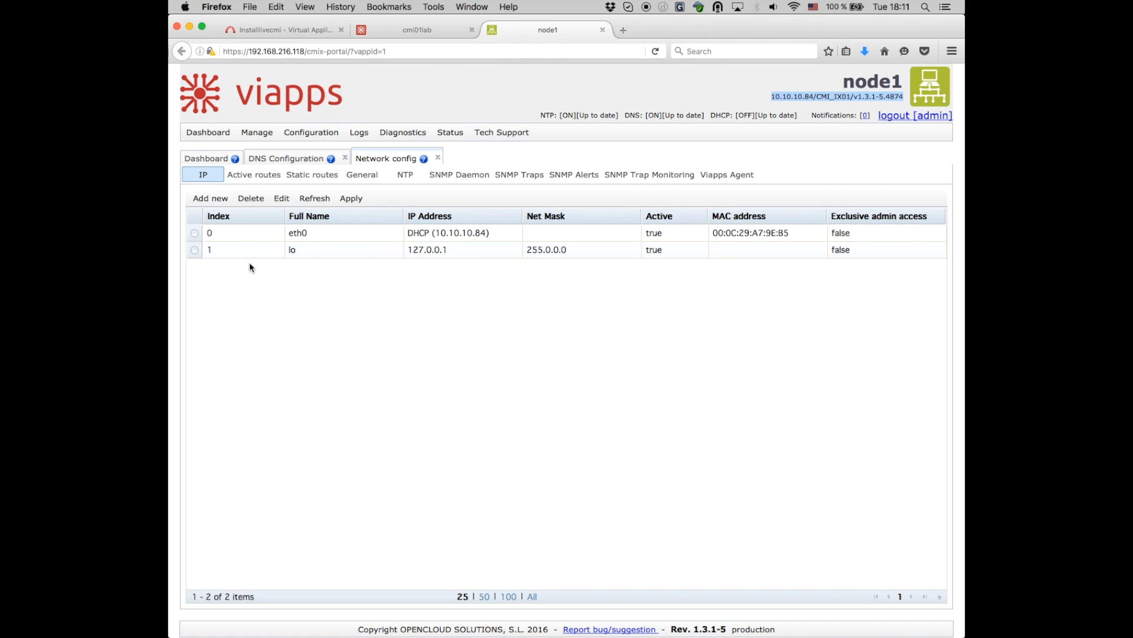
Add a new eth1 interface using DHCP and save it
click(211, 199)
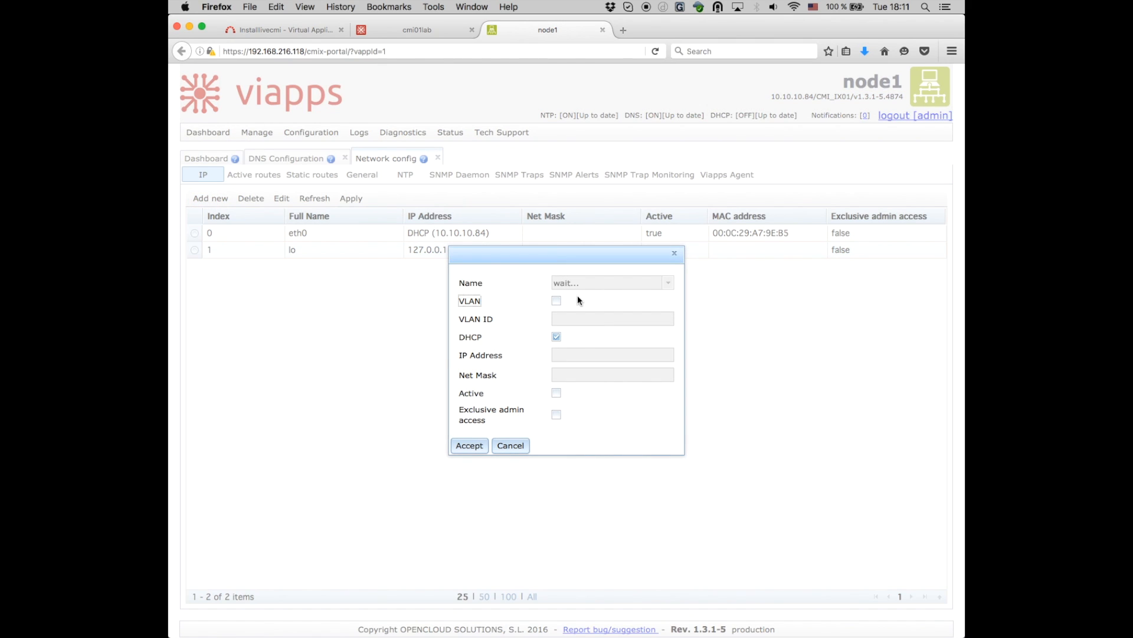
click(671, 285)
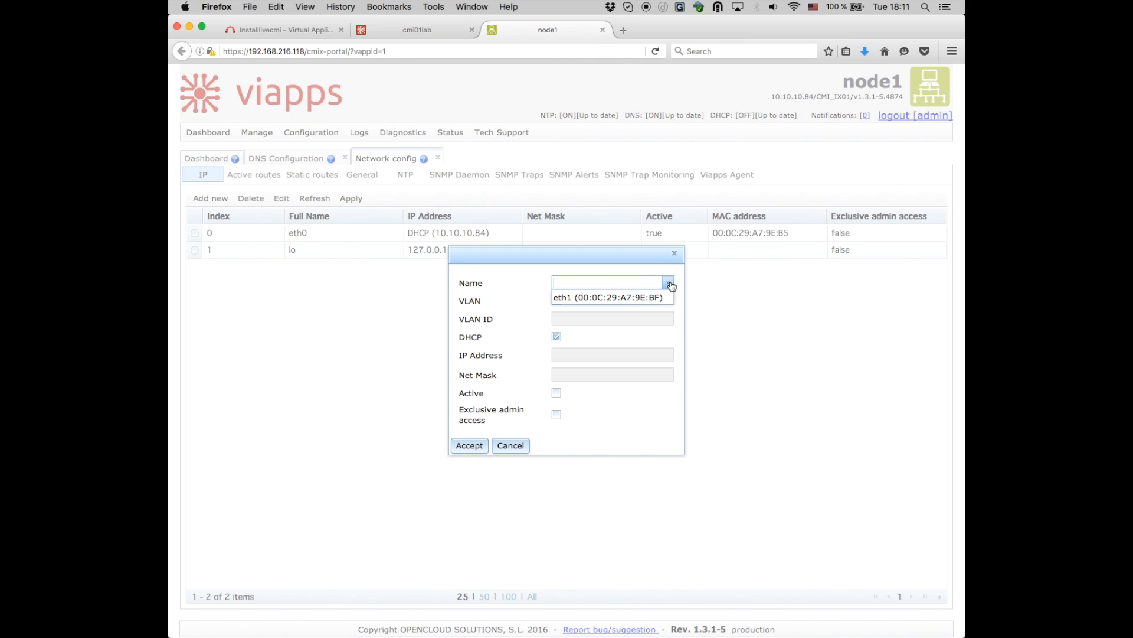
click(616, 301)
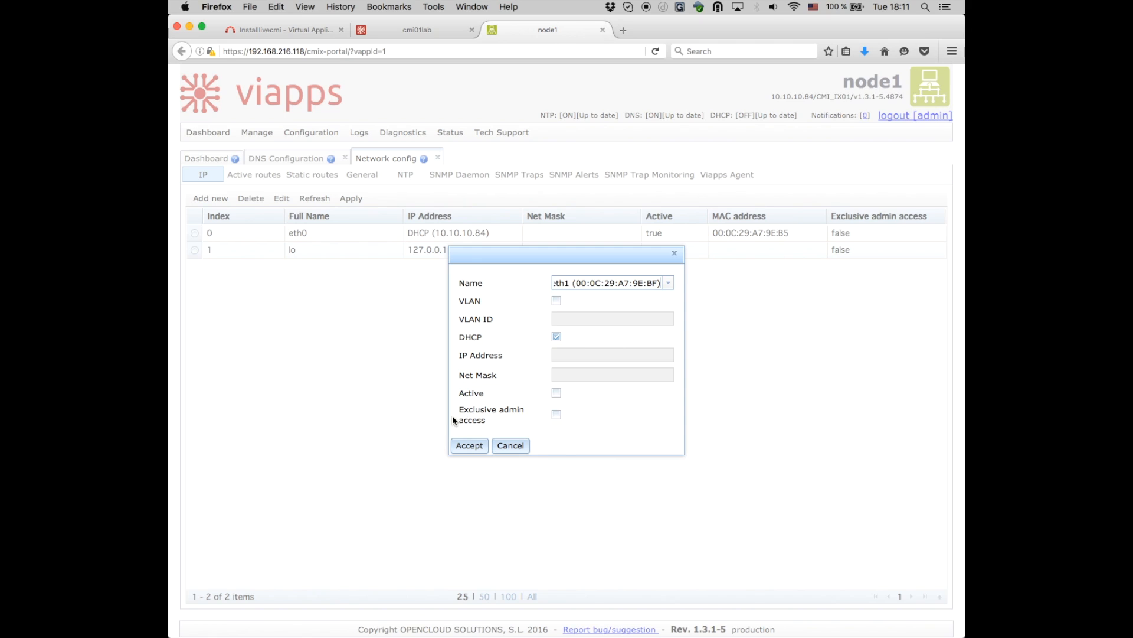
click(473, 447)
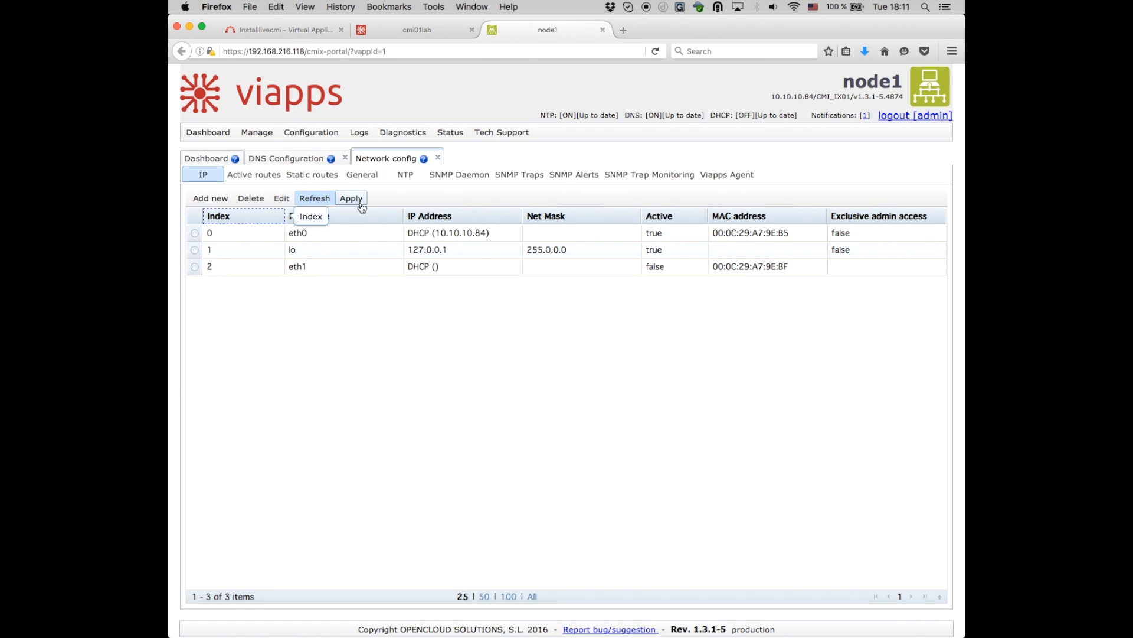
Apply the pending network changes and set eth1 to Active
click(351, 199)
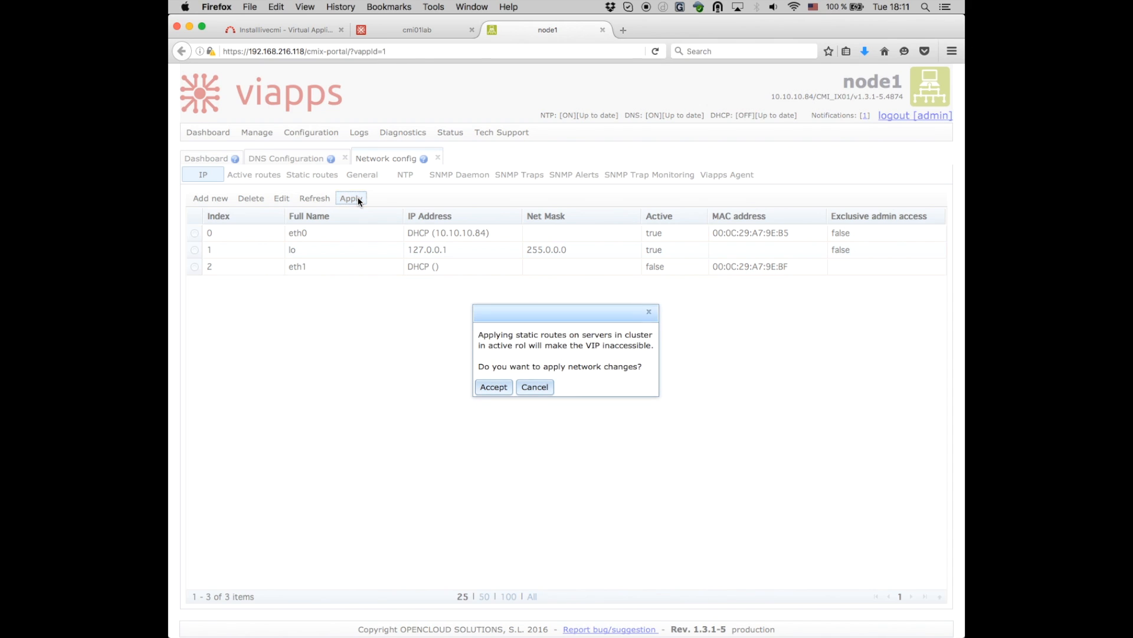
click(494, 387)
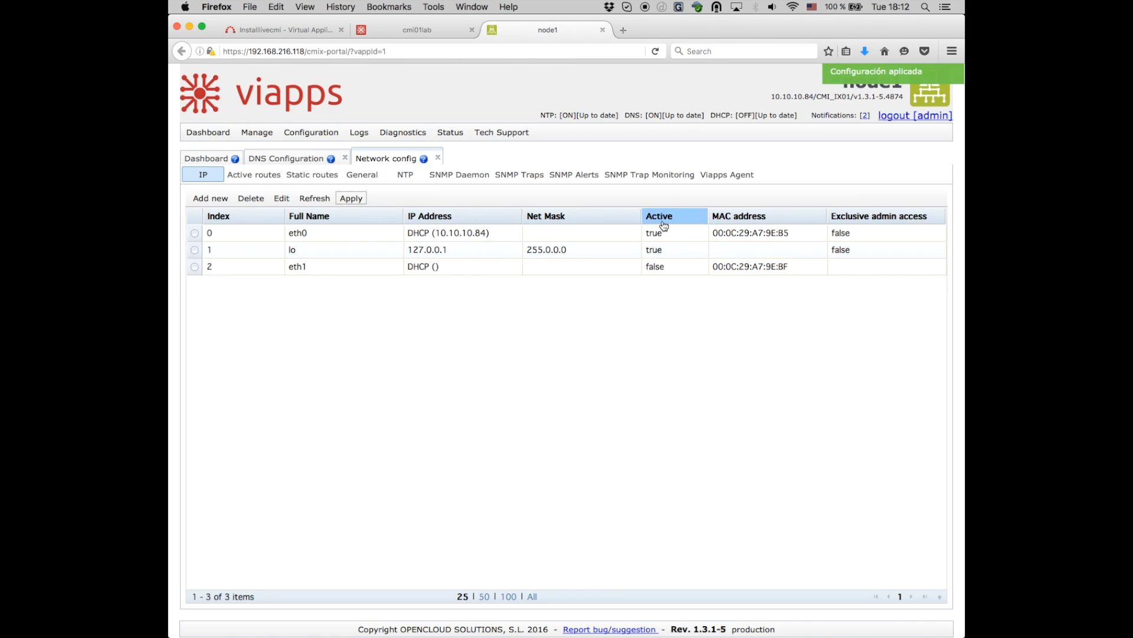
click(194, 267)
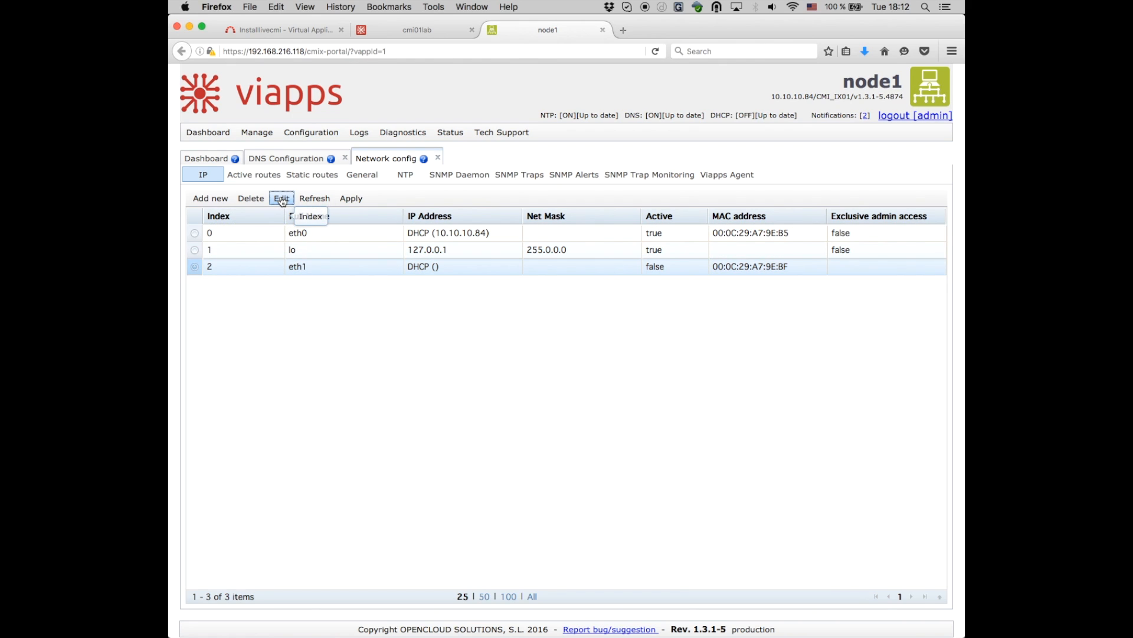
click(282, 199)
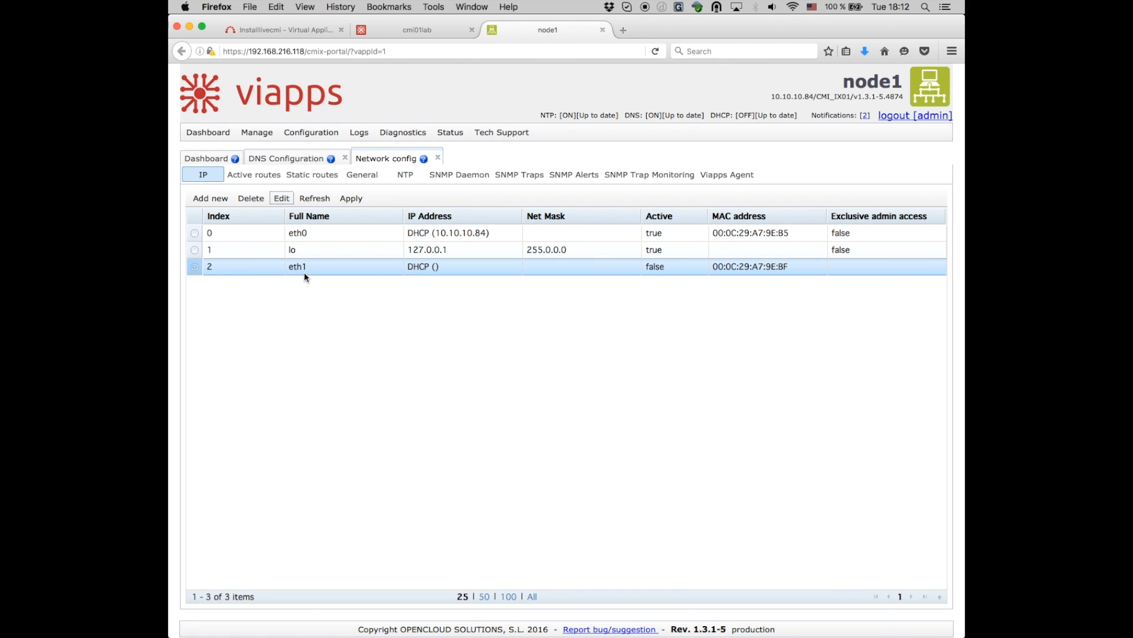
click(282, 199)
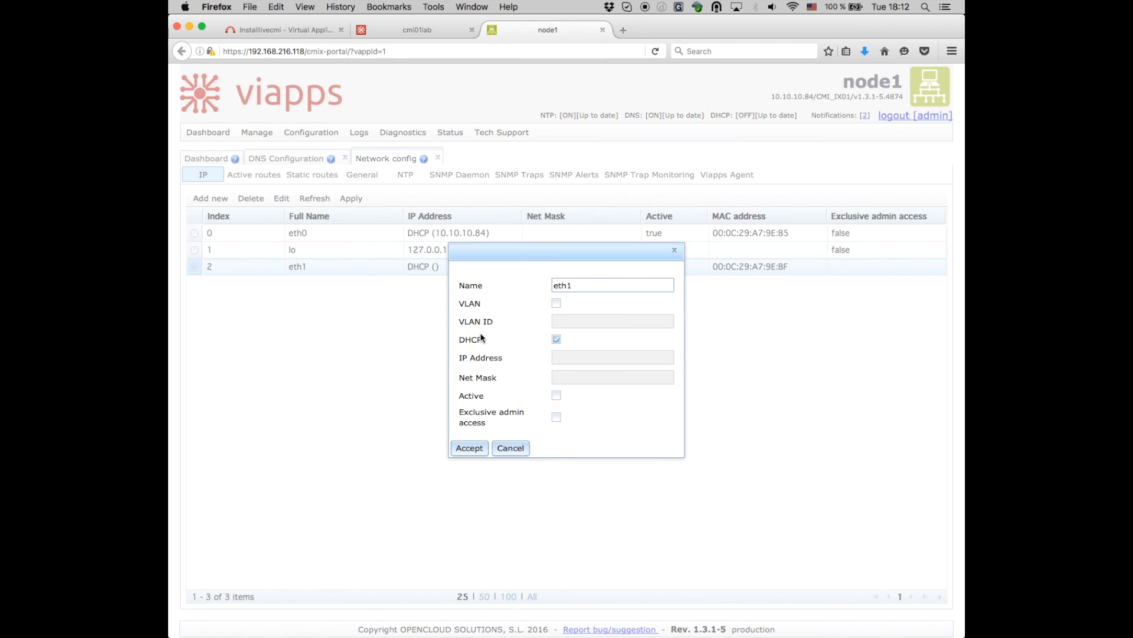
click(556, 396)
click(481, 450)
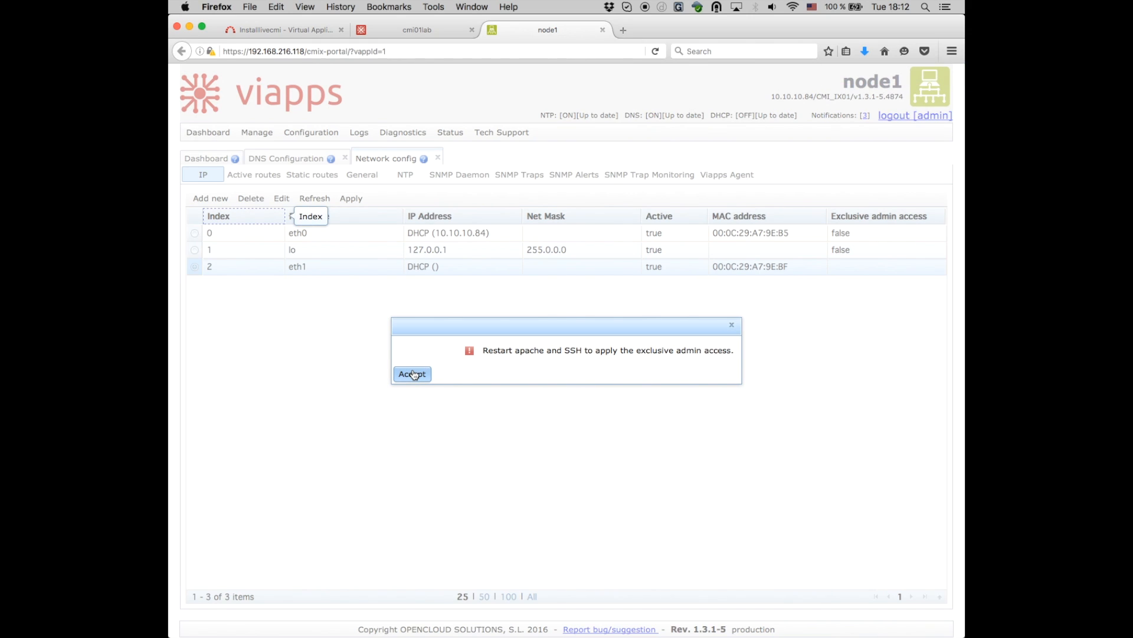
Dismiss the restart notice, recheck eth1's settings, and apply the network changes again
click(413, 373)
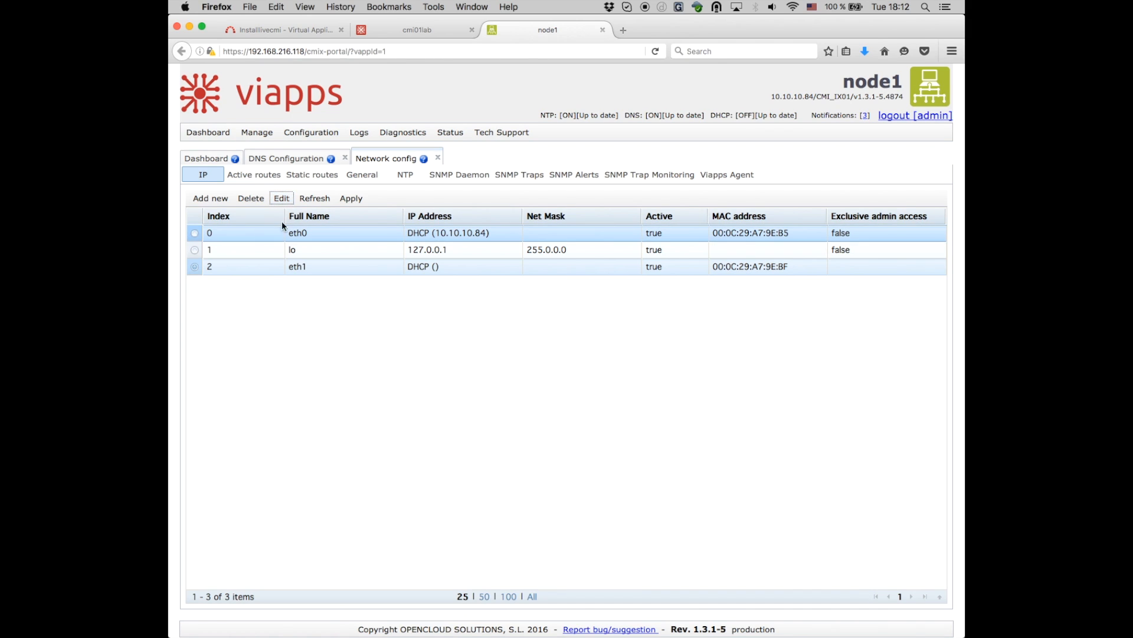
click(282, 199)
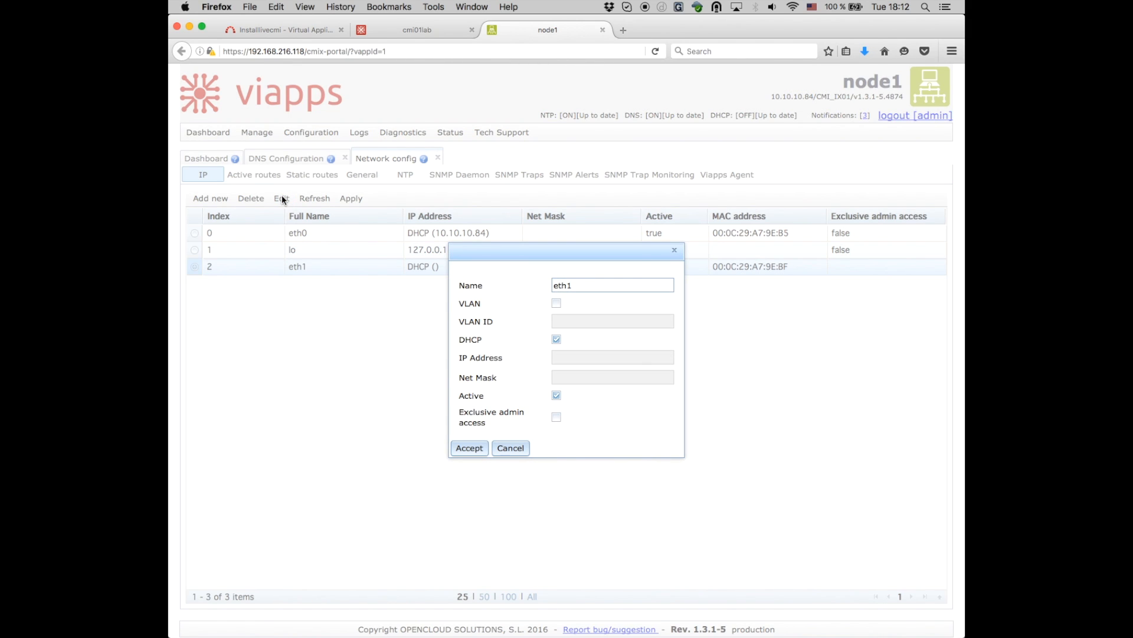
click(507, 446)
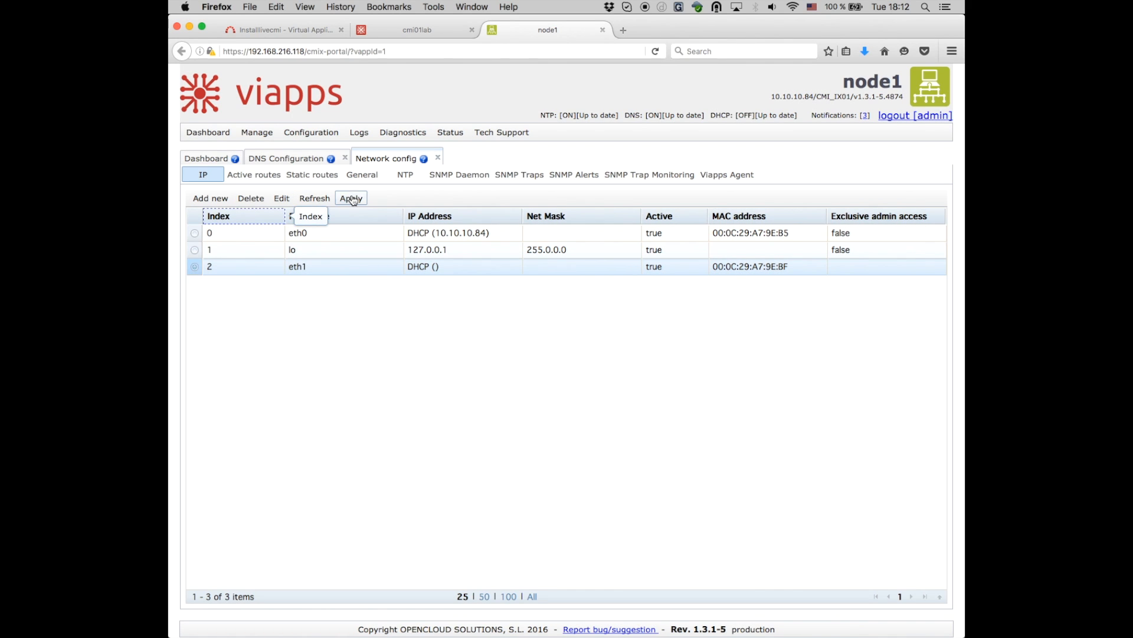
click(352, 198)
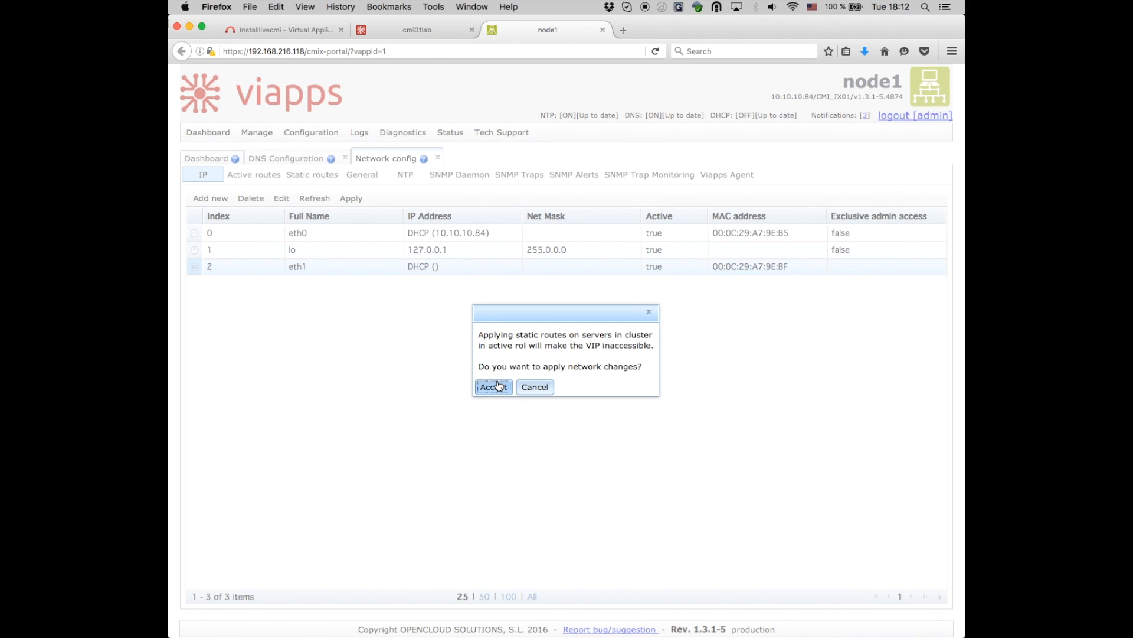
click(495, 387)
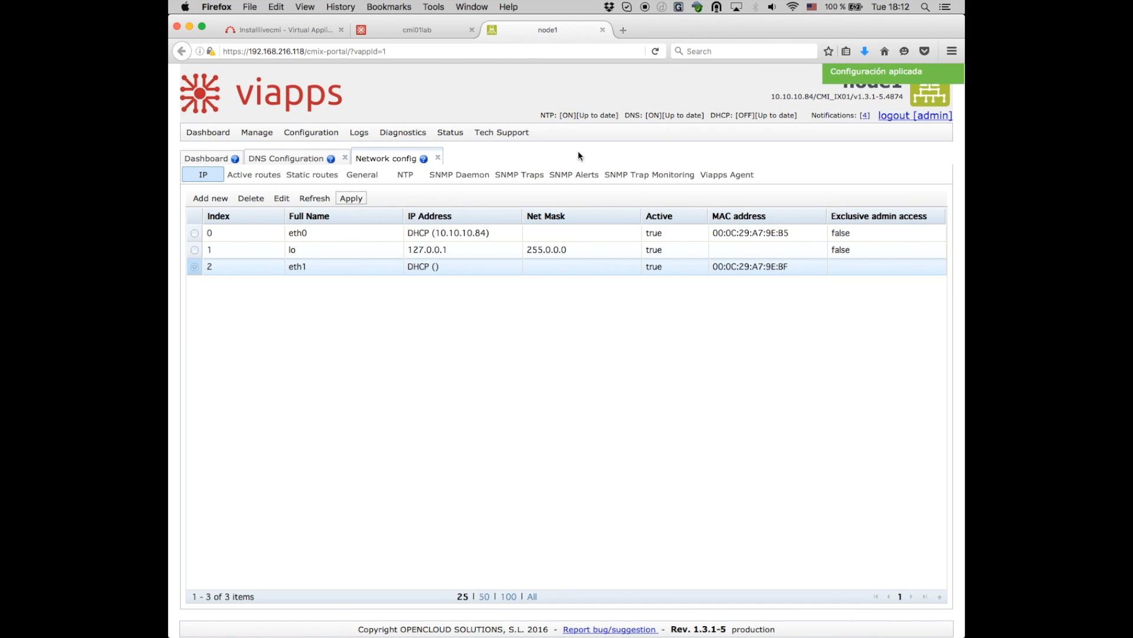
Clear the notifications log, refresh to show eth1 at 192.168.216.212, and close network config
drag(541, 115, 801, 121)
click(801, 121)
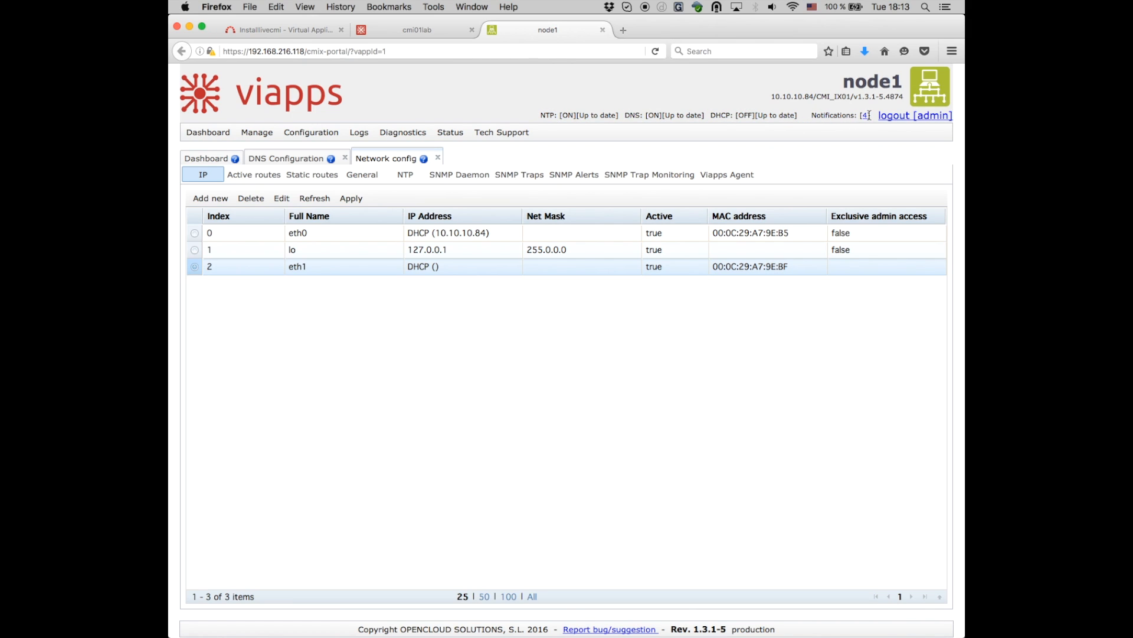
click(865, 118)
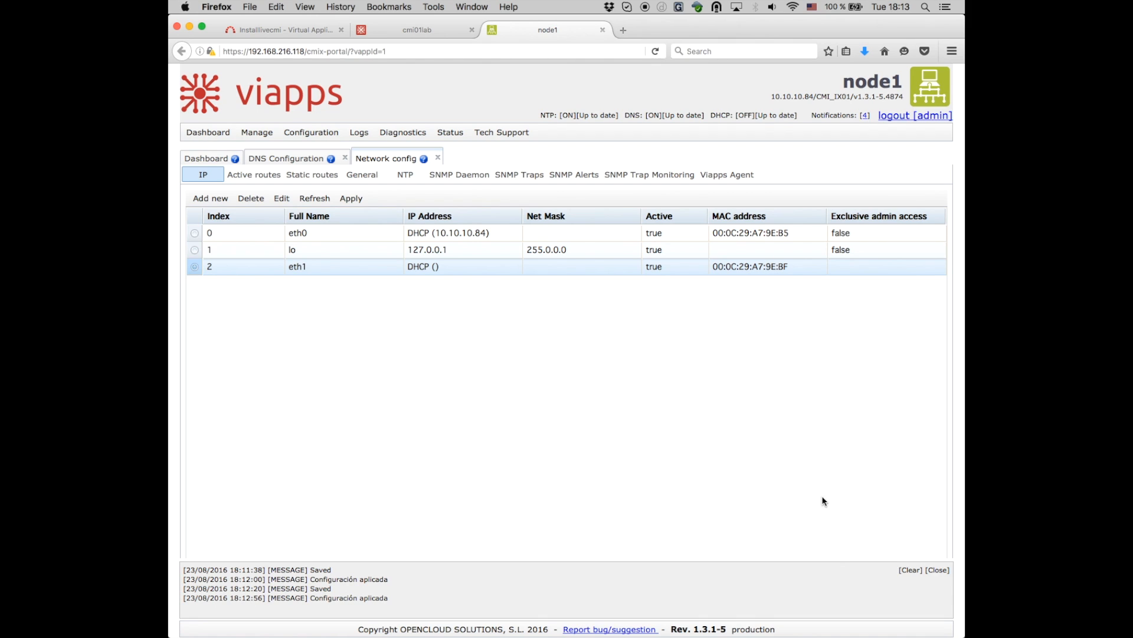
click(903, 571)
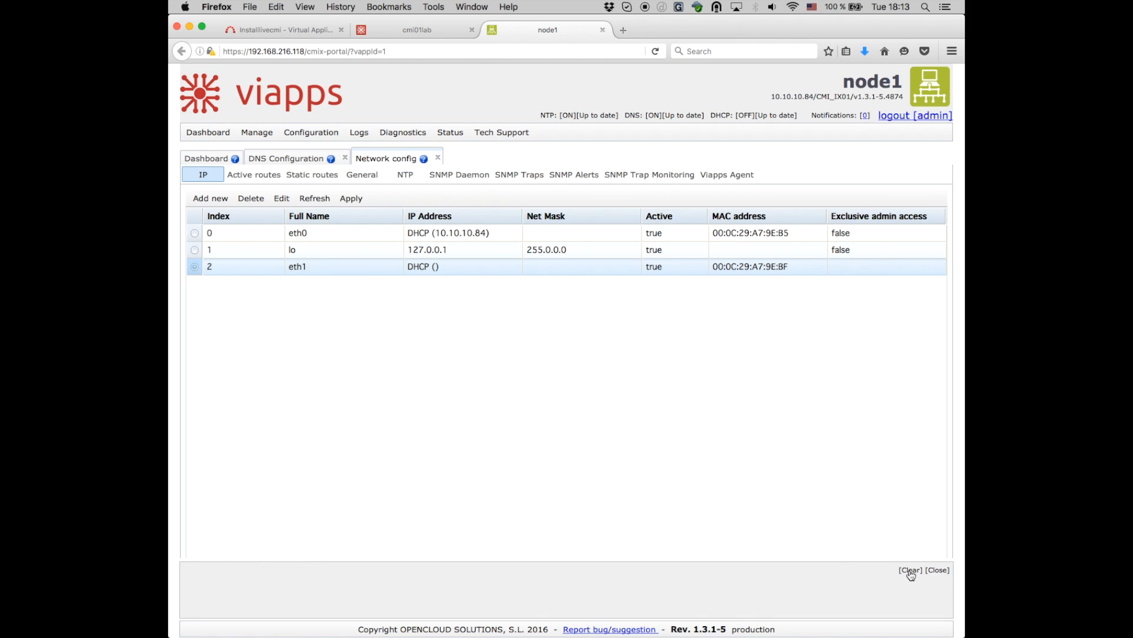
click(945, 570)
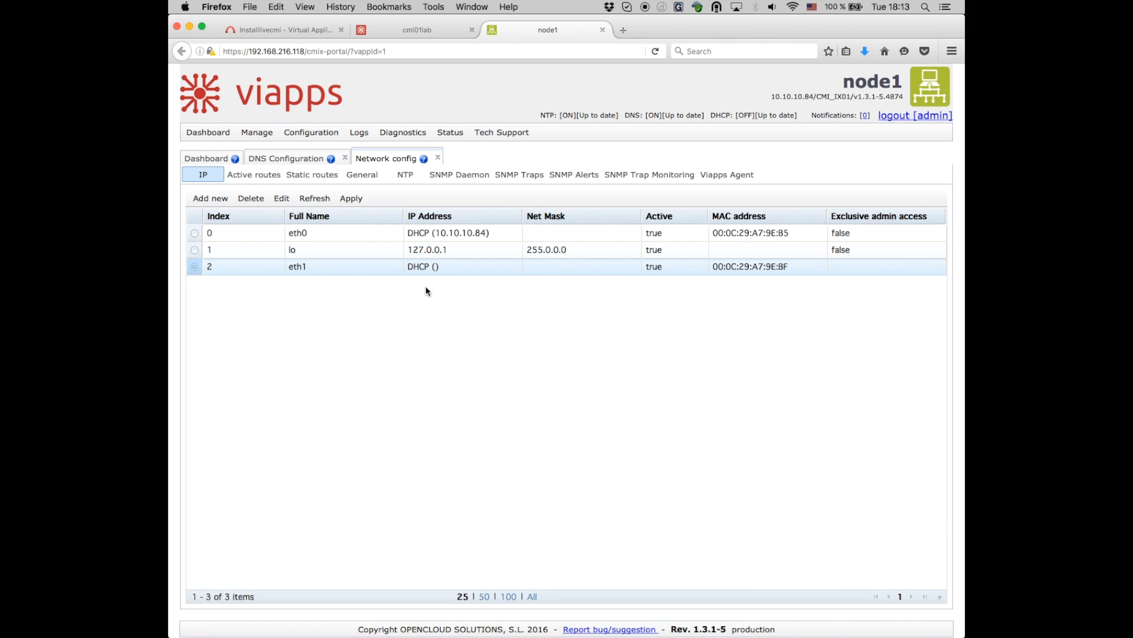
click(314, 199)
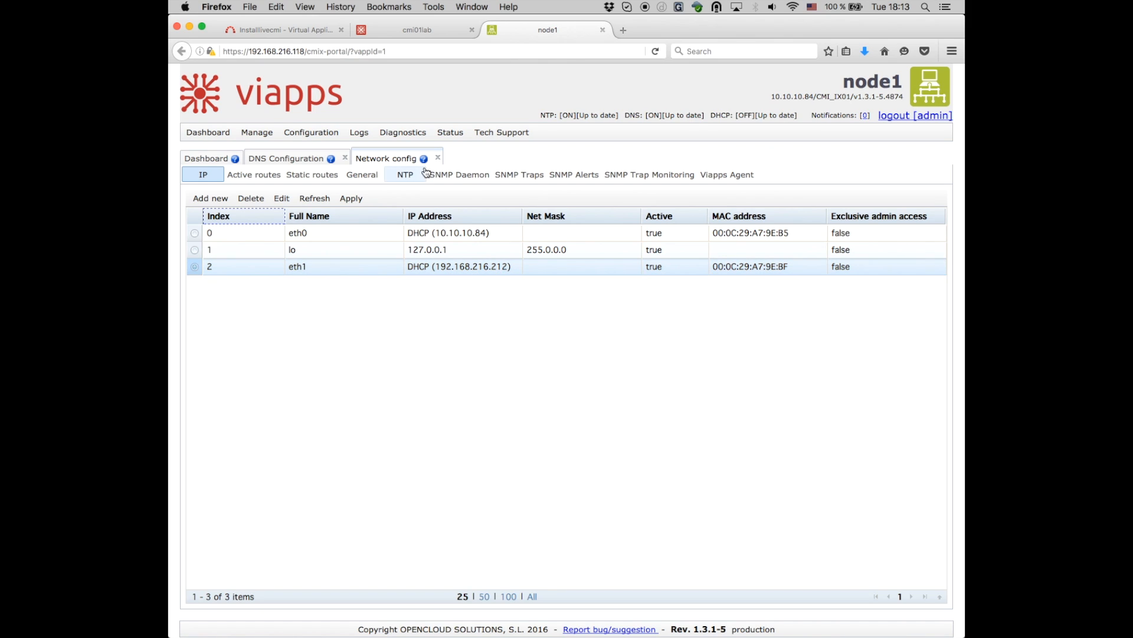
click(439, 158)
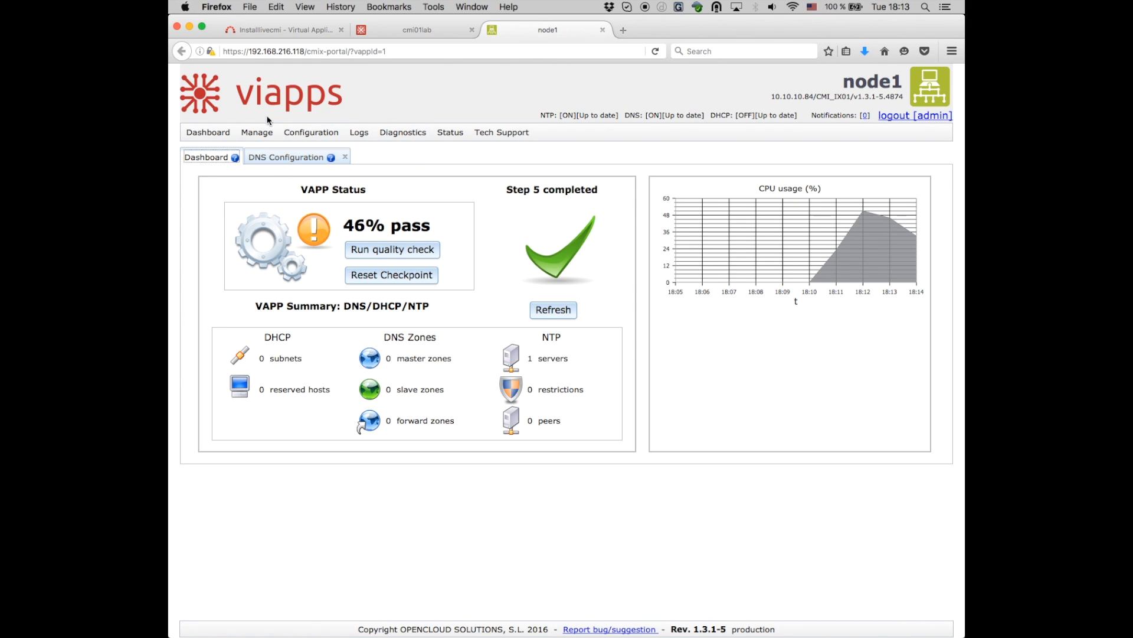
Start a new DNS zone named mydomain.lab from the DNS zones list
click(257, 133)
mouse_move(266, 172)
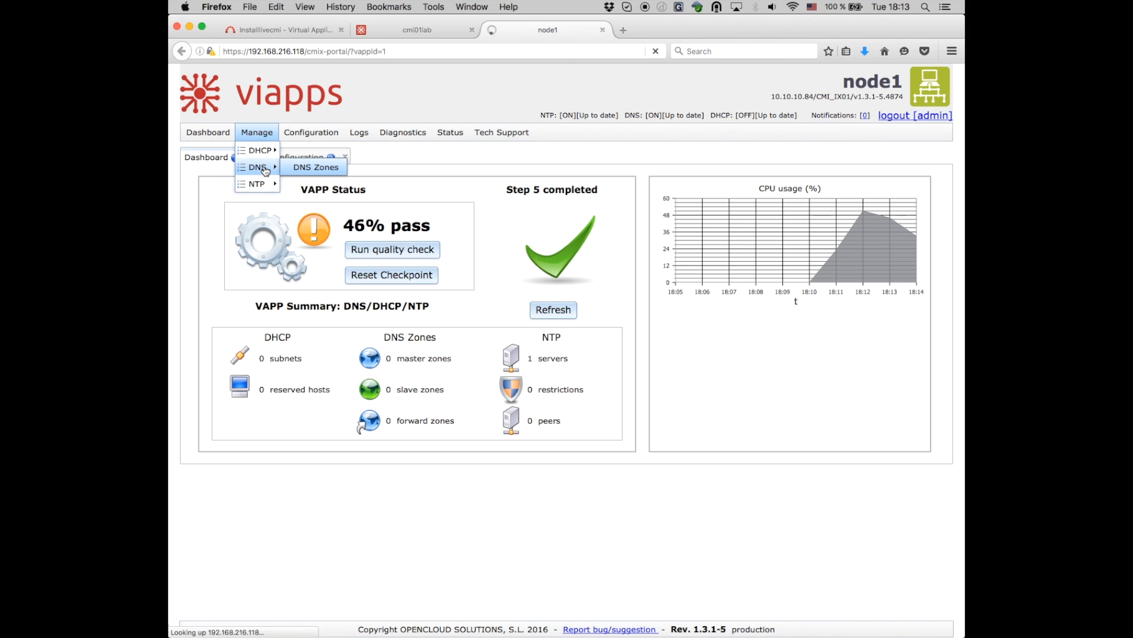
click(316, 168)
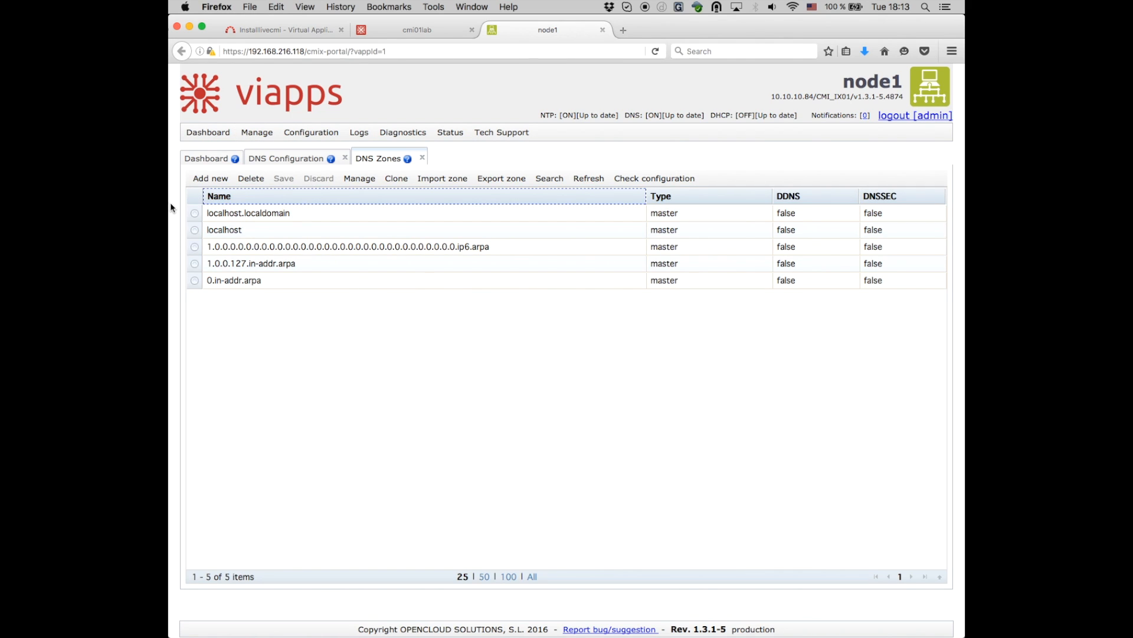
click(218, 177)
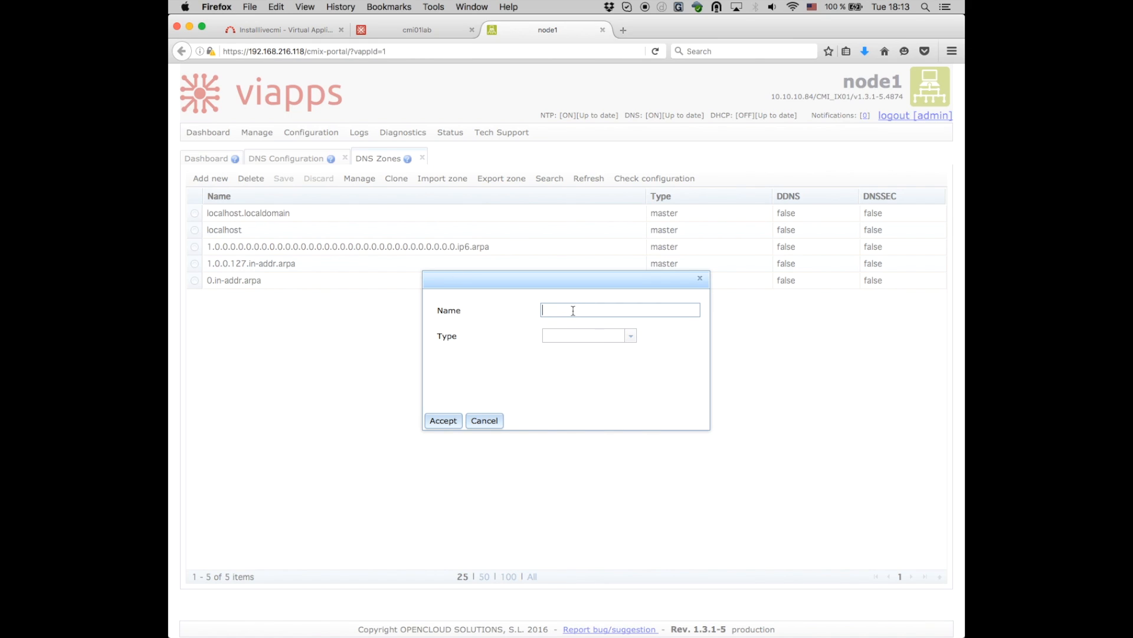
text(mydomain.lab)
Create mydomain.lab as a master zone and open its Records list
click(609, 337)
click(586, 363)
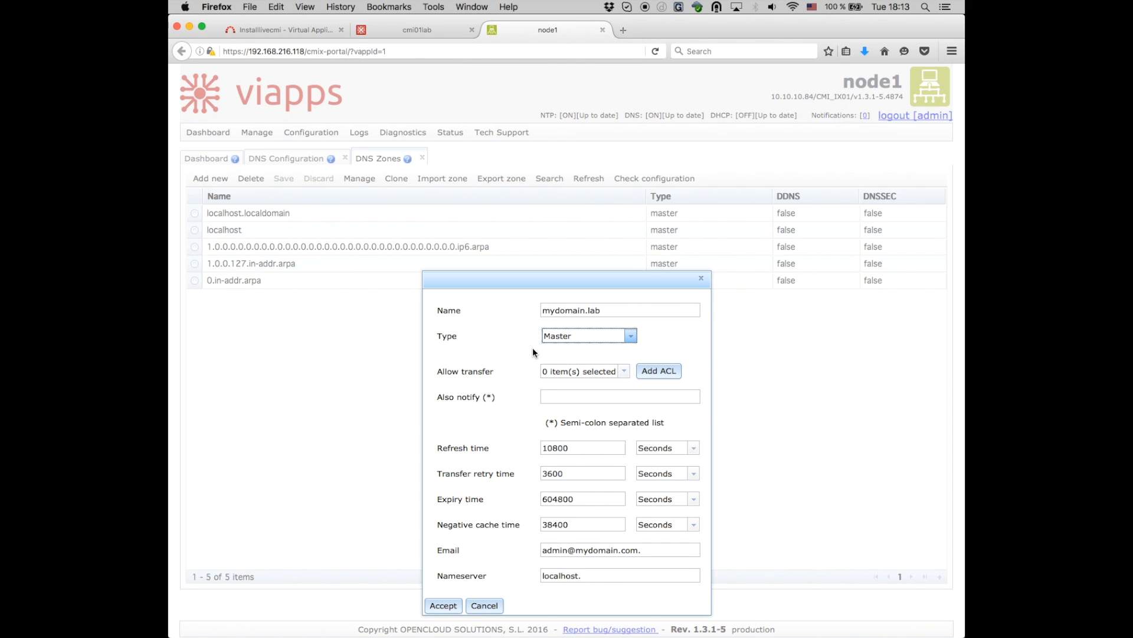
drag(493, 282, 465, 204)
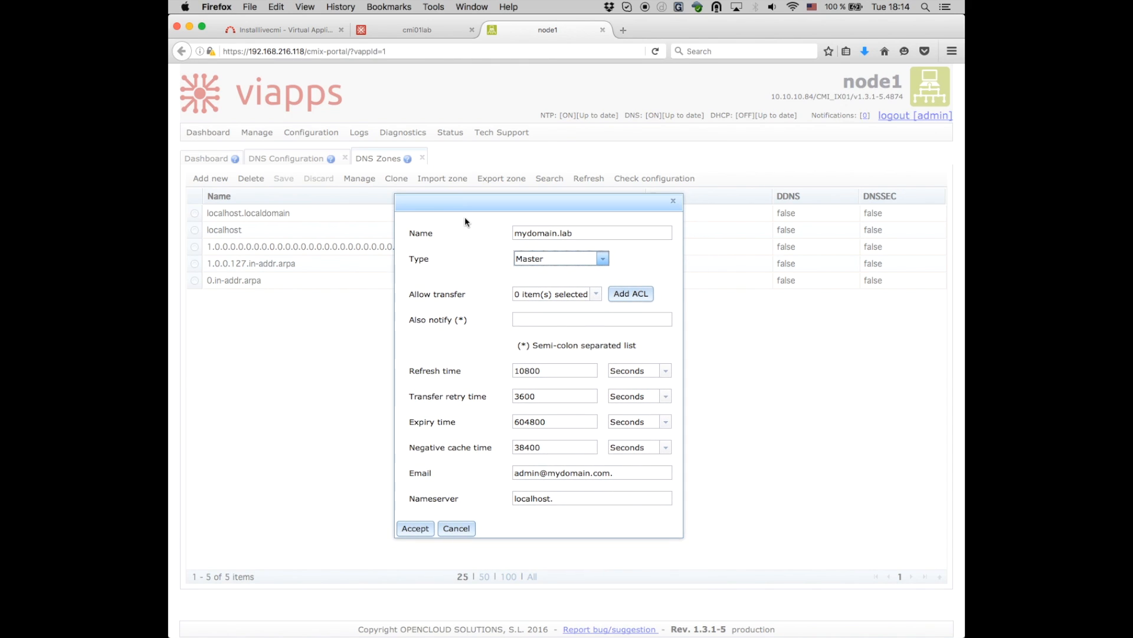
click(538, 498)
click(415, 530)
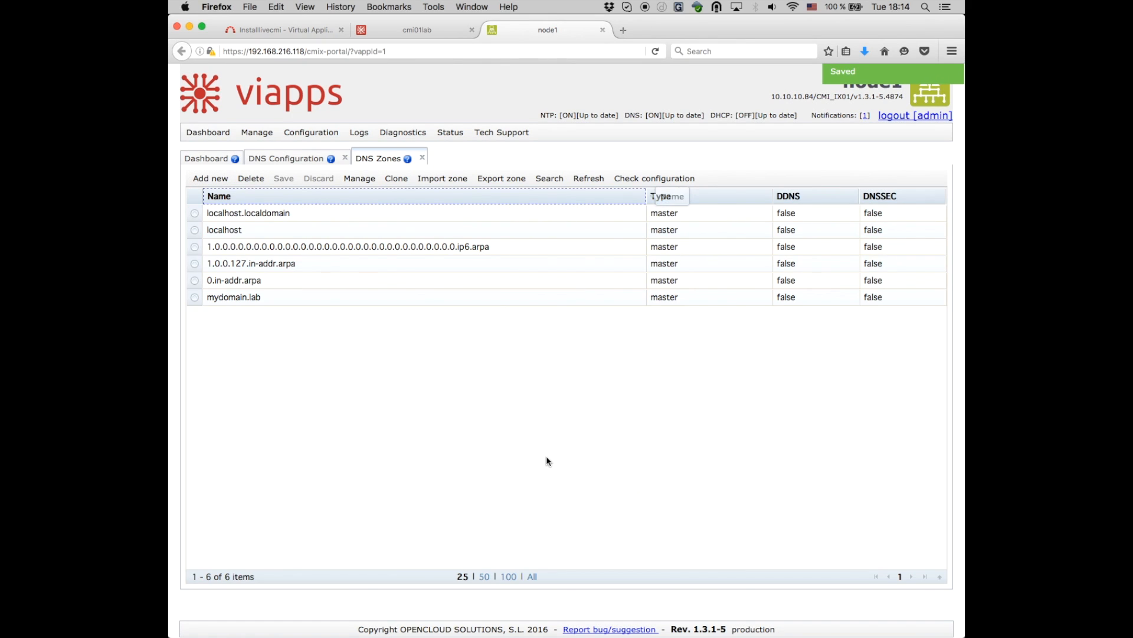
click(195, 297)
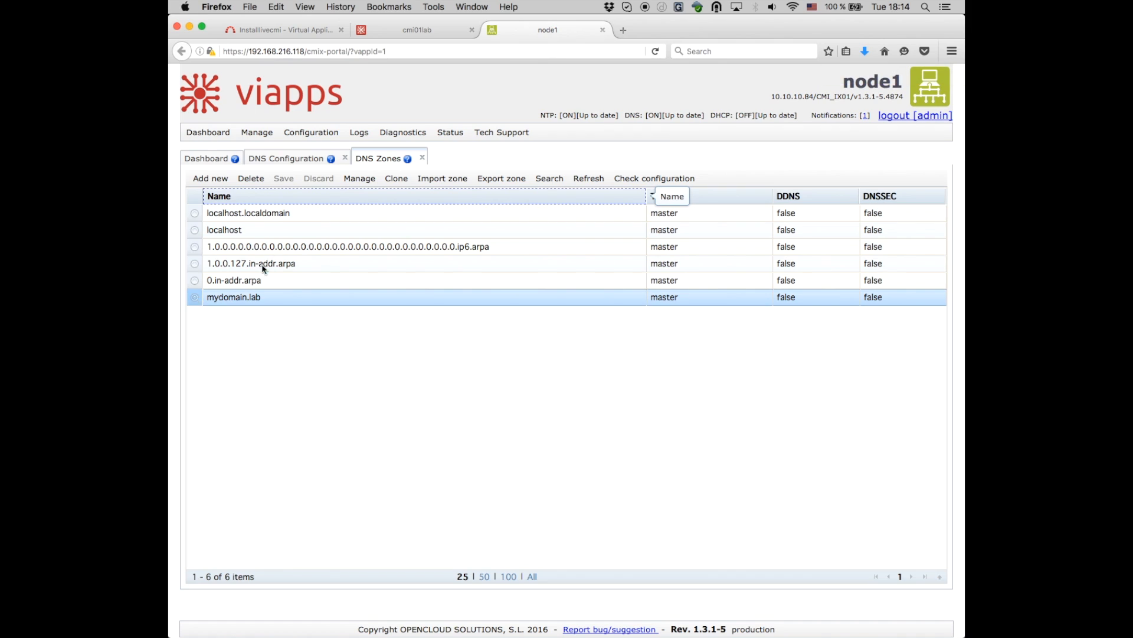
click(359, 179)
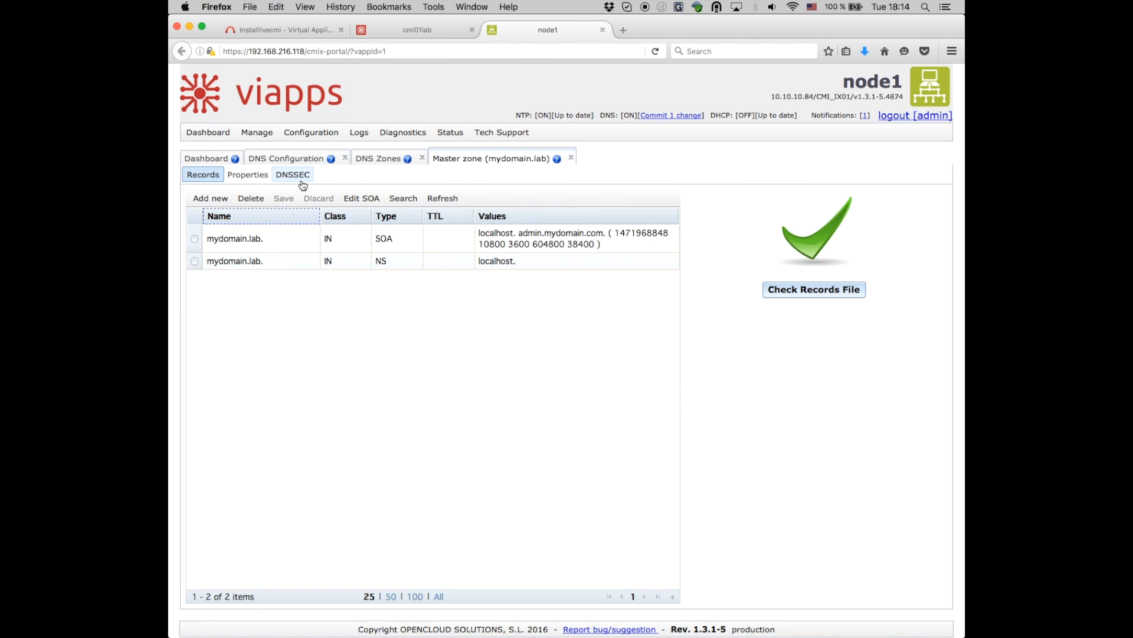
Add a www A record pointing to 1.2.3.4 in mydomain.lab, then check the zone's properties
click(207, 199)
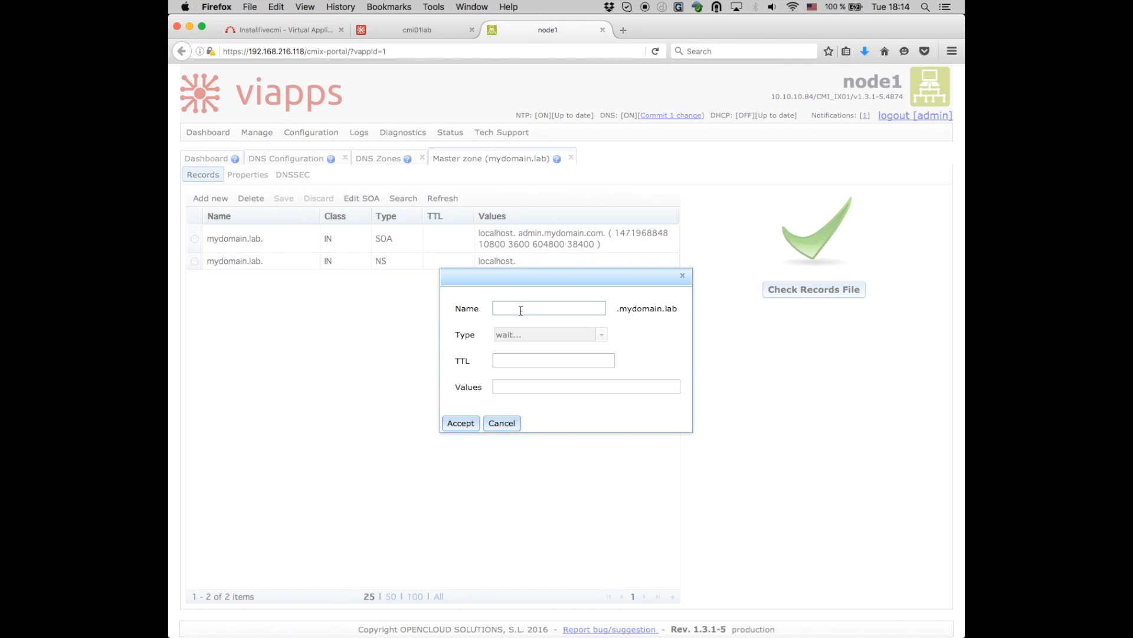
text(www)
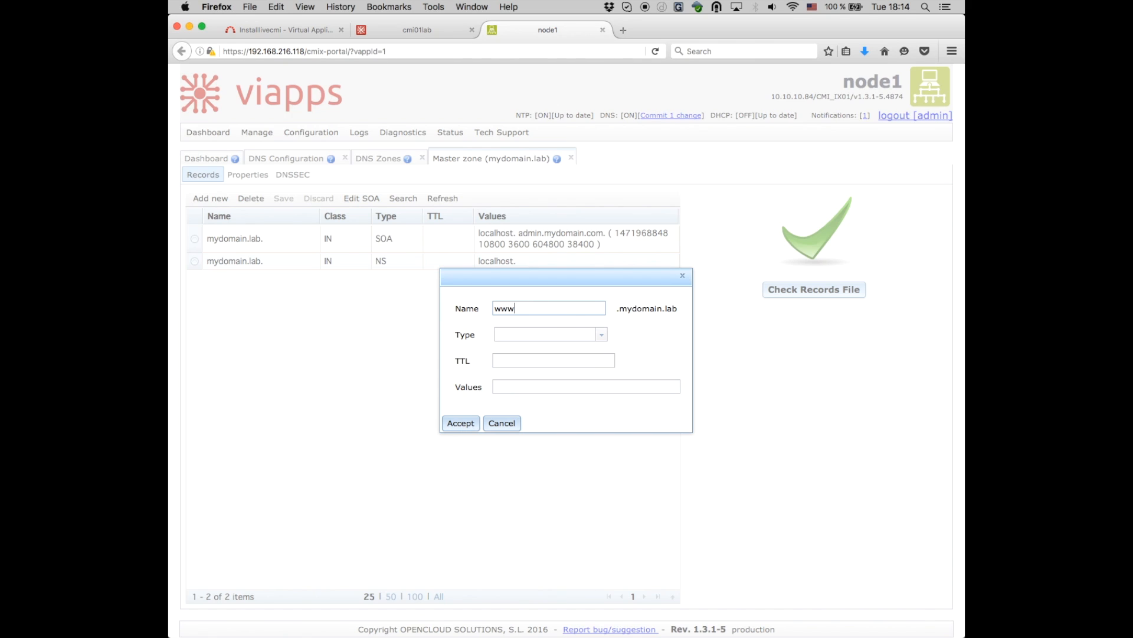
click(543, 338)
click(531, 374)
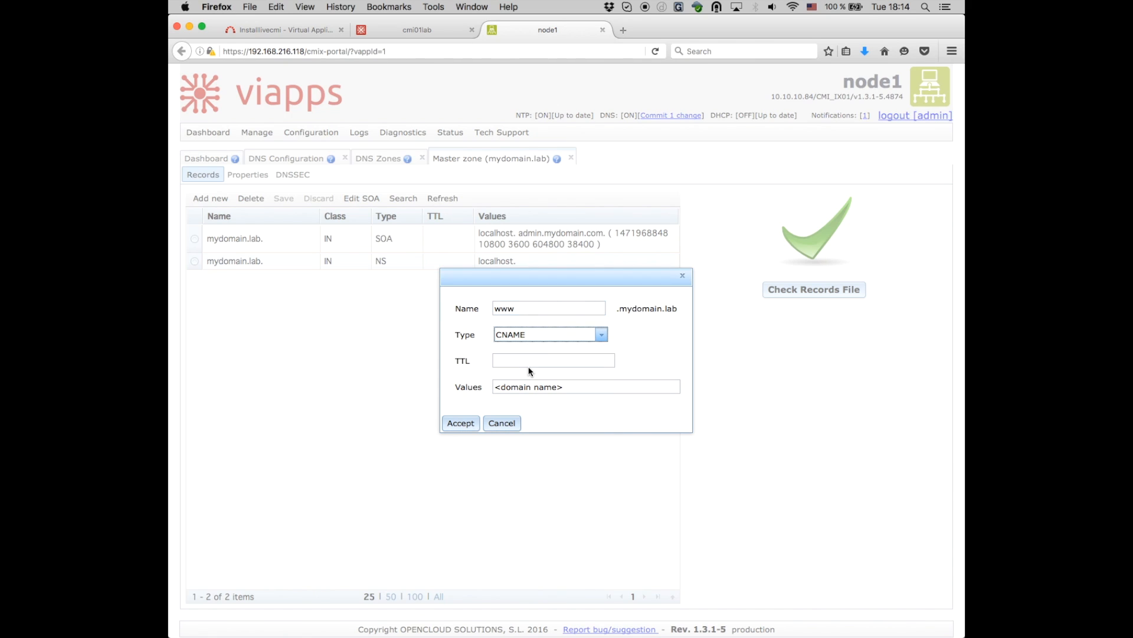
click(542, 336)
click(533, 361)
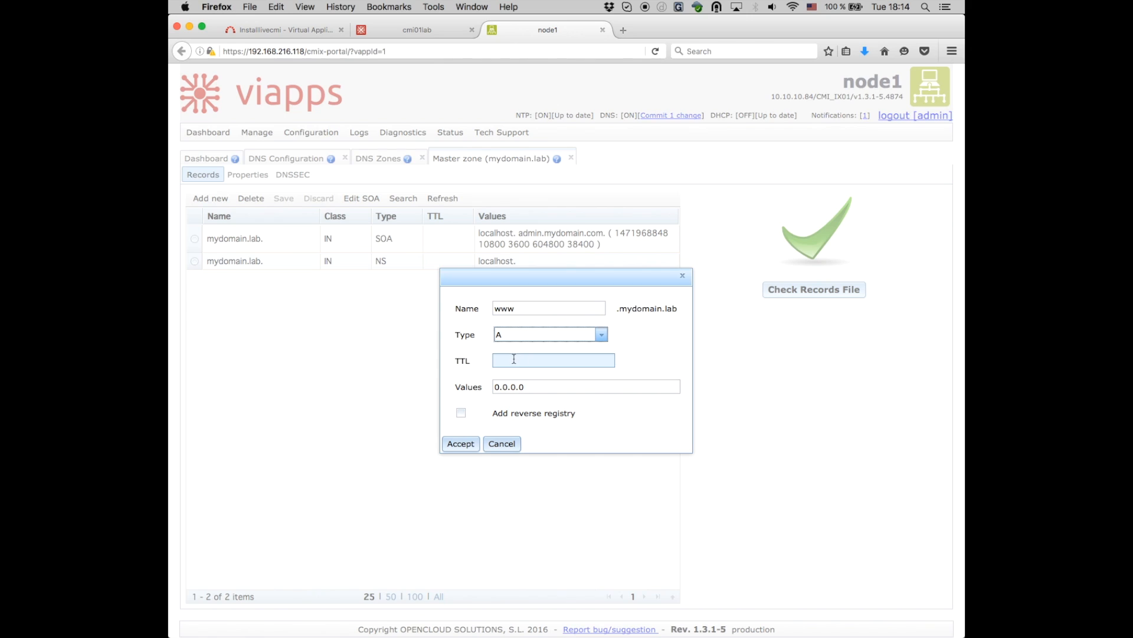
click(520, 362)
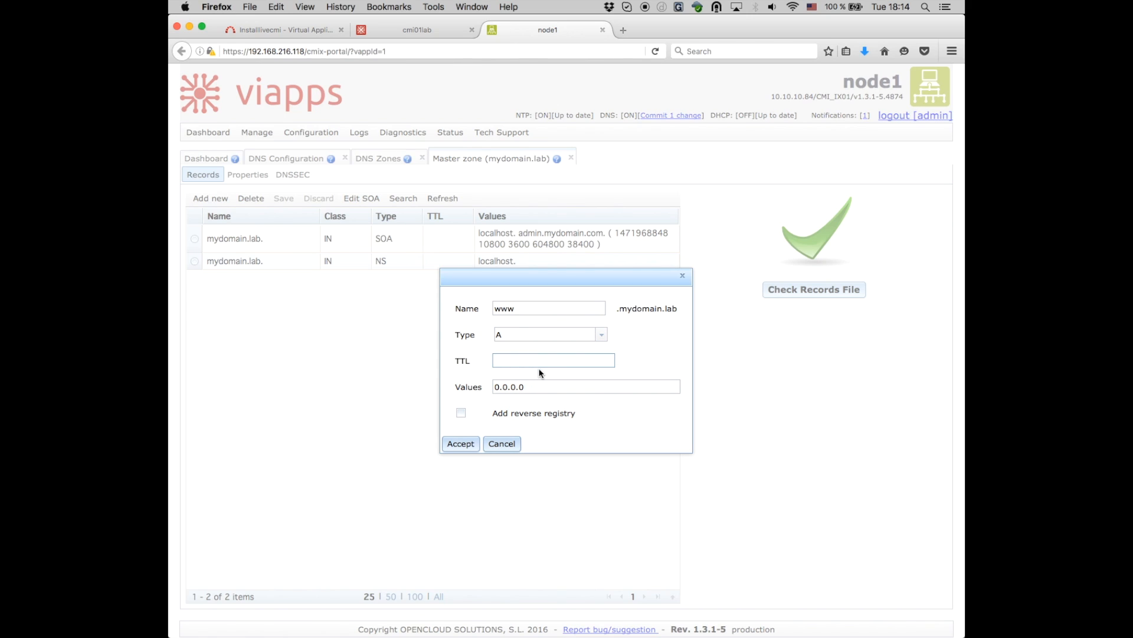
drag(539, 386, 372, 387)
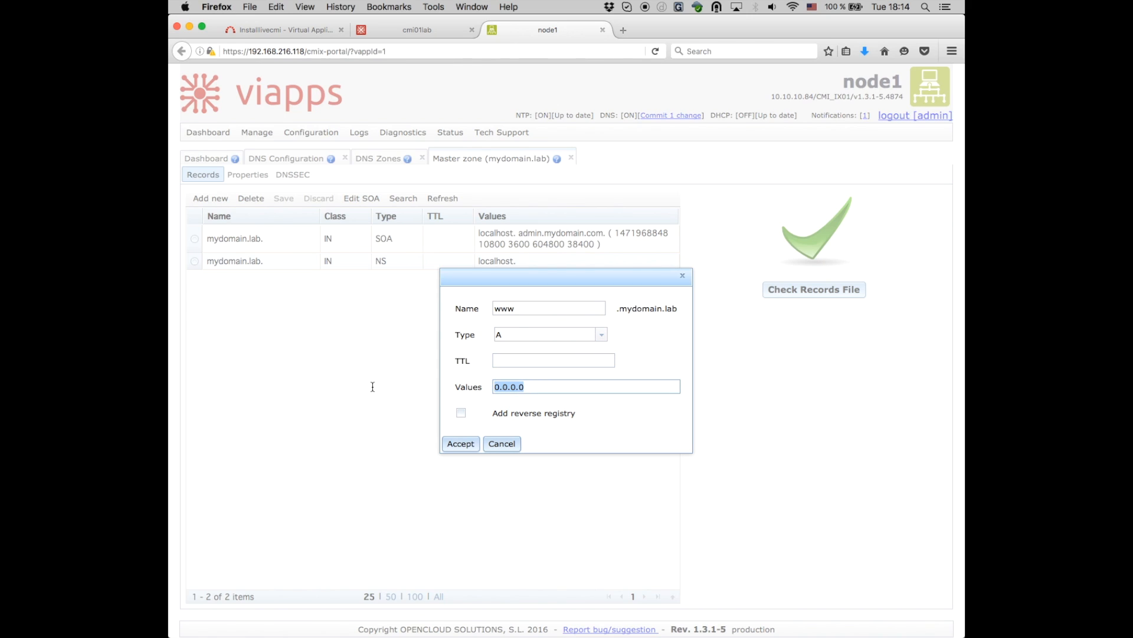
text(1.2.3.4)
click(460, 444)
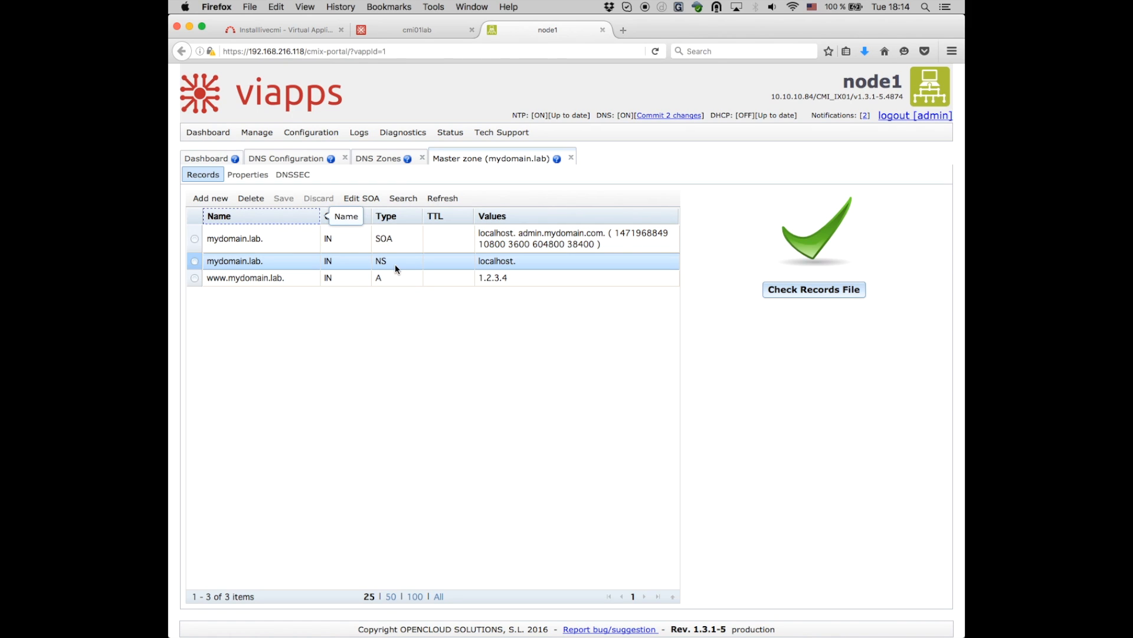
click(247, 176)
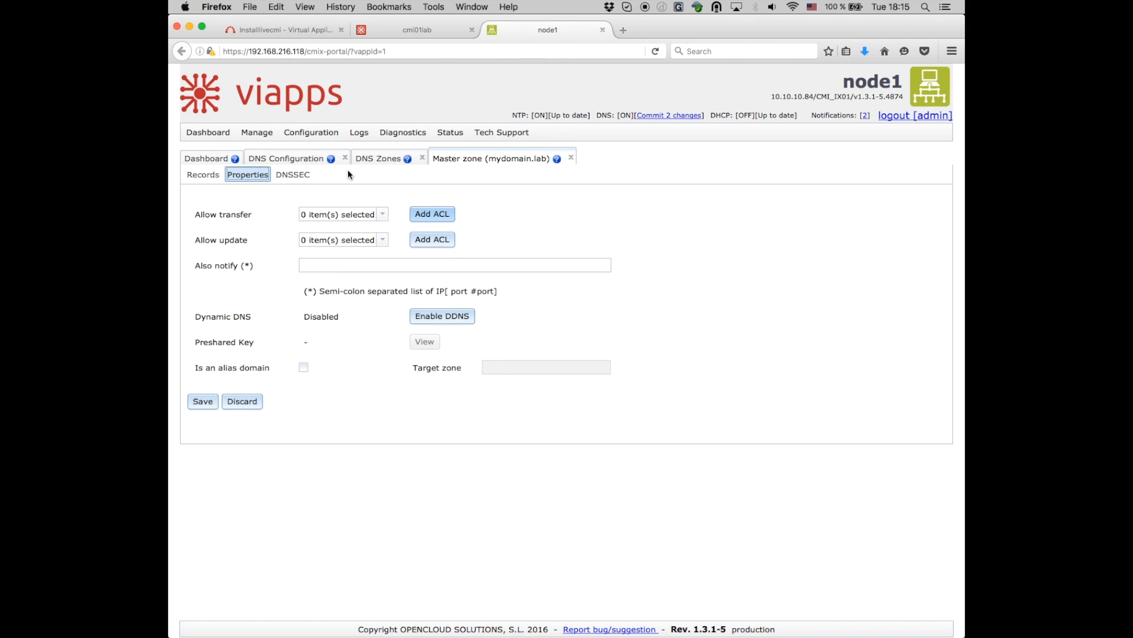
click(203, 174)
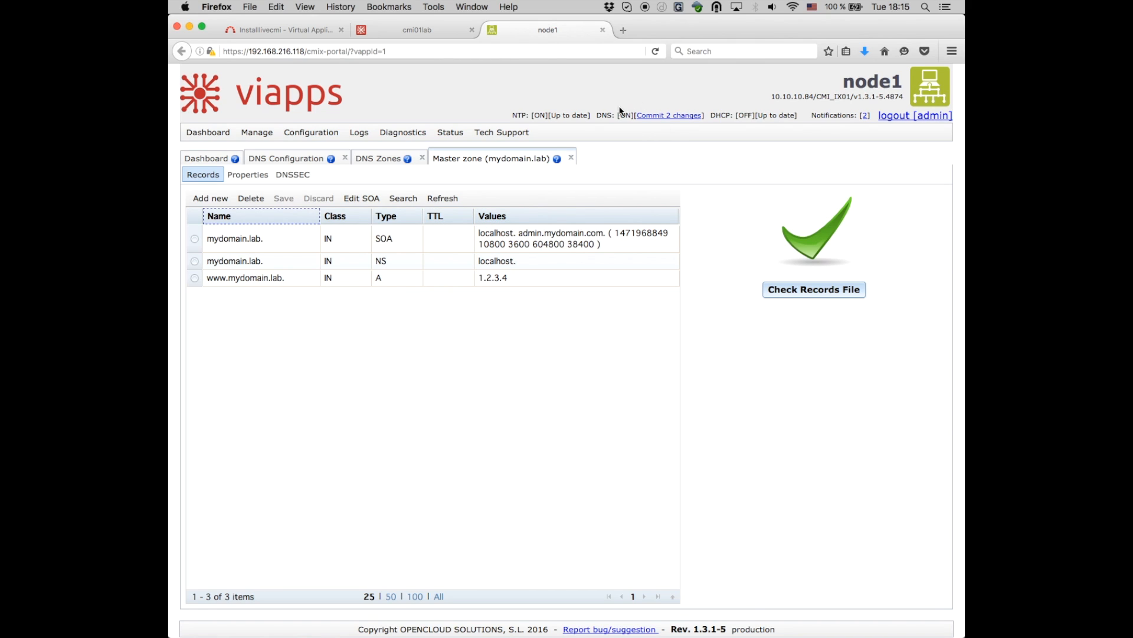
Start committing the two pending DNS changes
drag(602, 114, 705, 111)
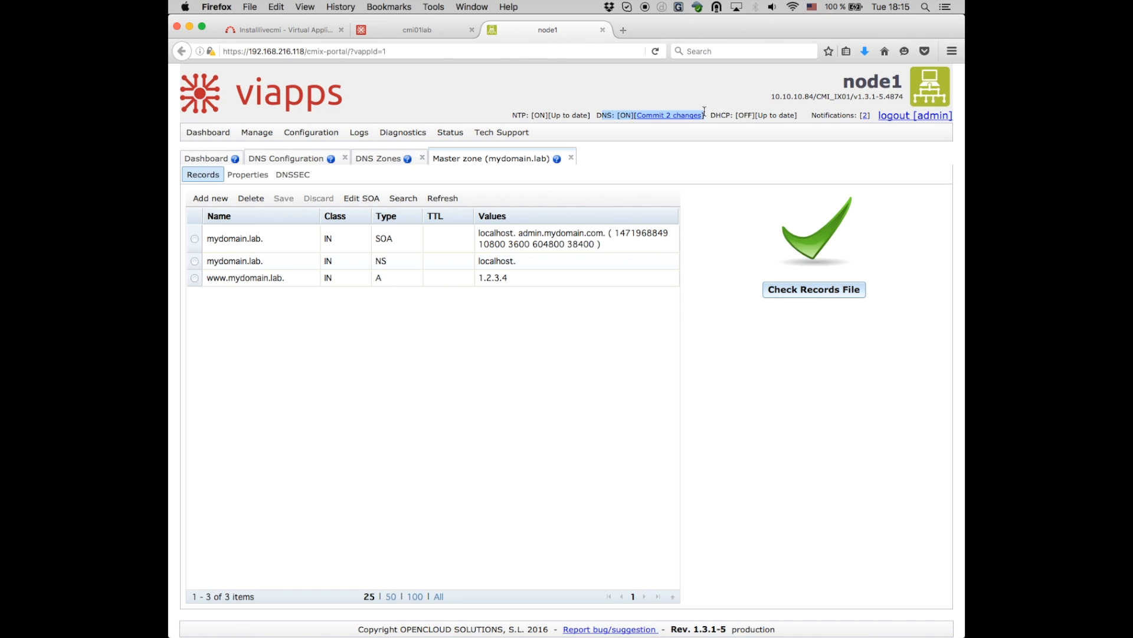
click(675, 157)
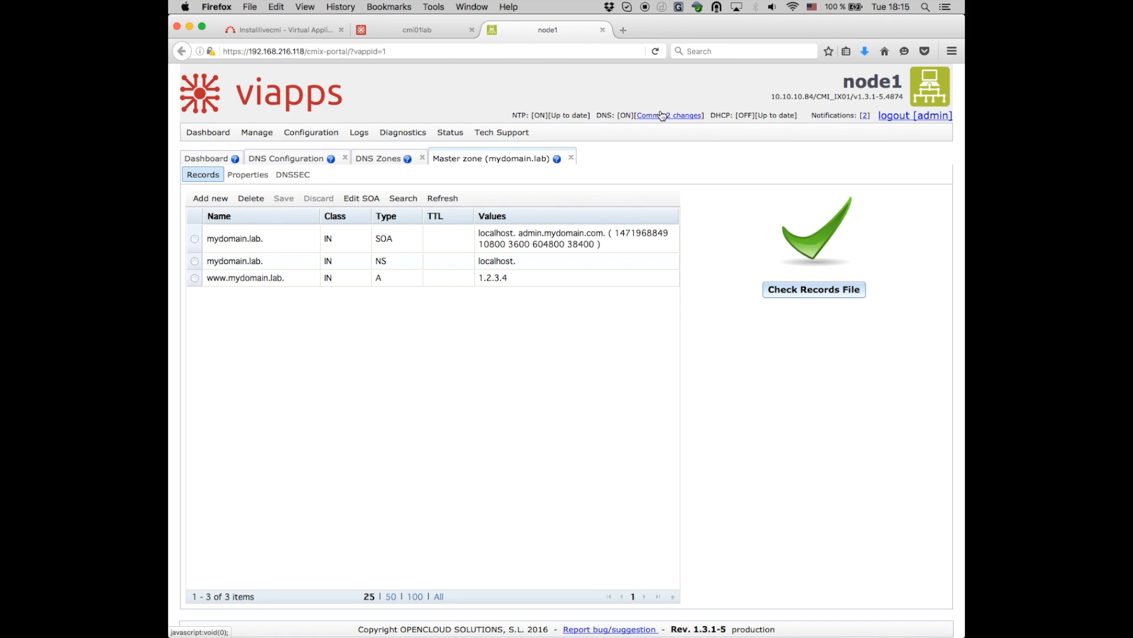
click(661, 115)
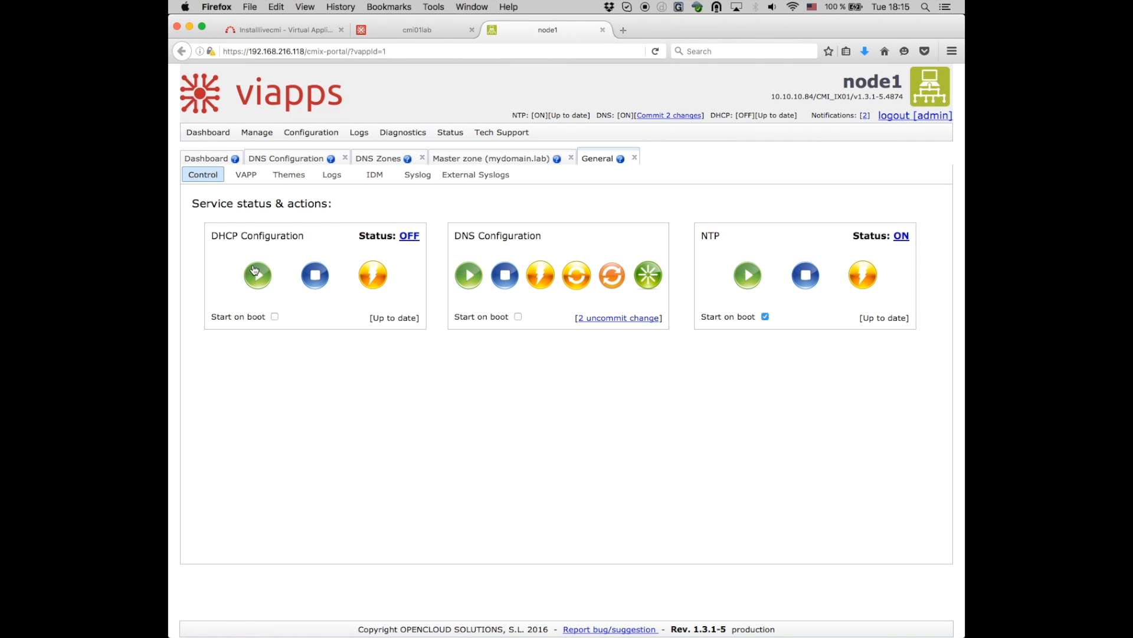
Review the uncommitted changes log, including the mydomain.lab zone insertion
click(613, 319)
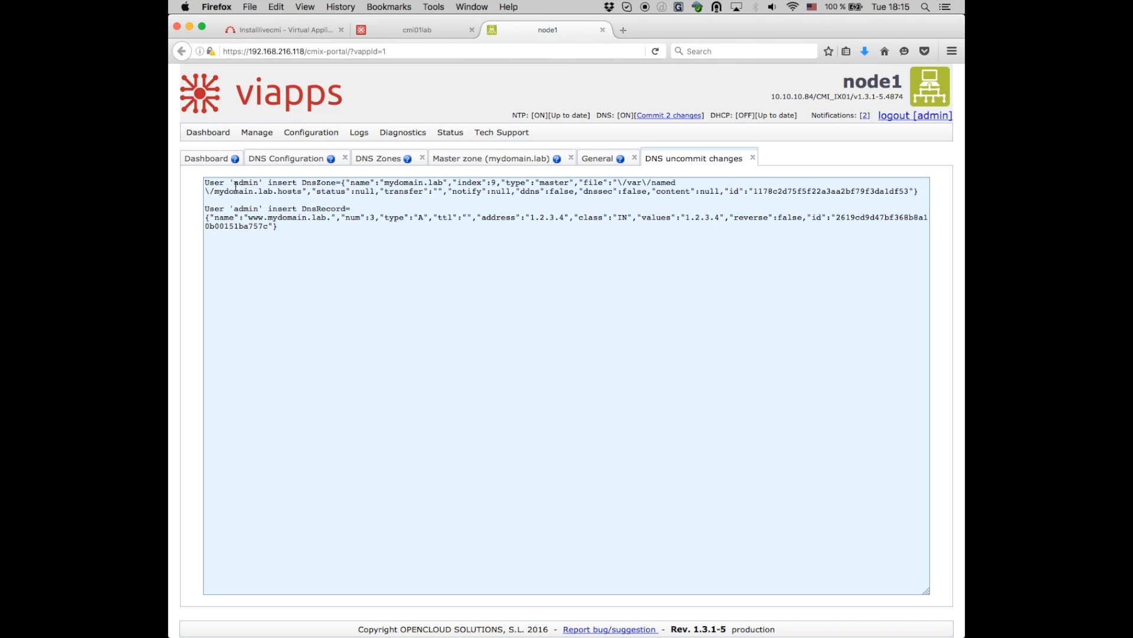
drag(206, 184, 381, 227)
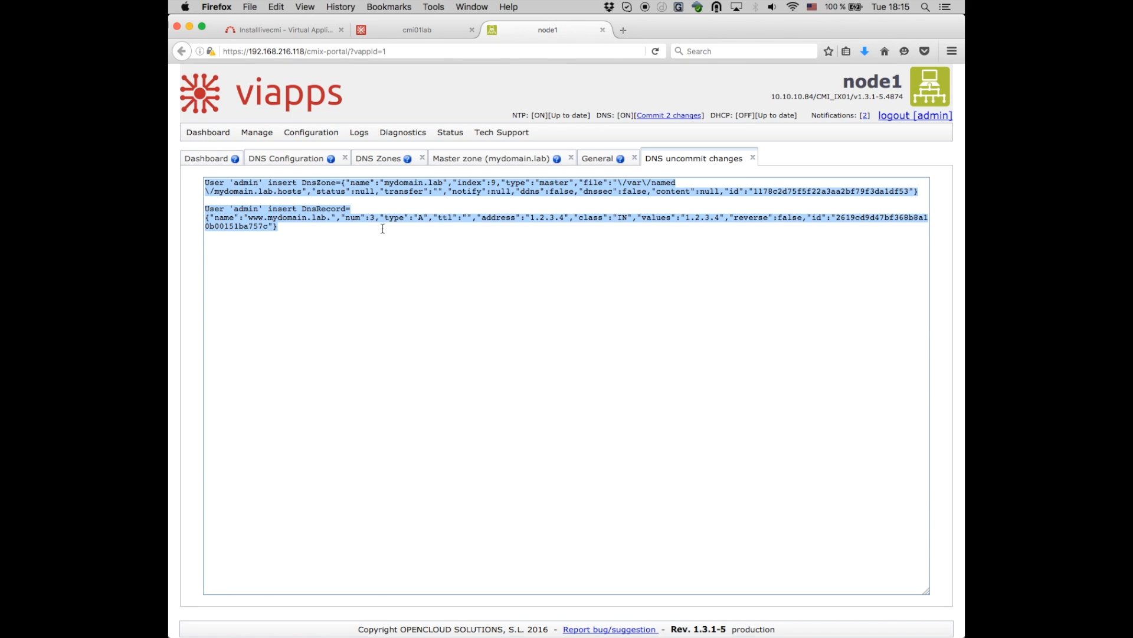
click(385, 224)
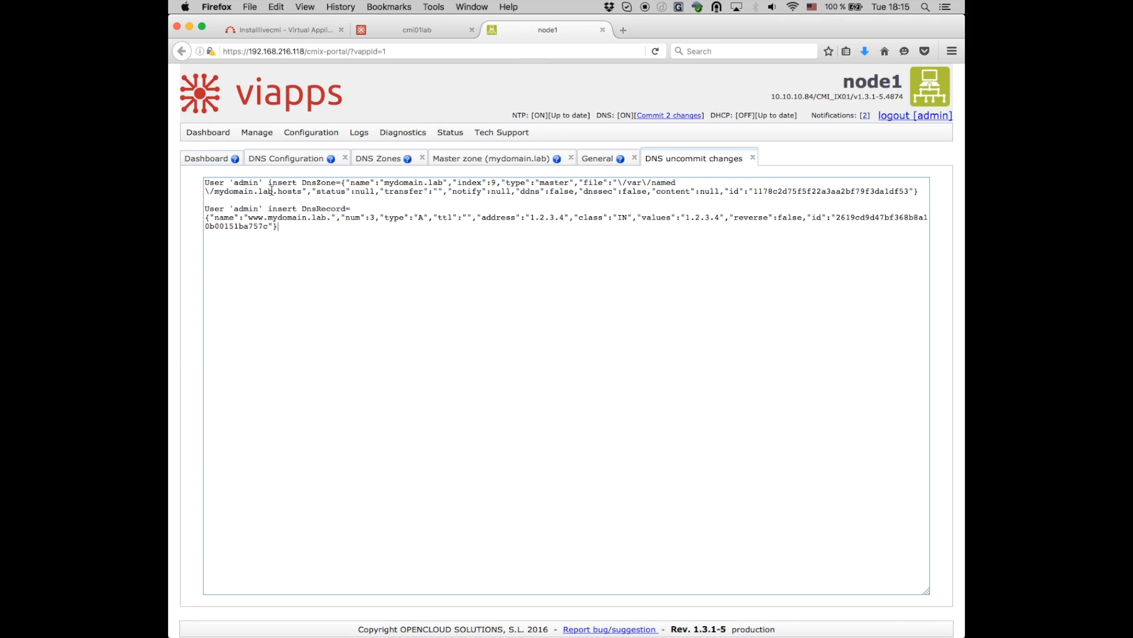
drag(269, 184, 459, 186)
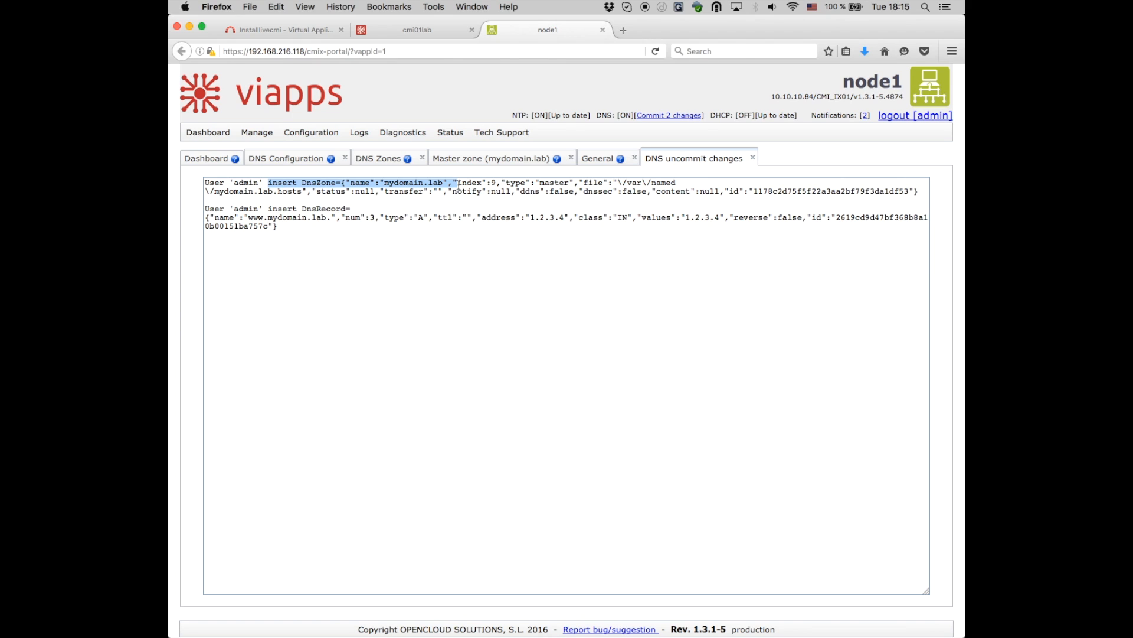
click(459, 186)
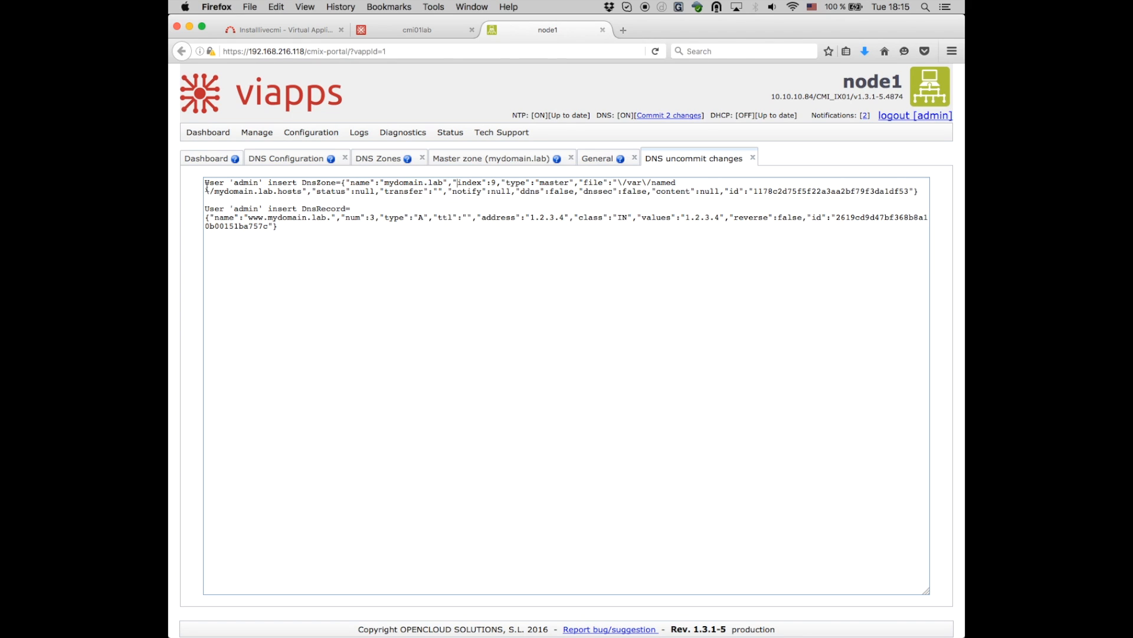
drag(206, 186, 281, 235)
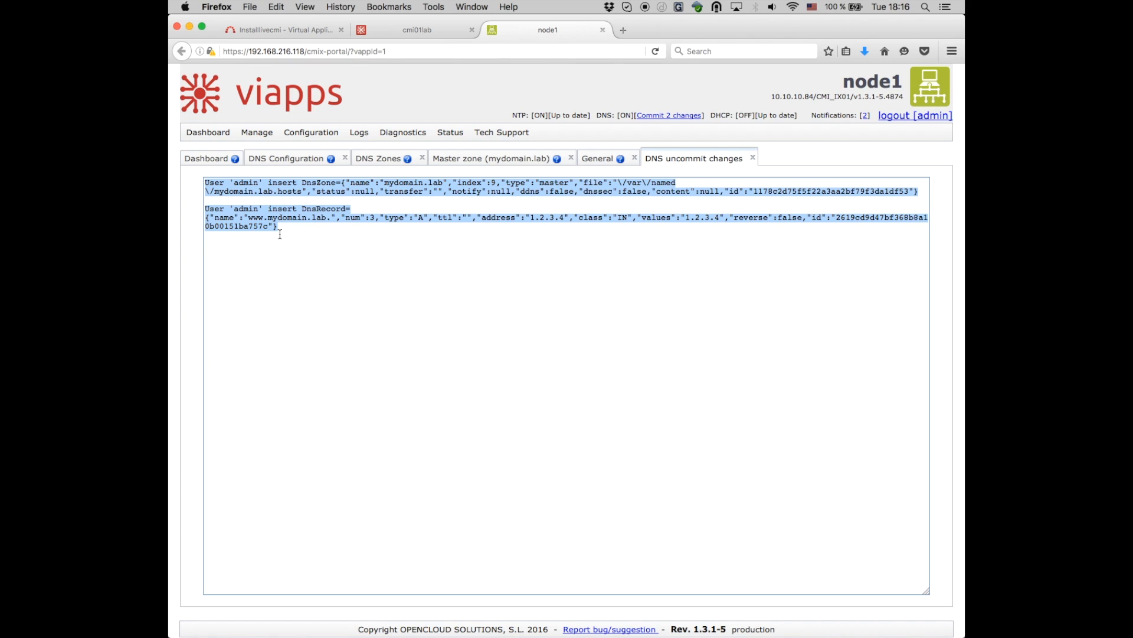
Close the change log and restart DNS so its configuration reports up to date
click(753, 157)
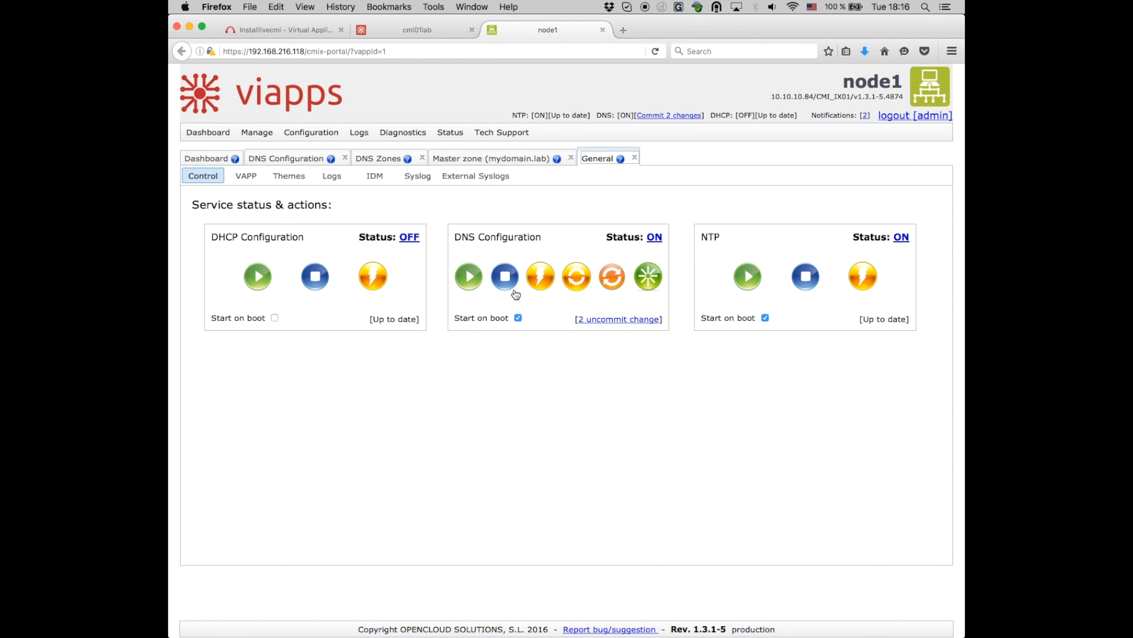
click(543, 278)
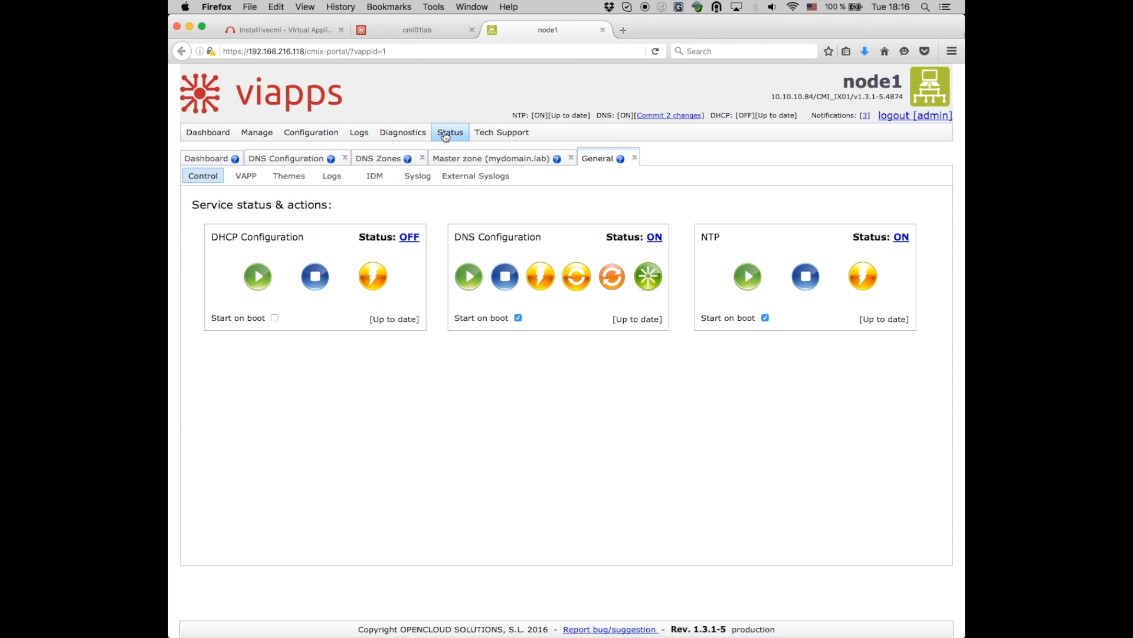
click(404, 133)
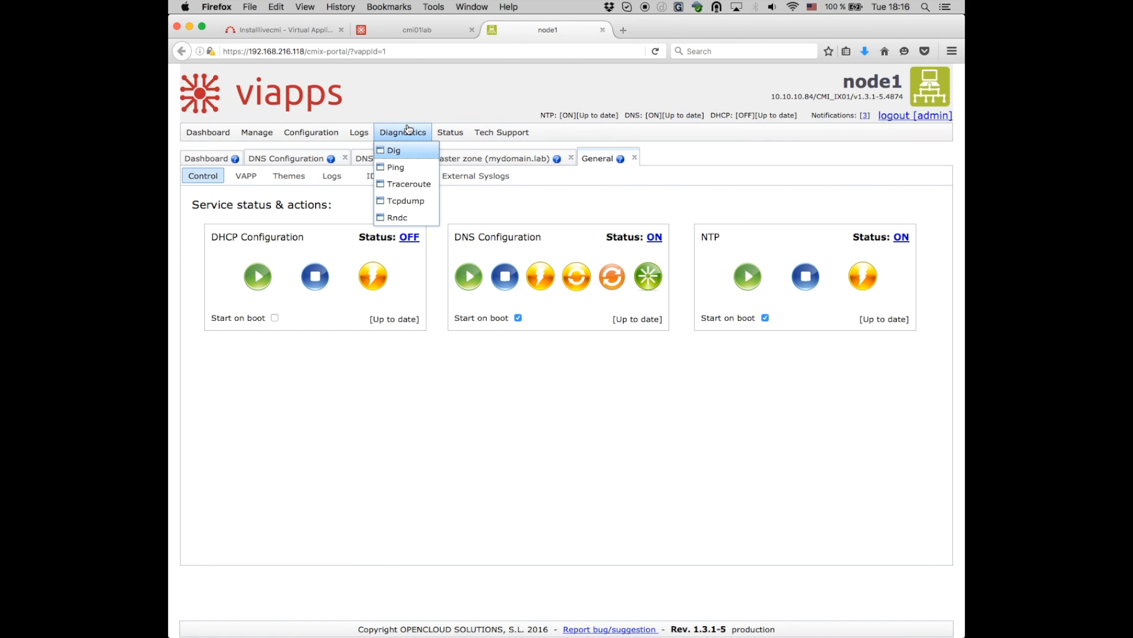
click(403, 151)
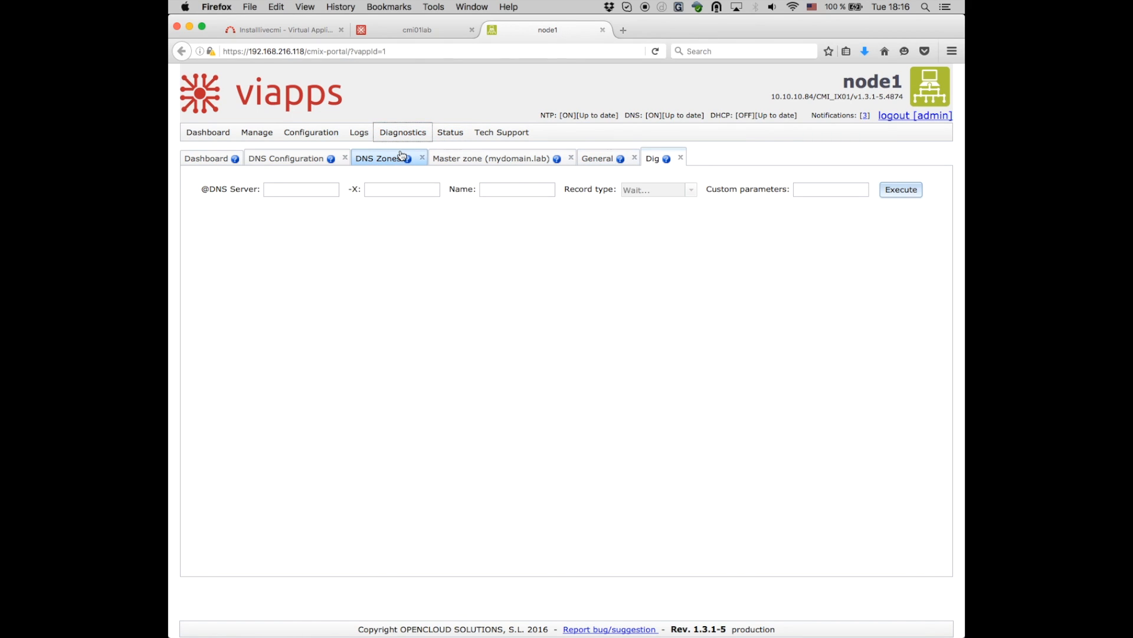
click(291, 190)
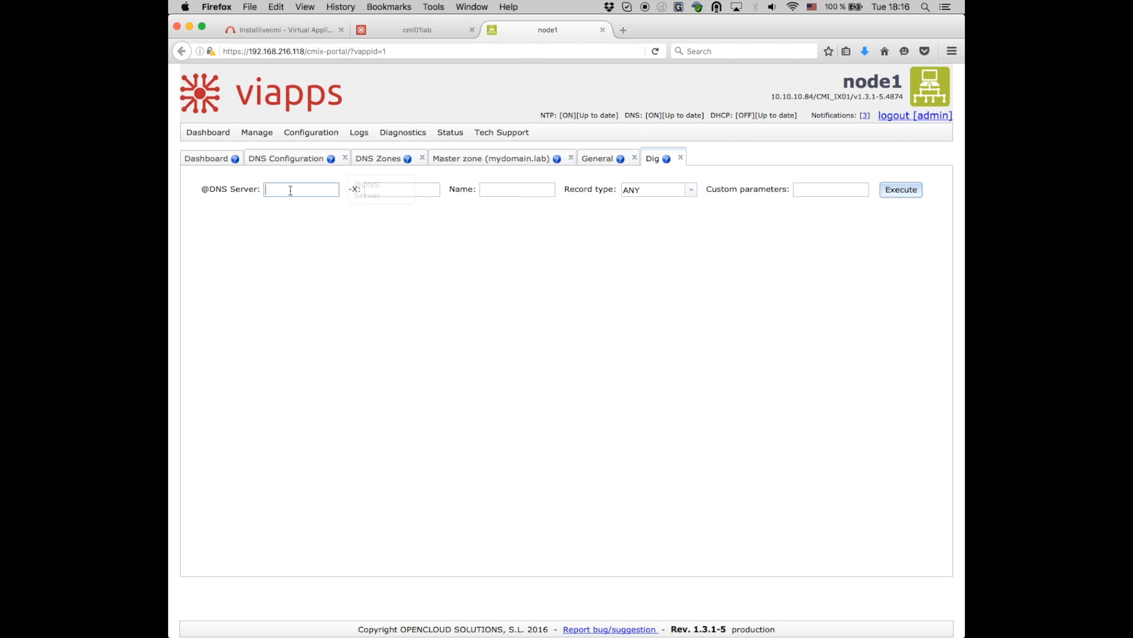
text(localhost)
click(507, 190)
text(www.)
text(mydomain.)
text(lab)
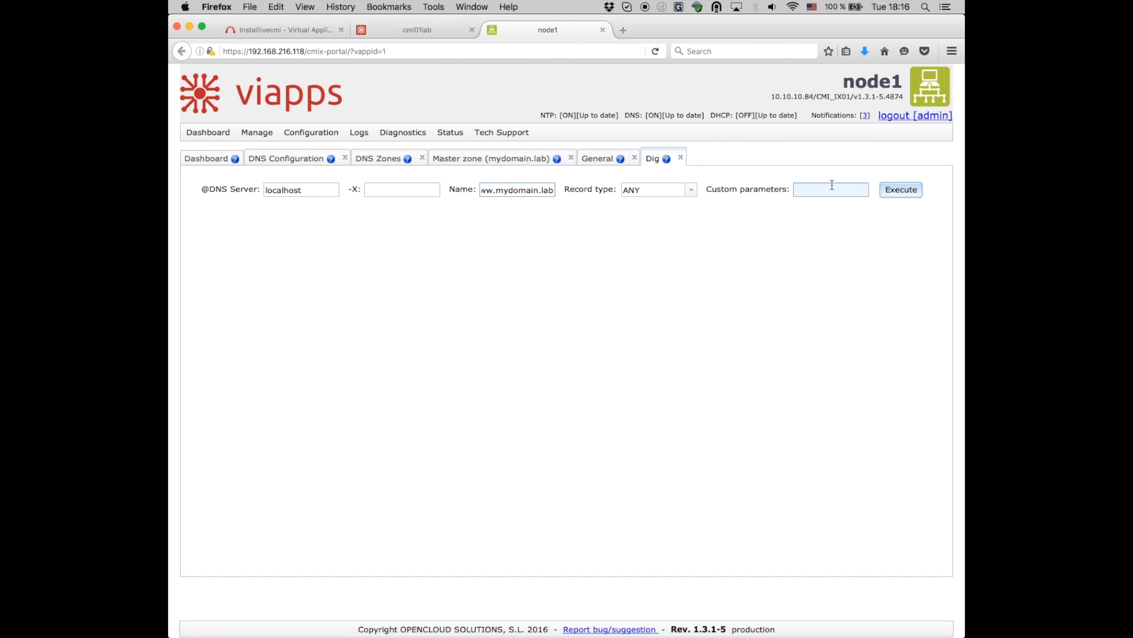
click(909, 193)
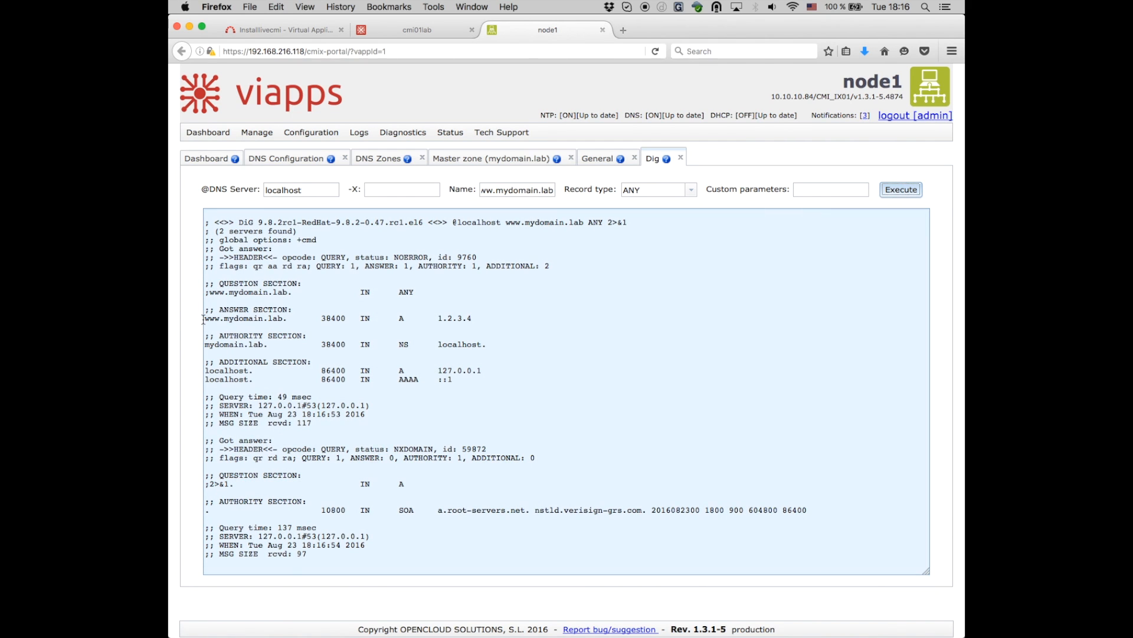
Confirm the answer shows 1.2.3.4, then open a new appliance Setup form on cmi01lab
drag(203, 319, 484, 324)
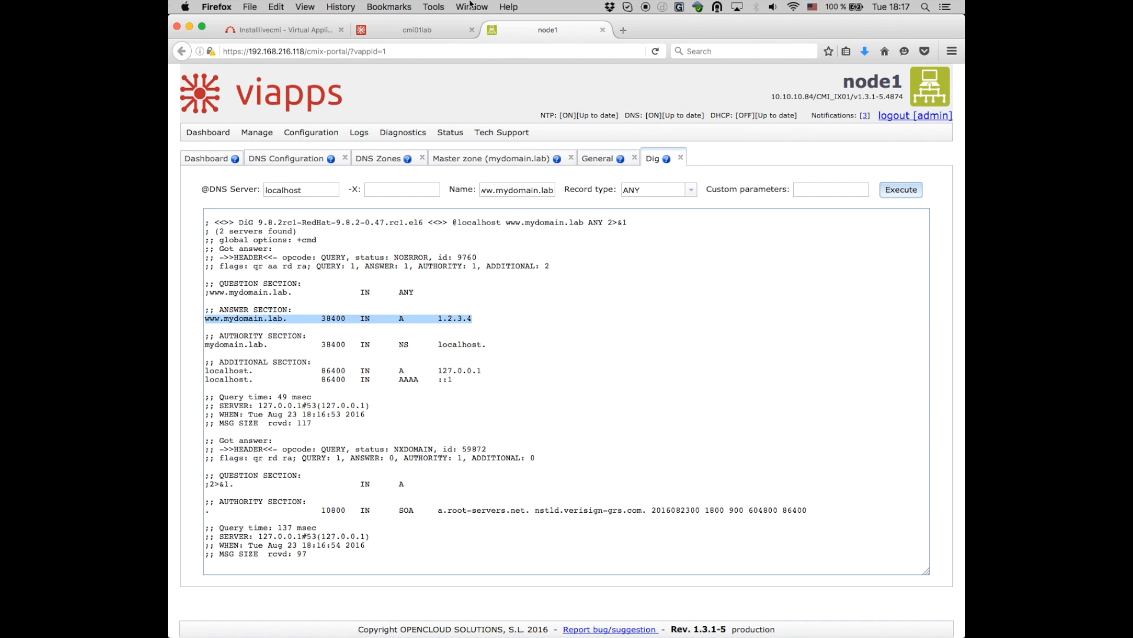
click(417, 30)
double_click(255, 216)
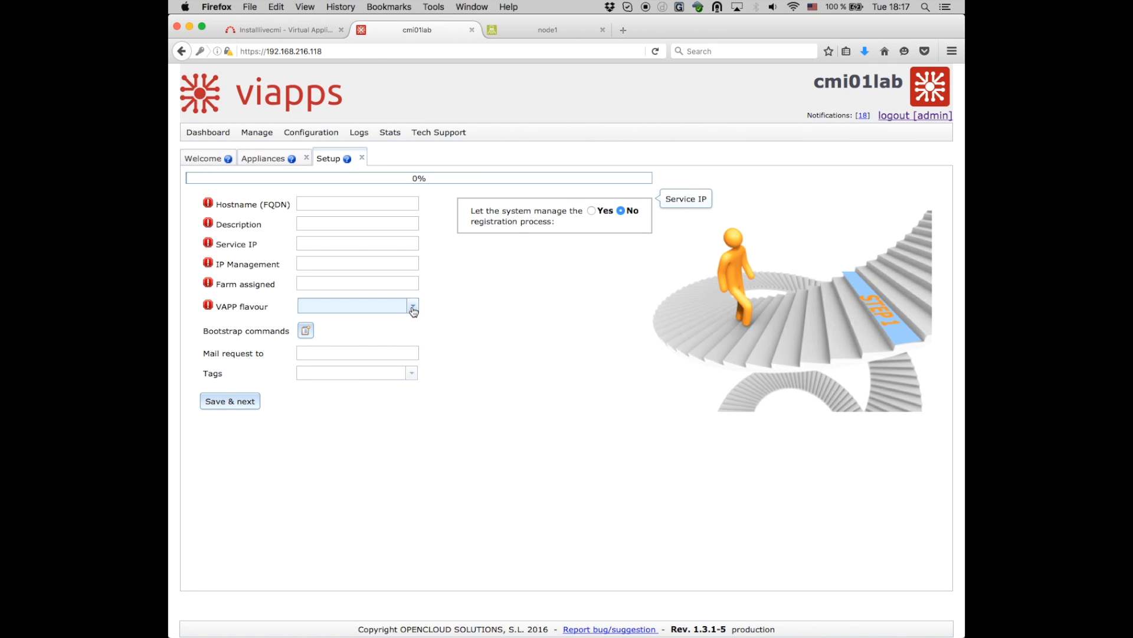
Show the VAPP flavour options: Firewall, HTTP Proxy, SMTP Gateway, IP Load Balance, DNS/DHCP/NTP
click(372, 306)
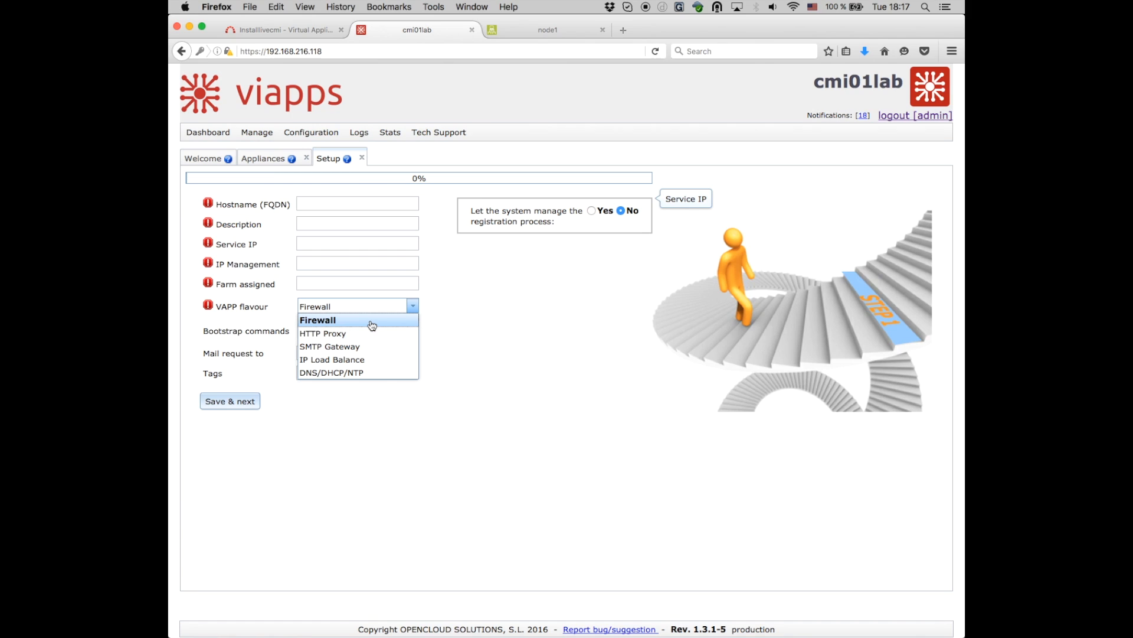